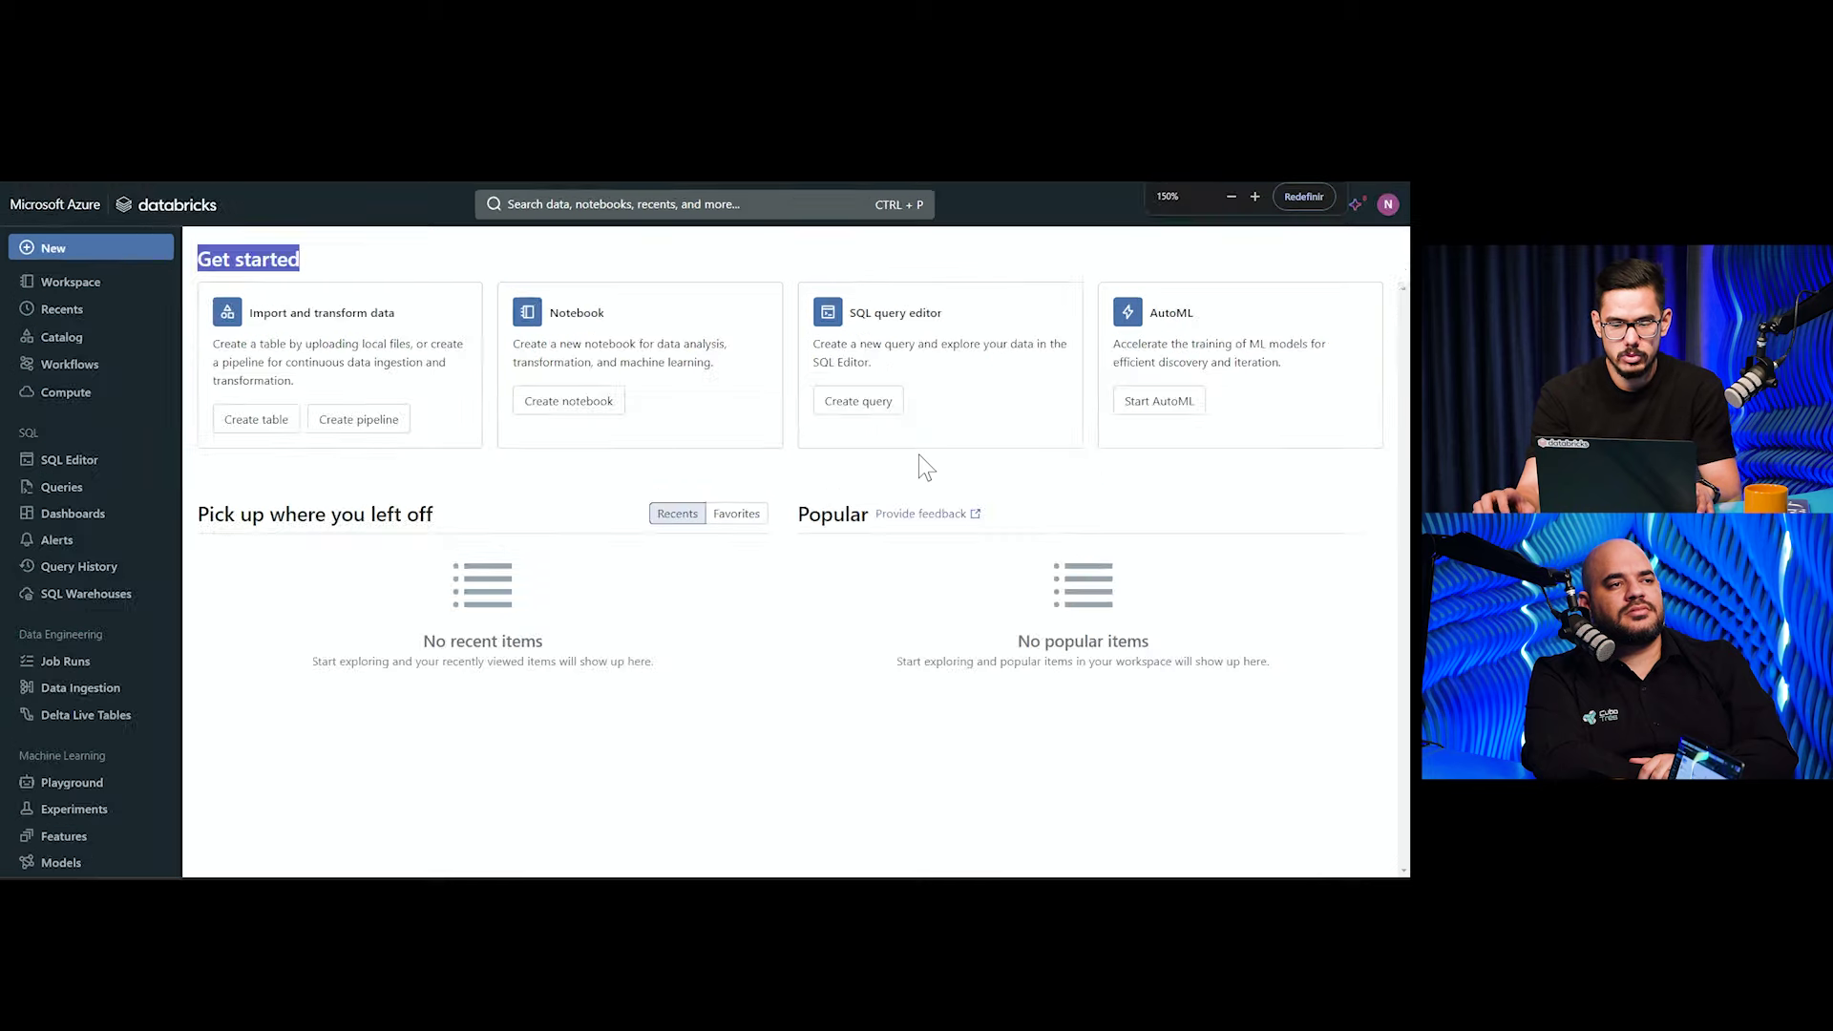
Show the workspace home page in full screen at 150% page zoom and clear the text selection
key(ctrl+minus)
key(ctrl+minus)
key(F11)
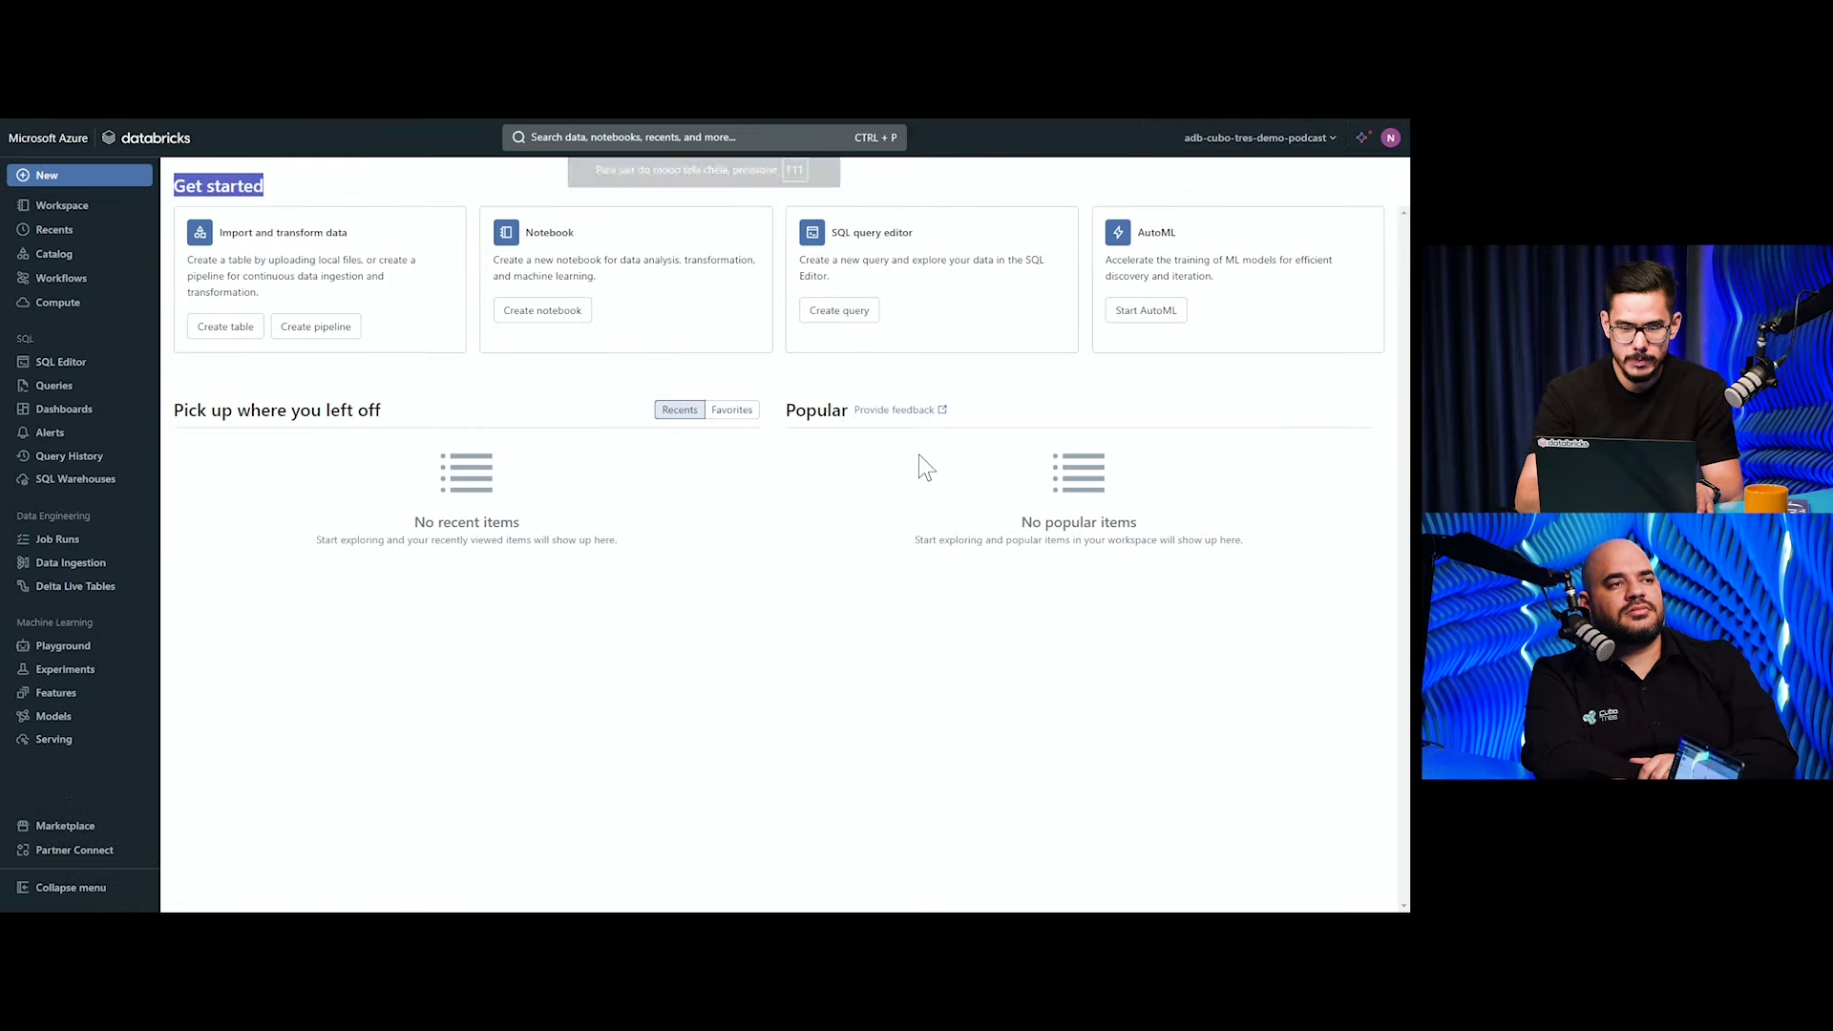
key(ctrl+plus)
key(ctrl+plus)
key(ctrl+minus)
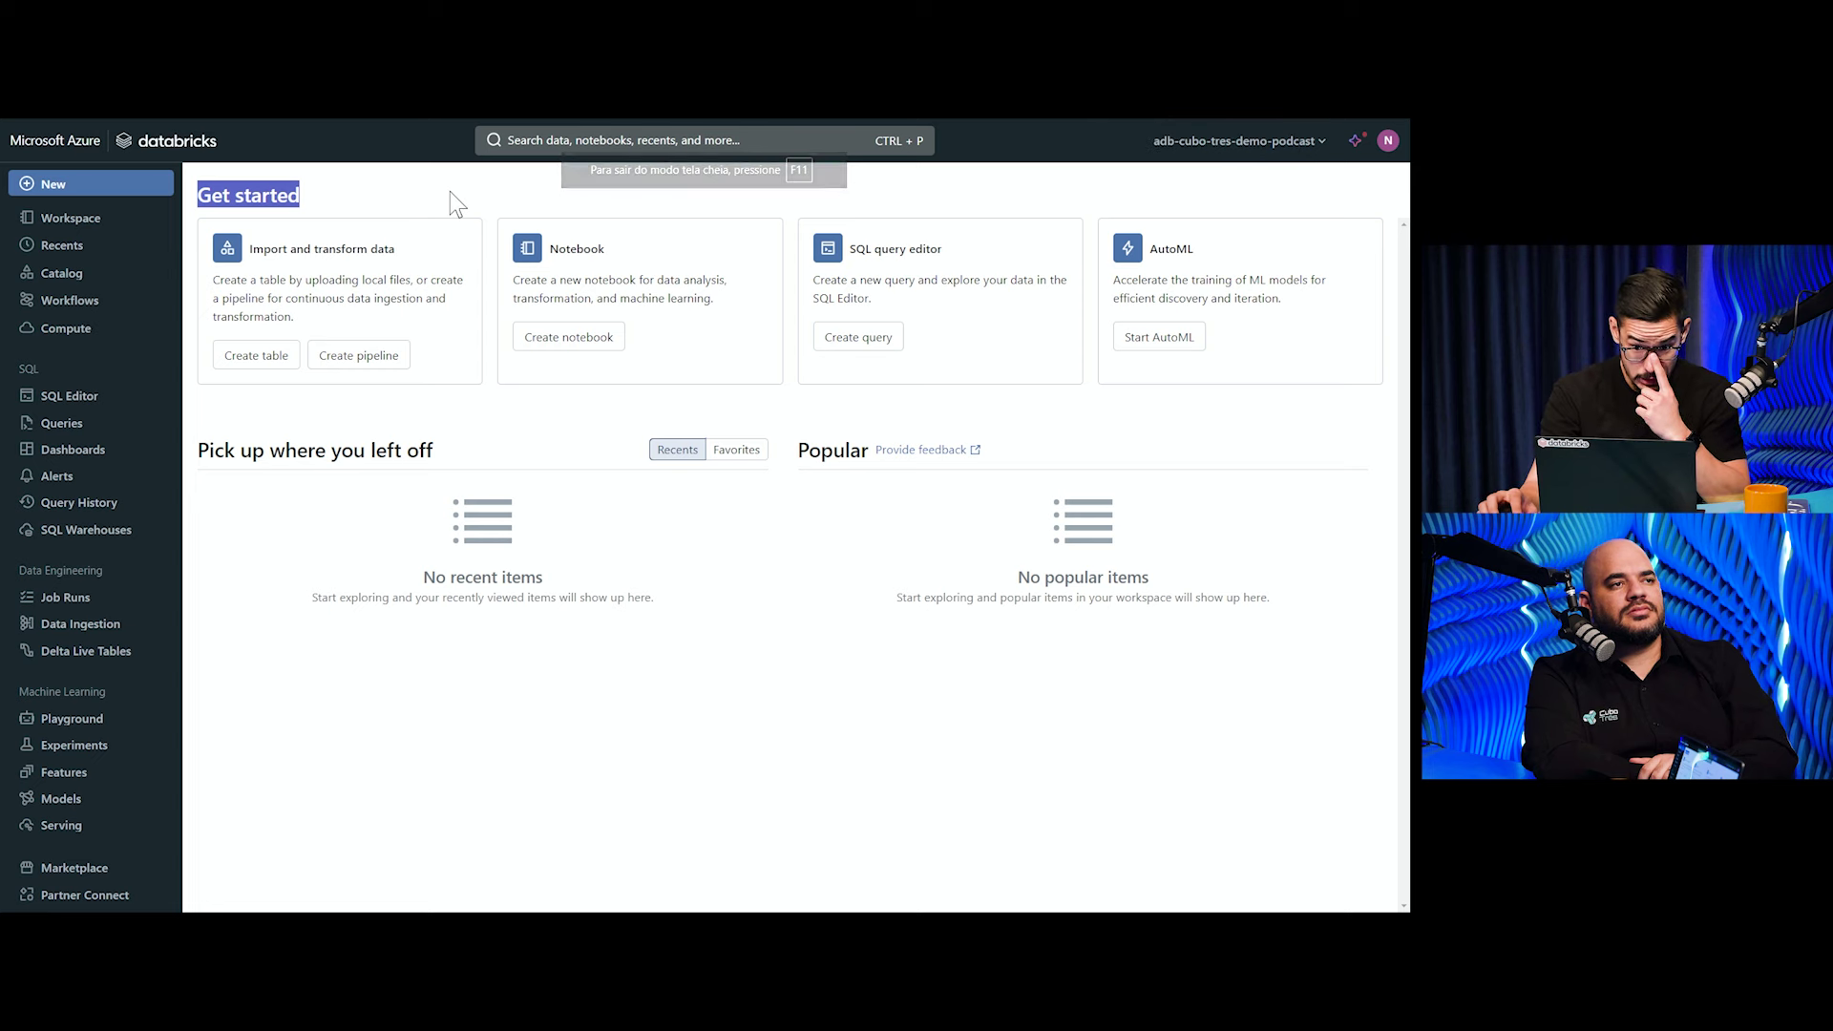
click(554, 428)
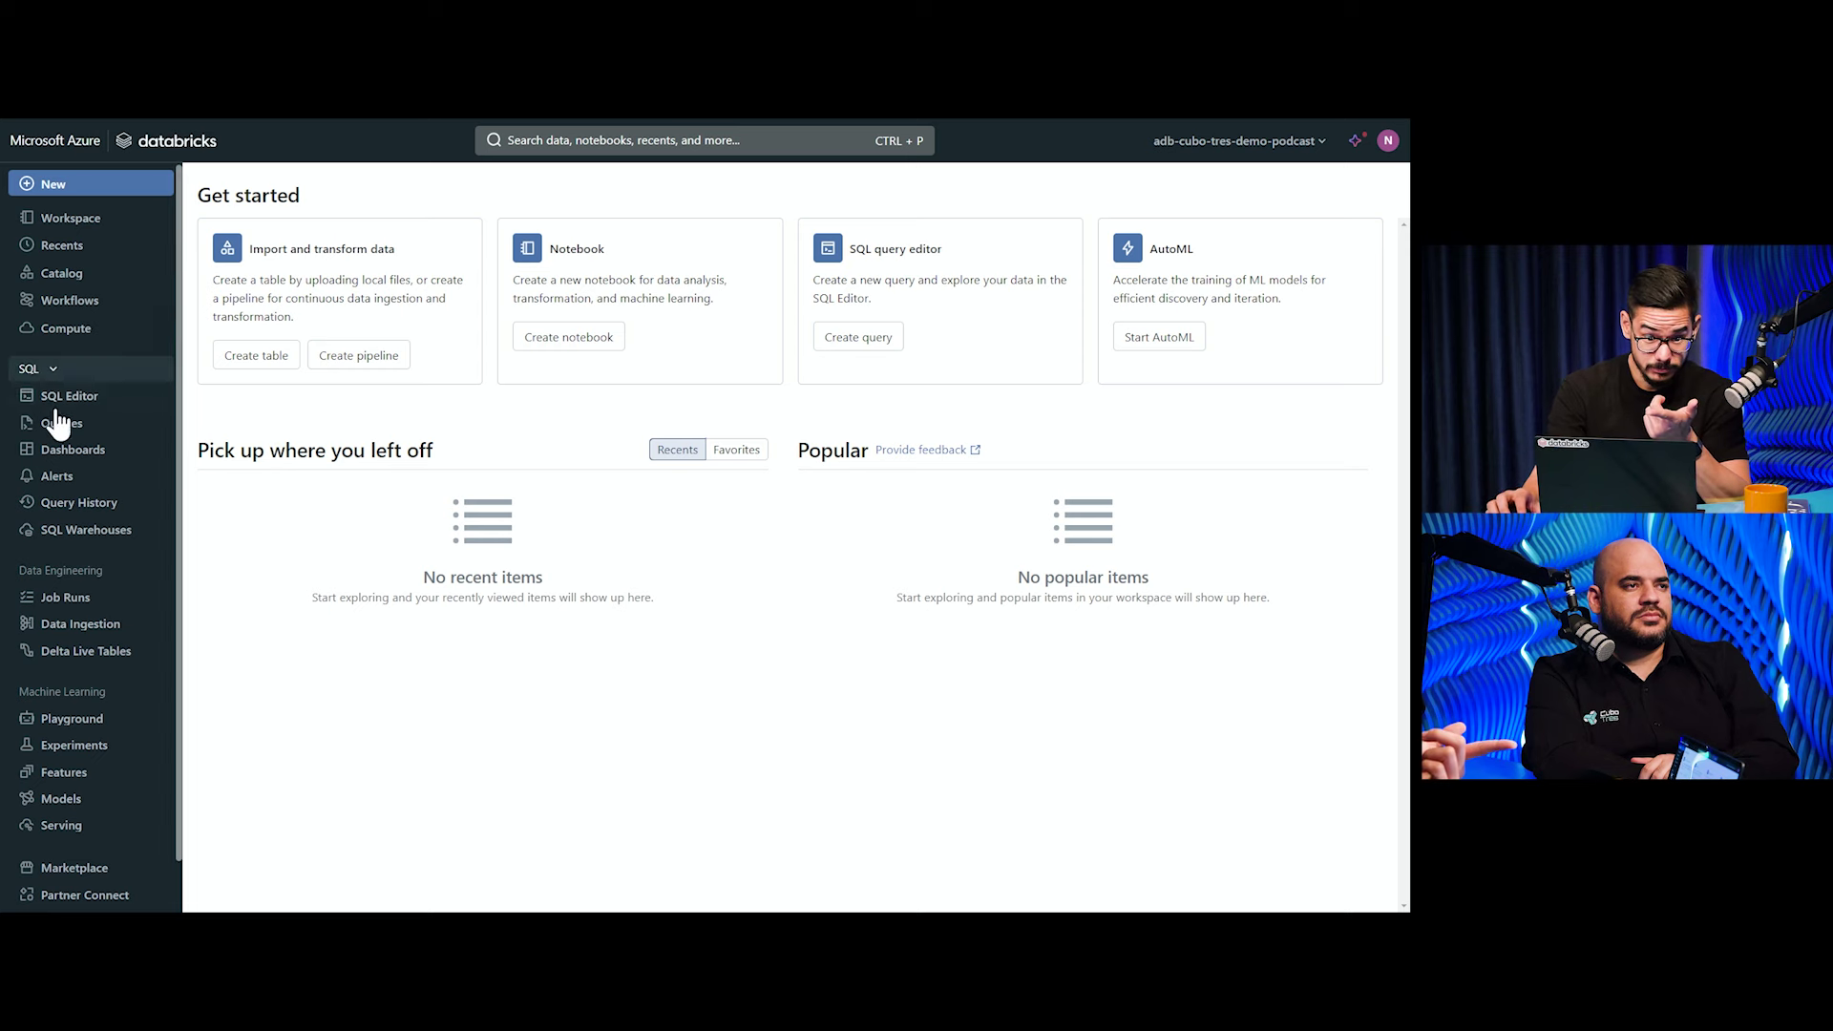
Collapse the SQL, Data Engineering and Machine Learning navigation groups, and expand Data Engineering and SQL again
scroll(58, 420, down, 1)
click(72, 528)
click(86, 610)
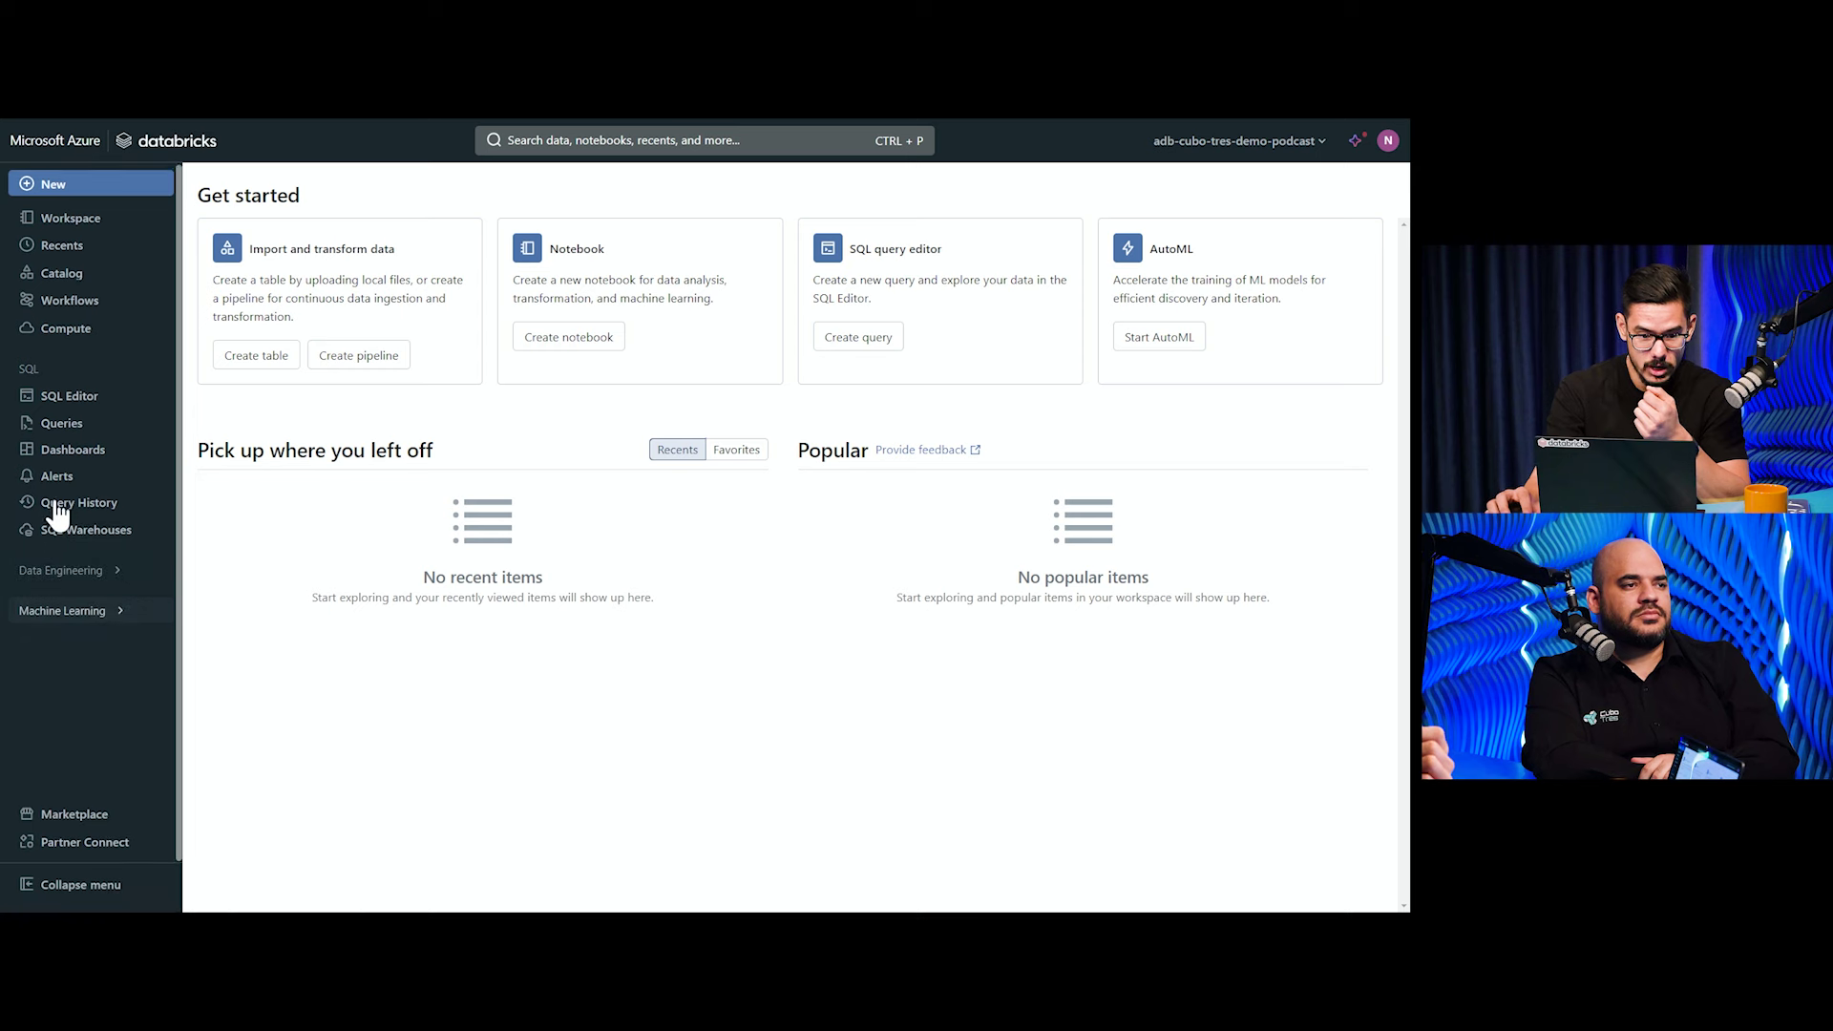
click(54, 374)
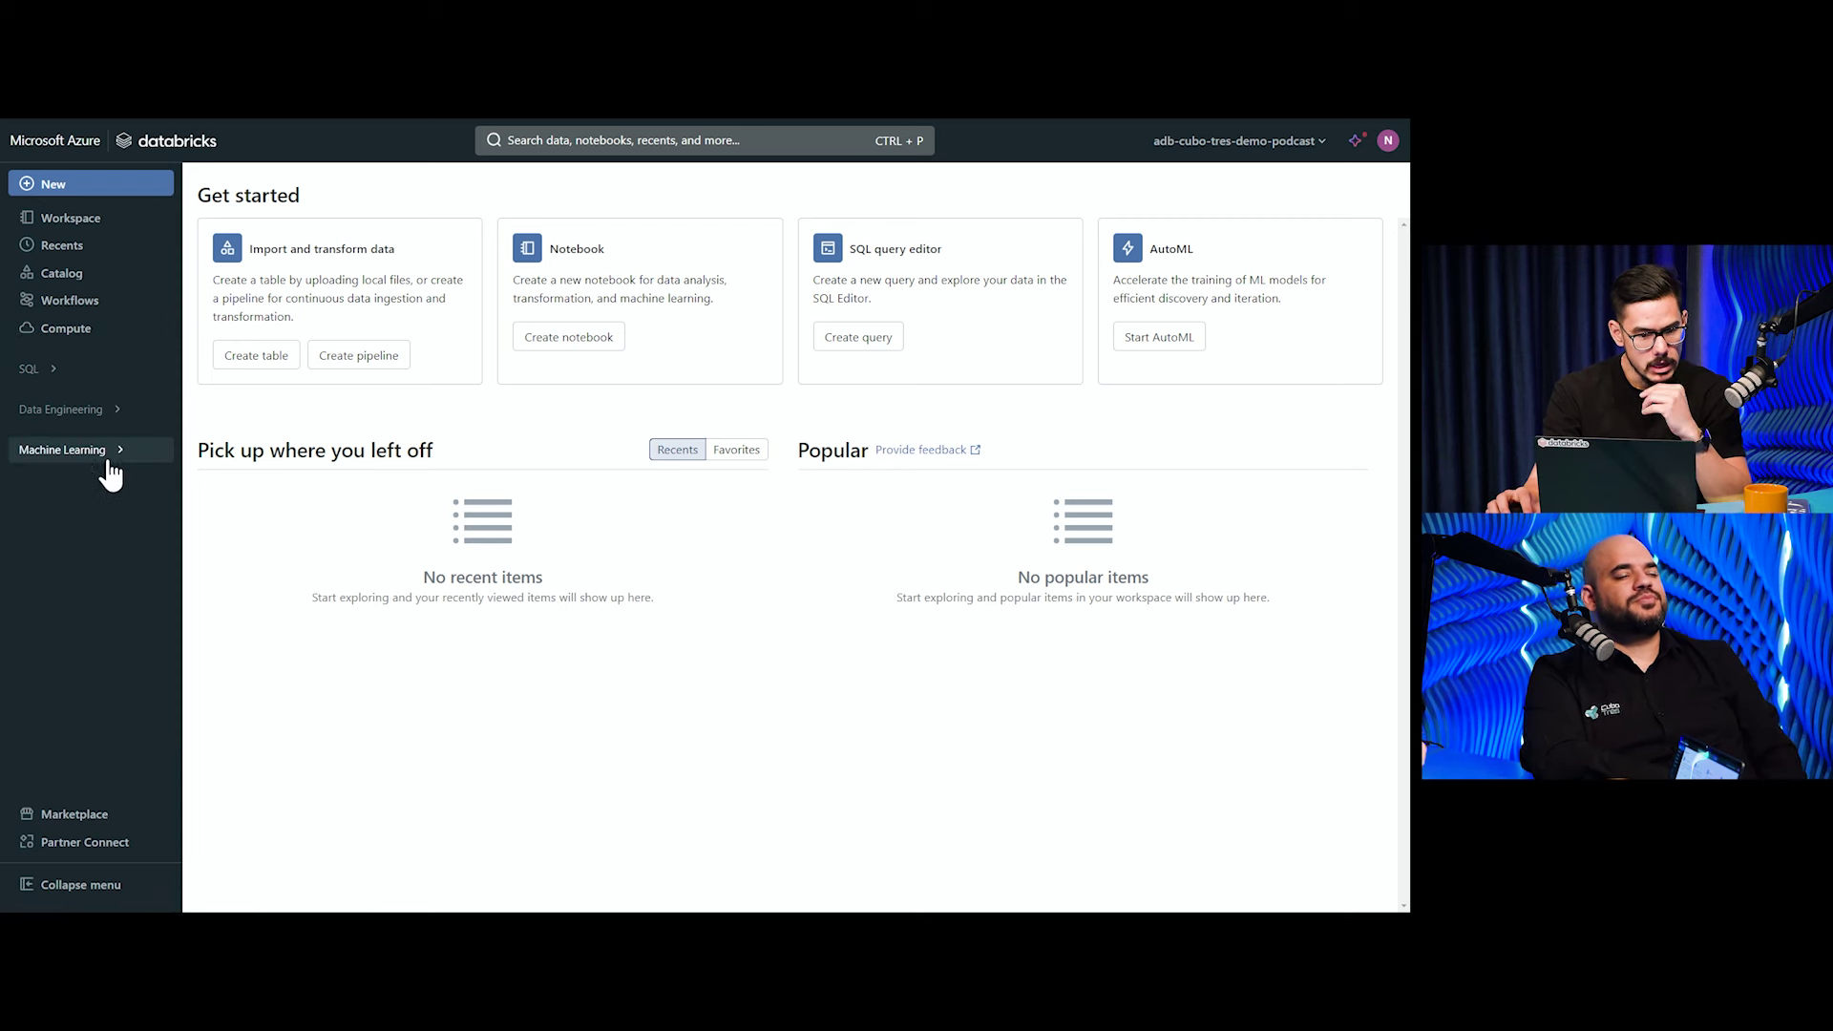
click(96, 410)
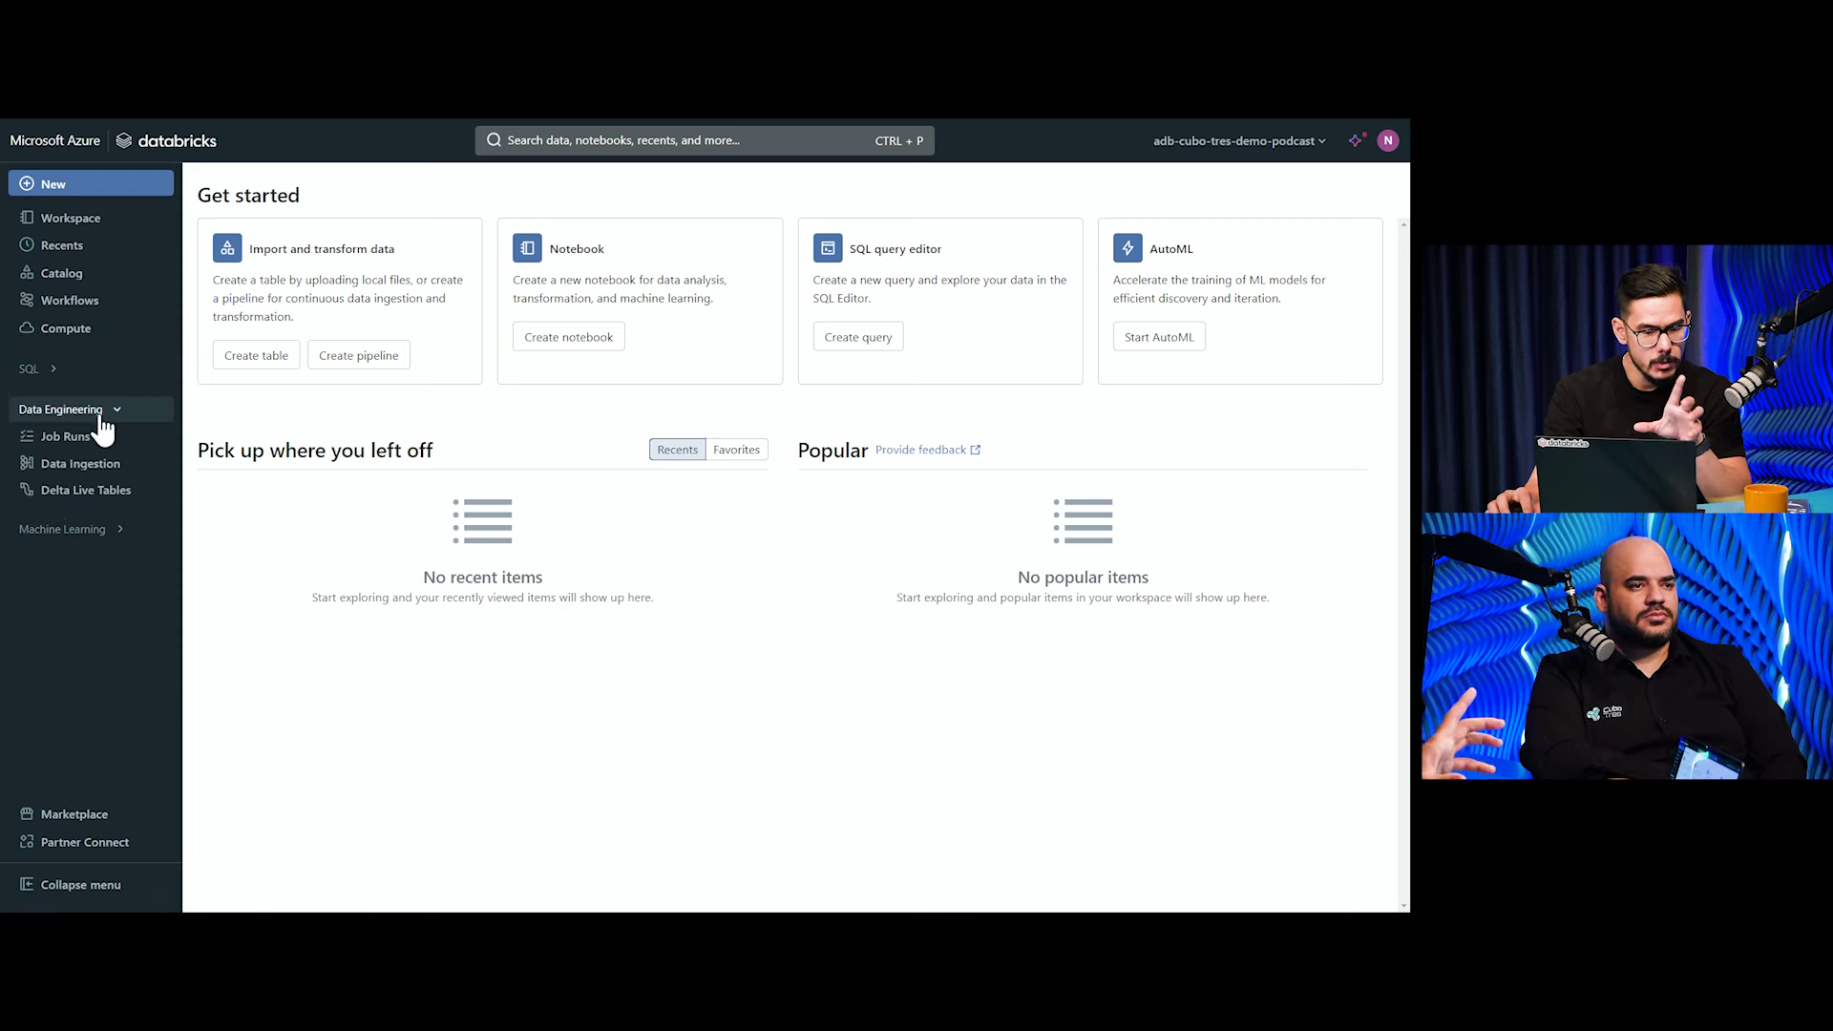
click(56, 368)
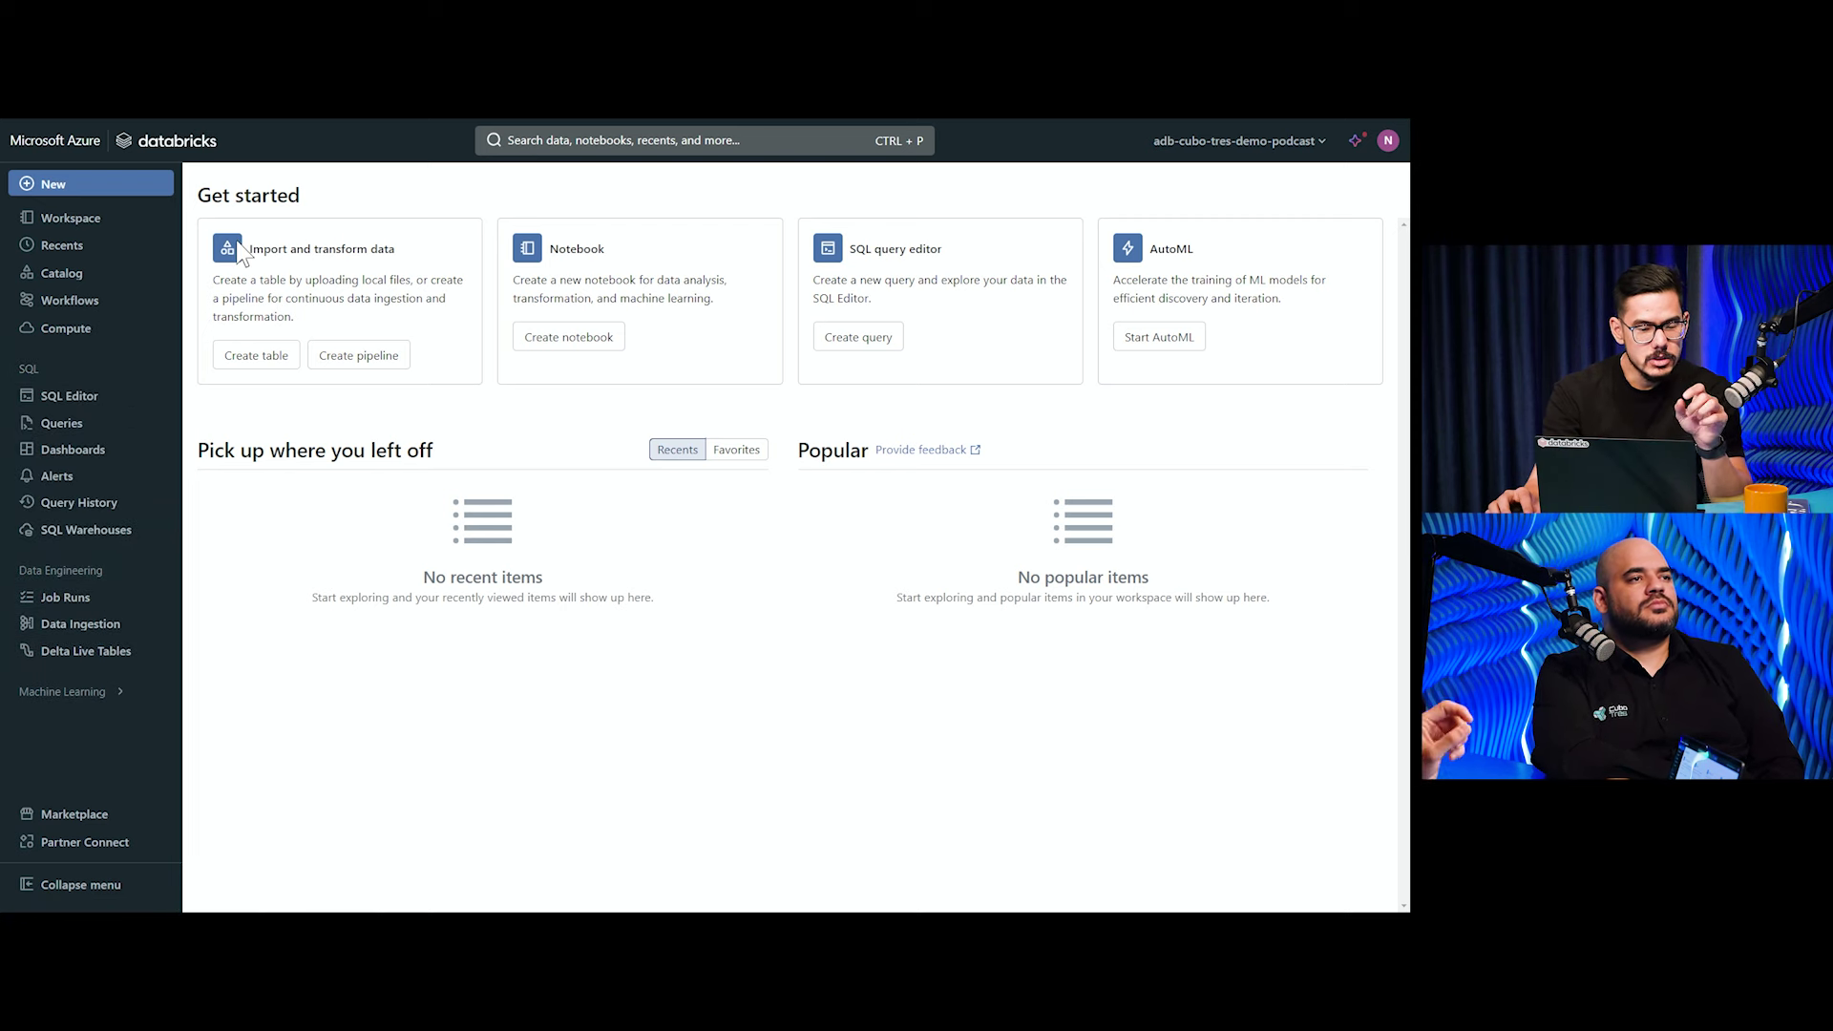
Create a new notebook and name it adb-cubo-tres-demo-podcast
click(73, 187)
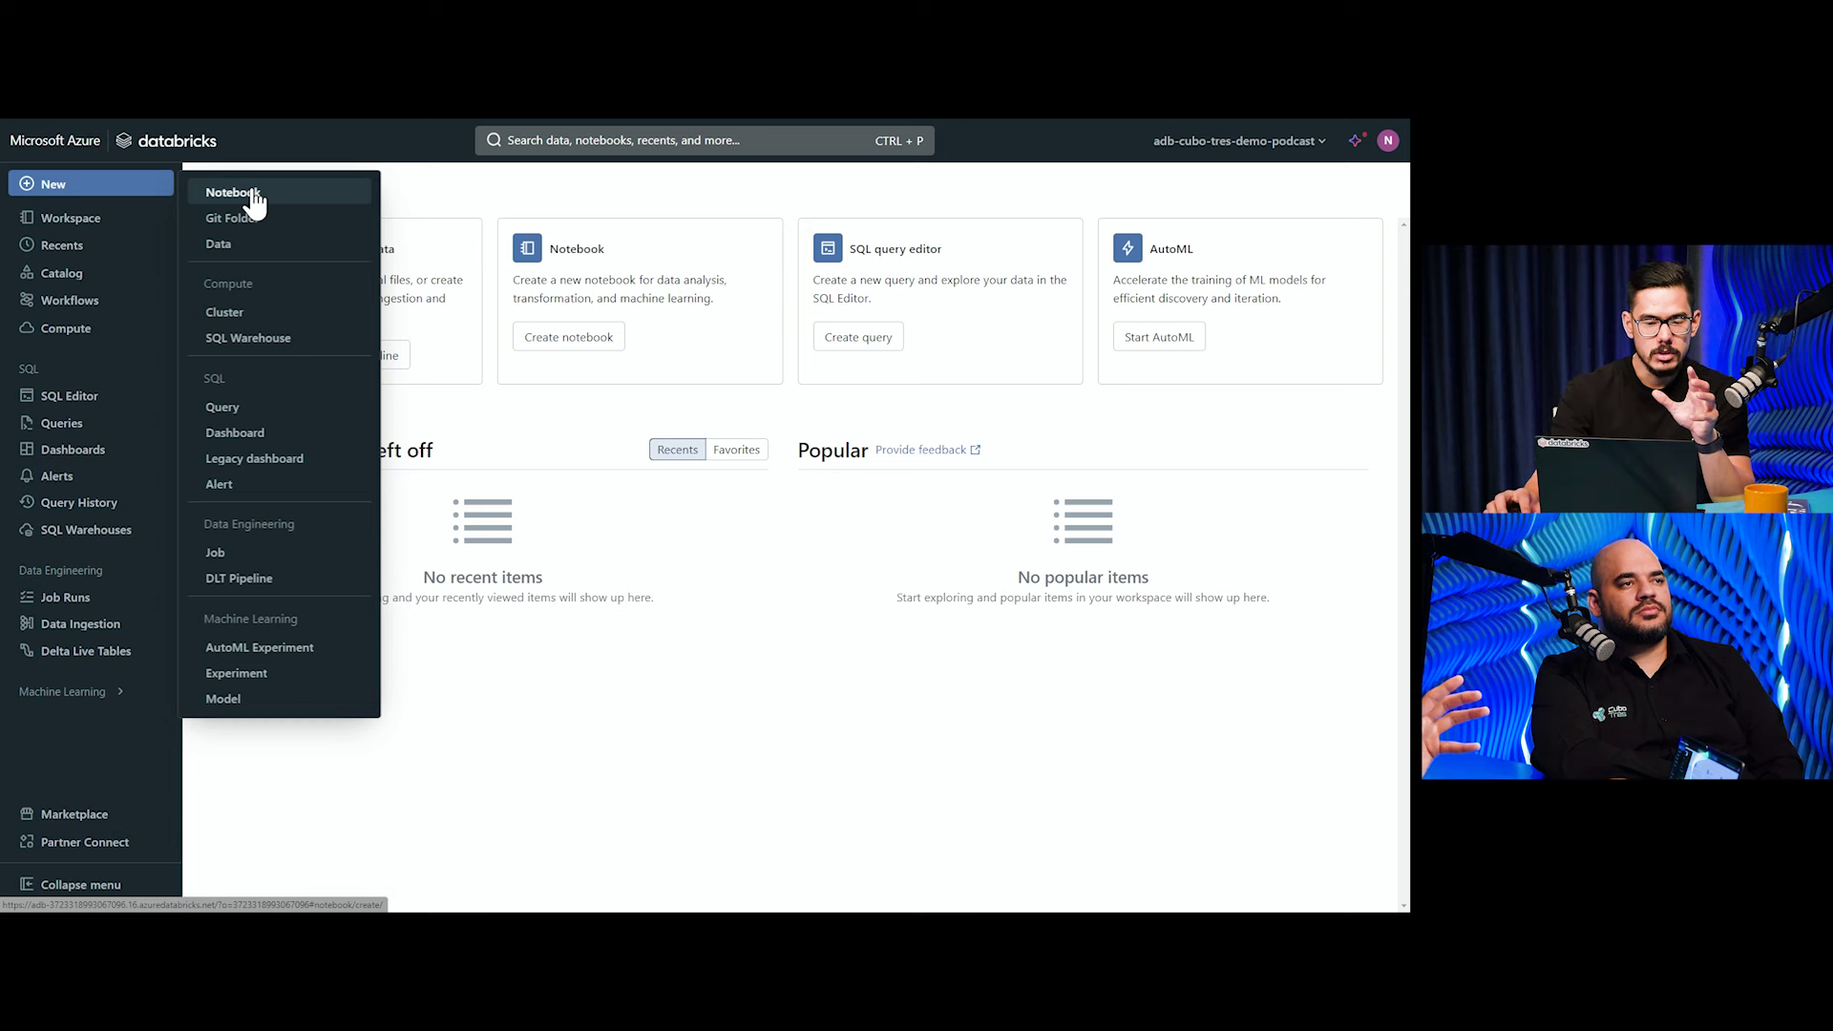
click(250, 192)
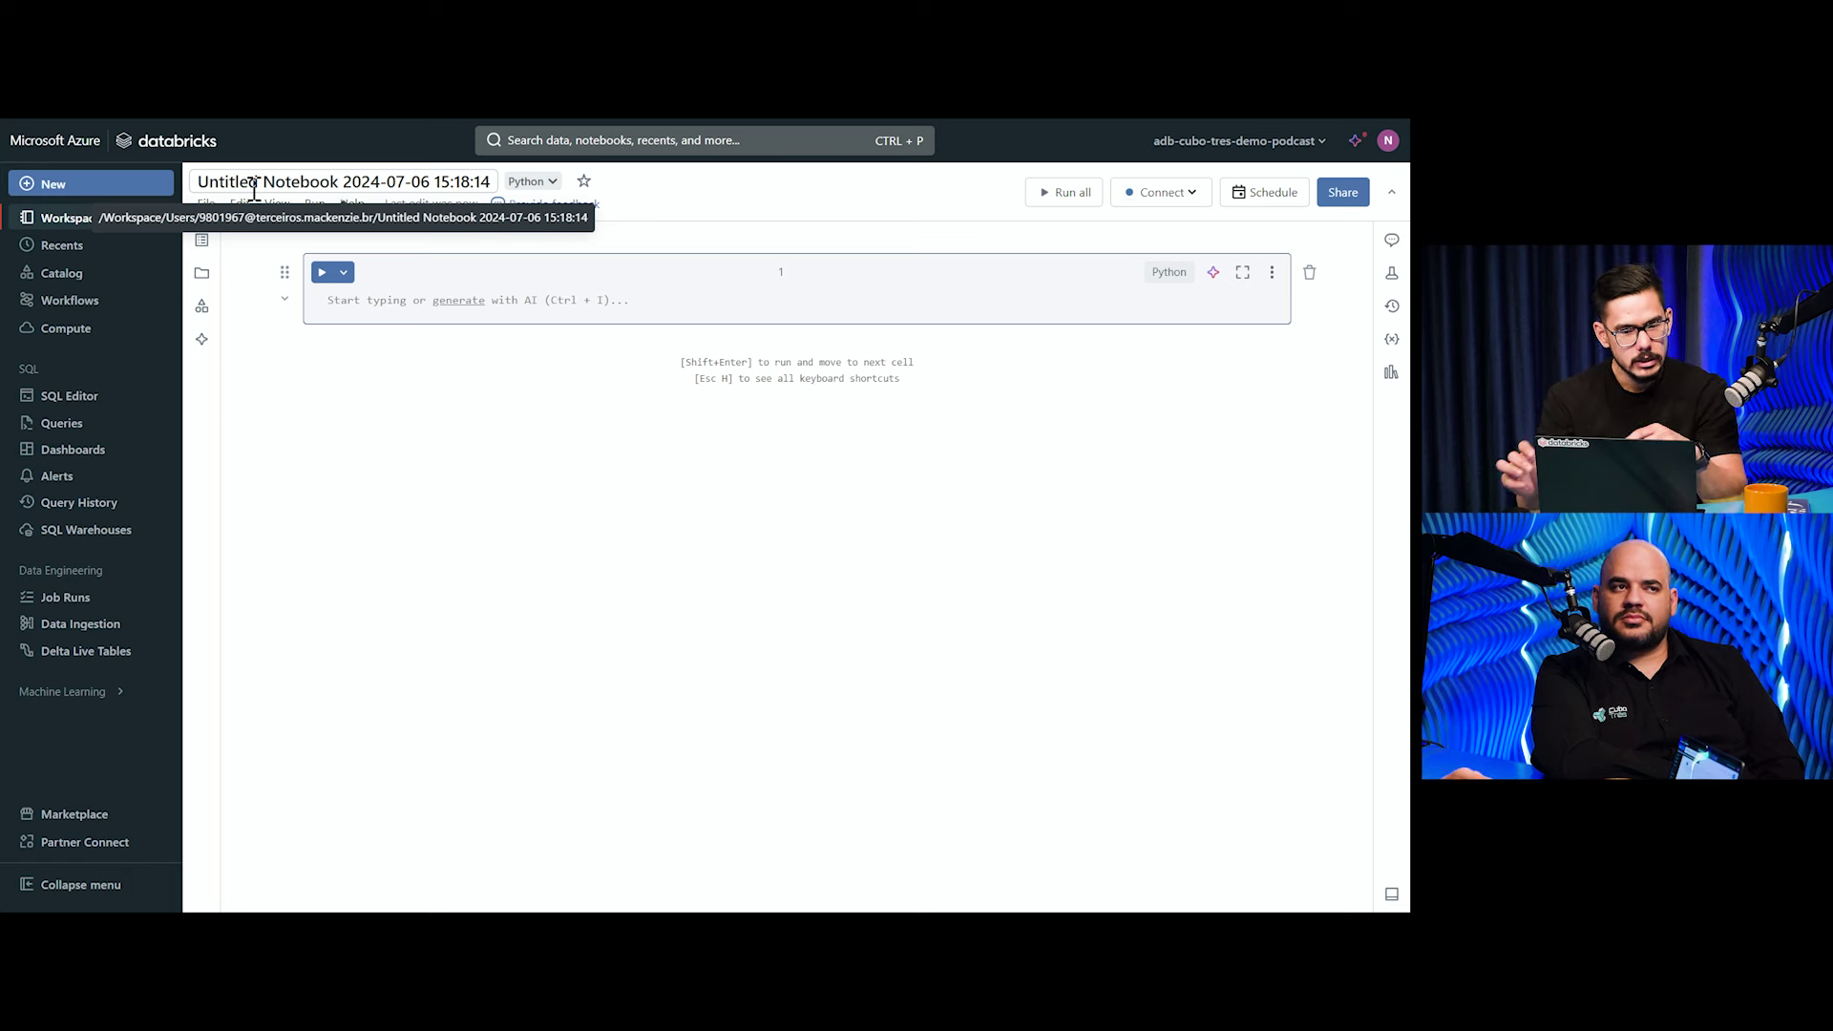
click(254, 188)
key(BackSpace)
text(ad)
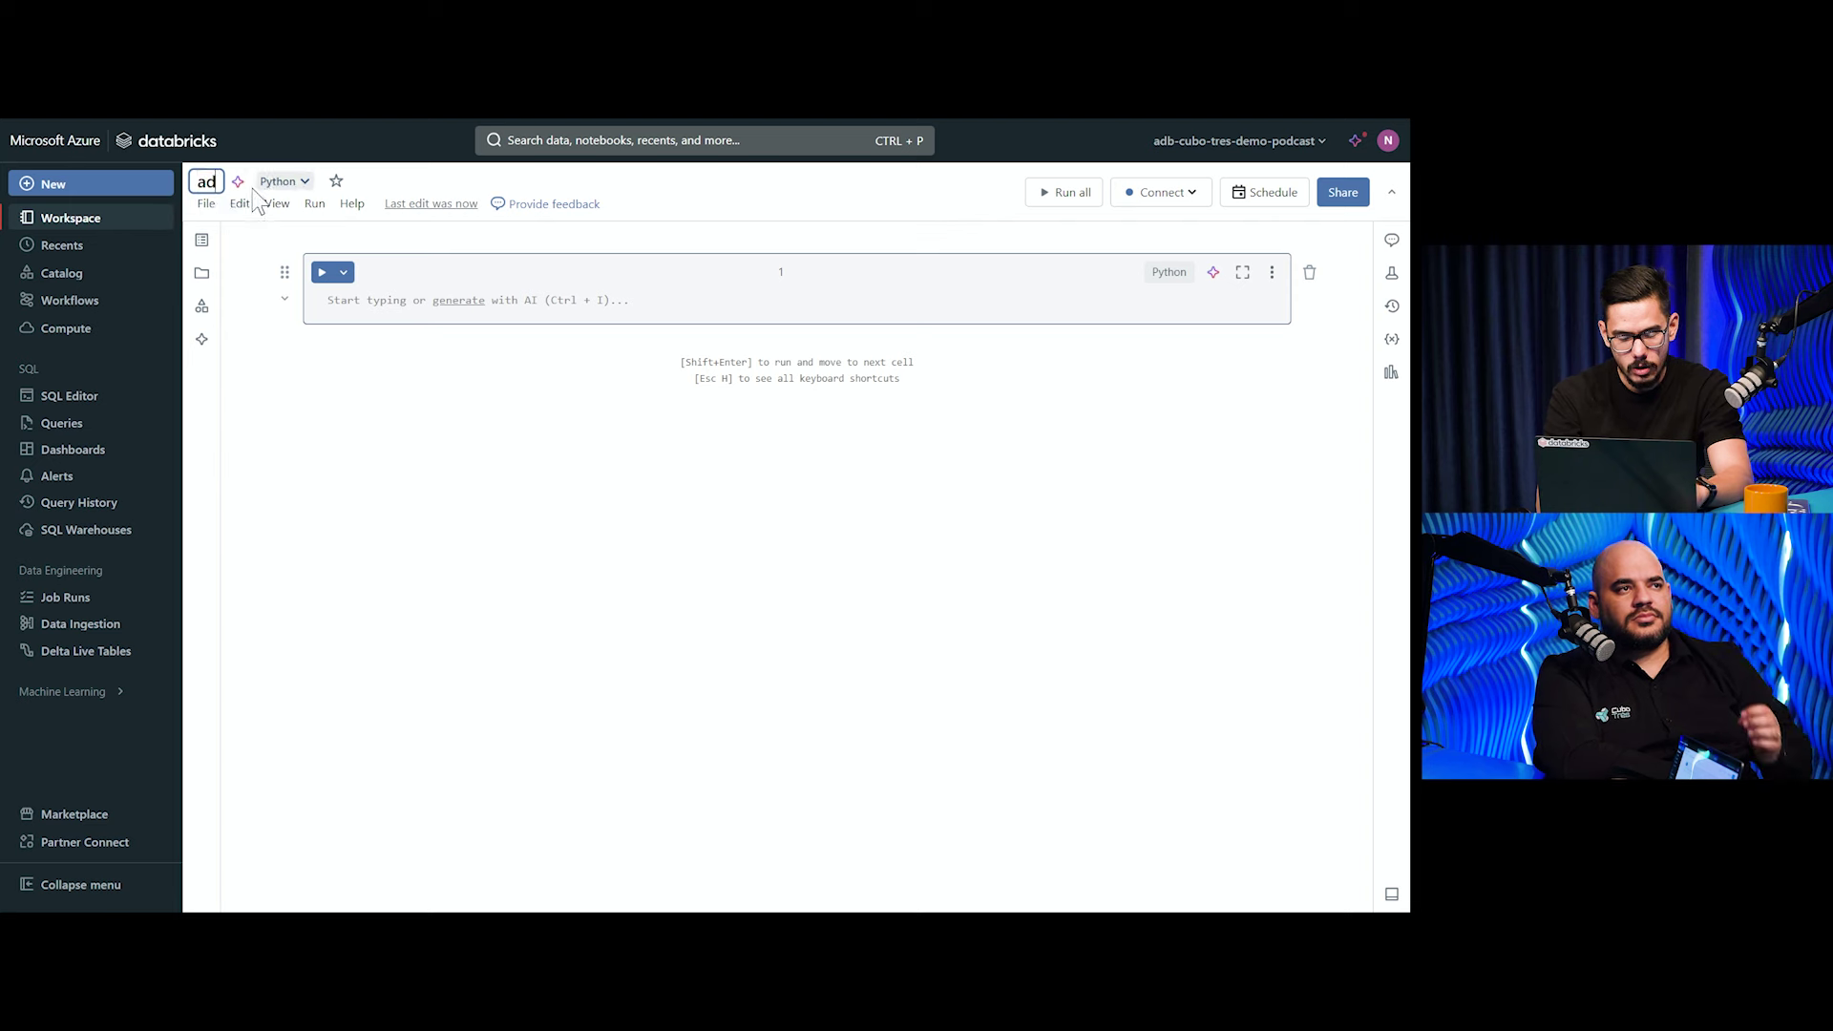
text(b-c)
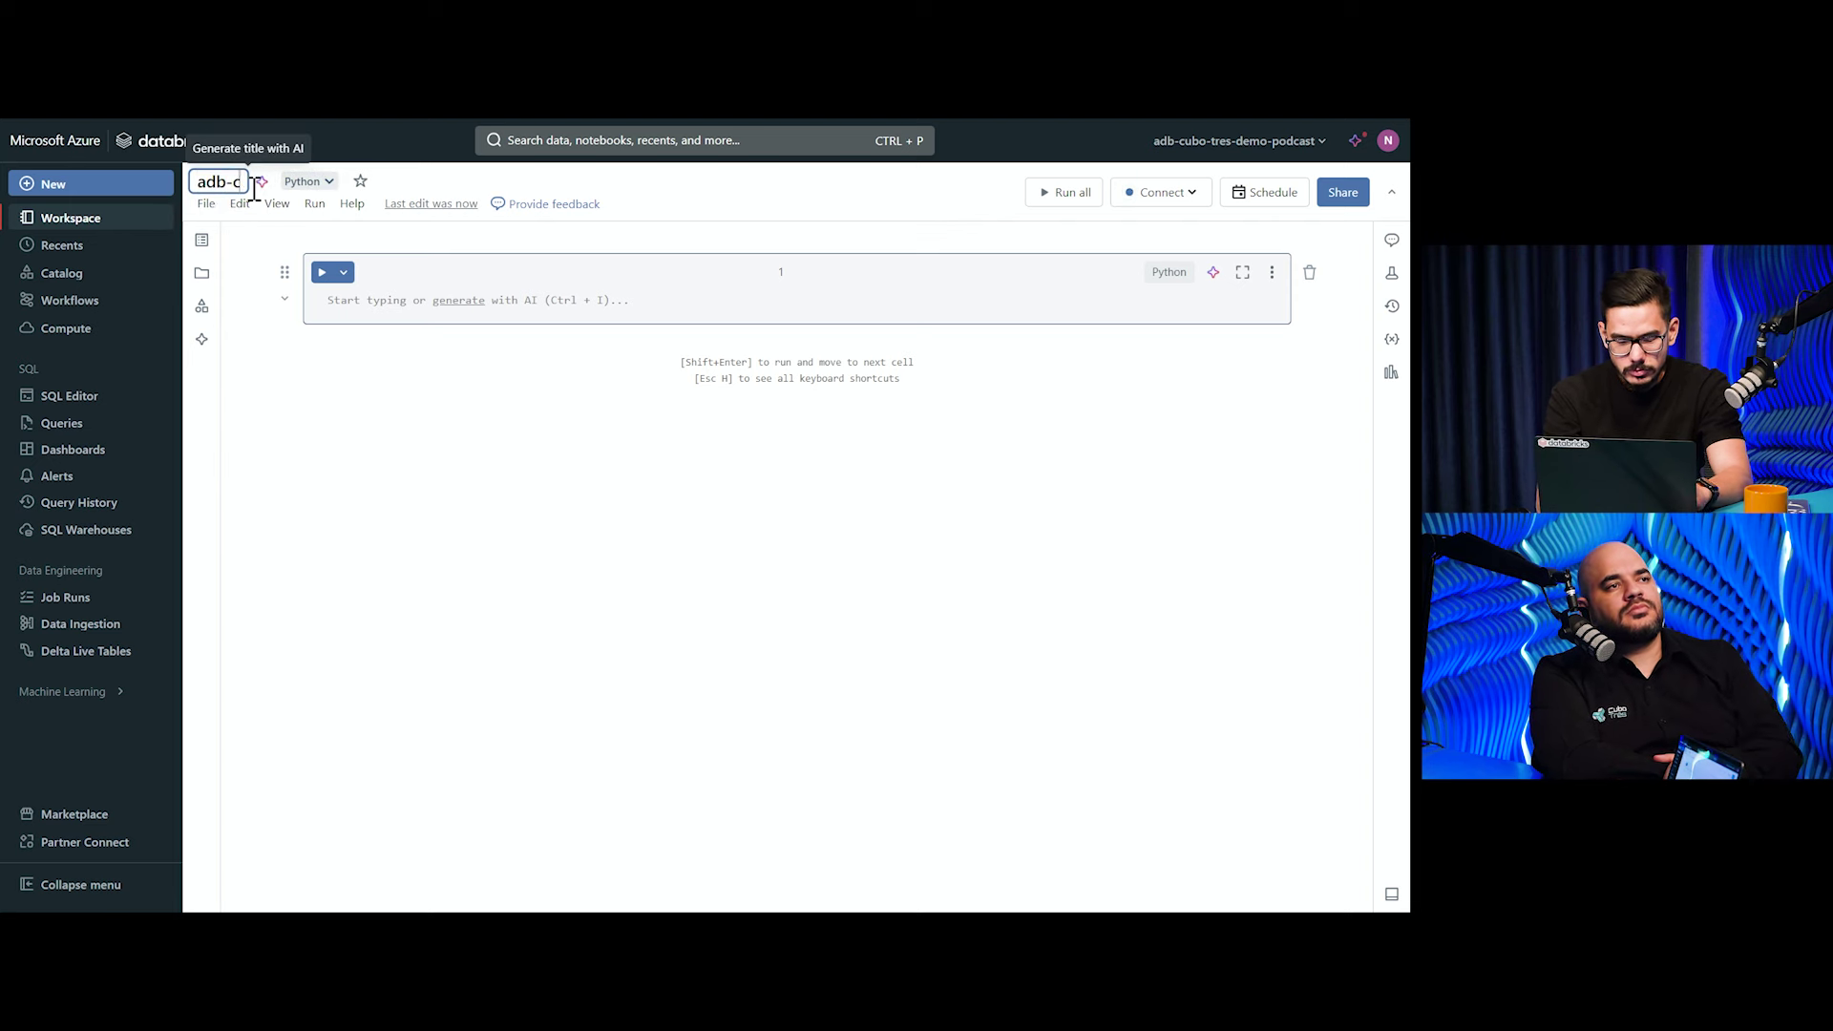
text(ubo-tres-)
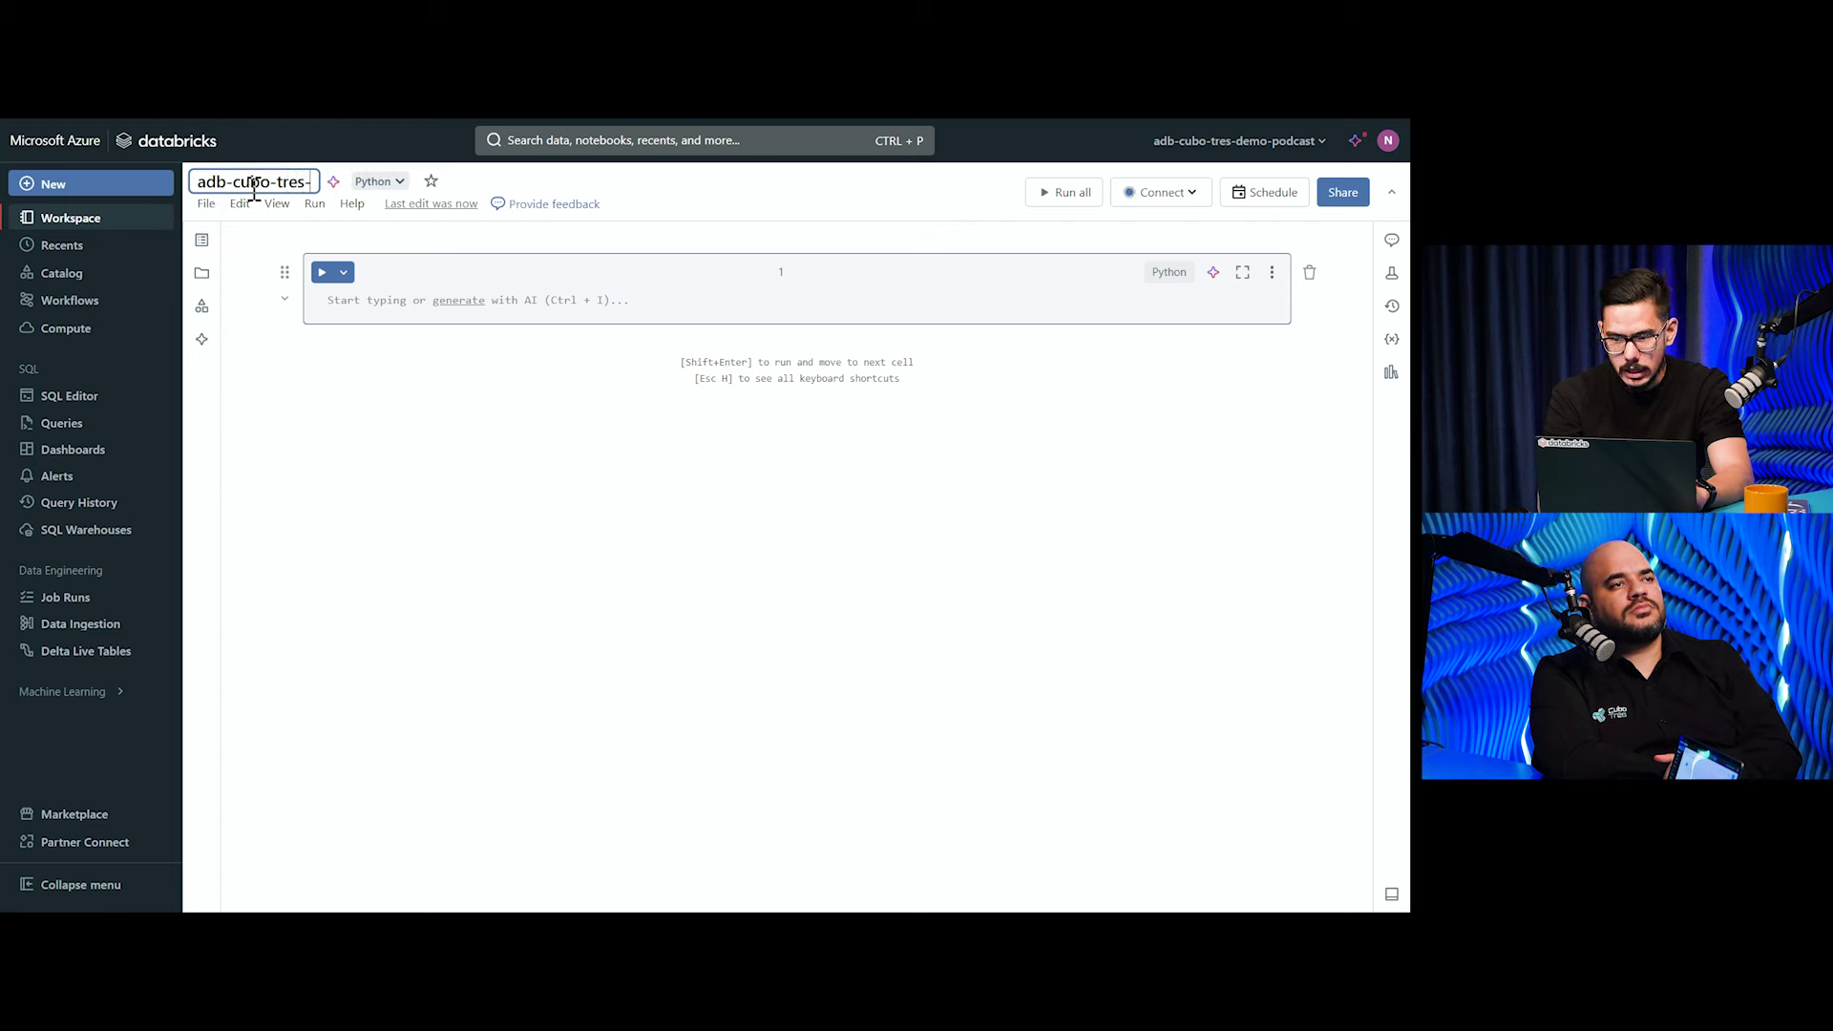
text(demo-podcast)
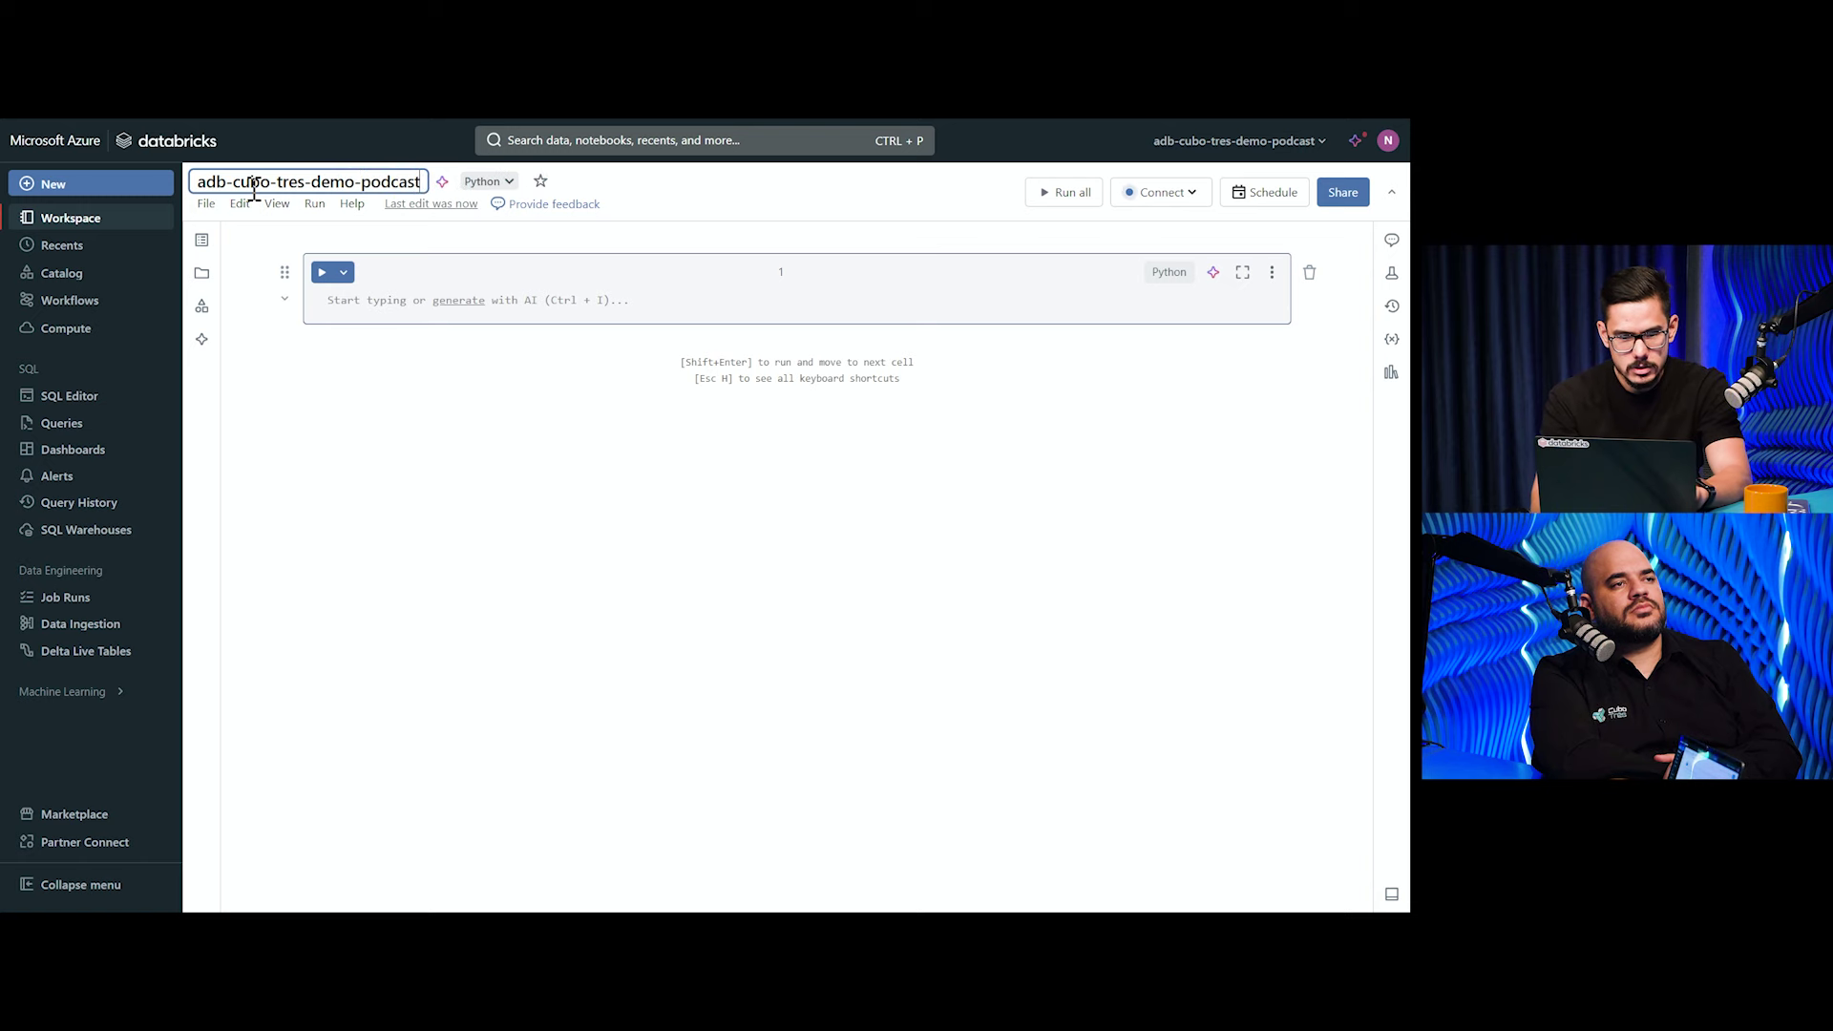
key(Return)
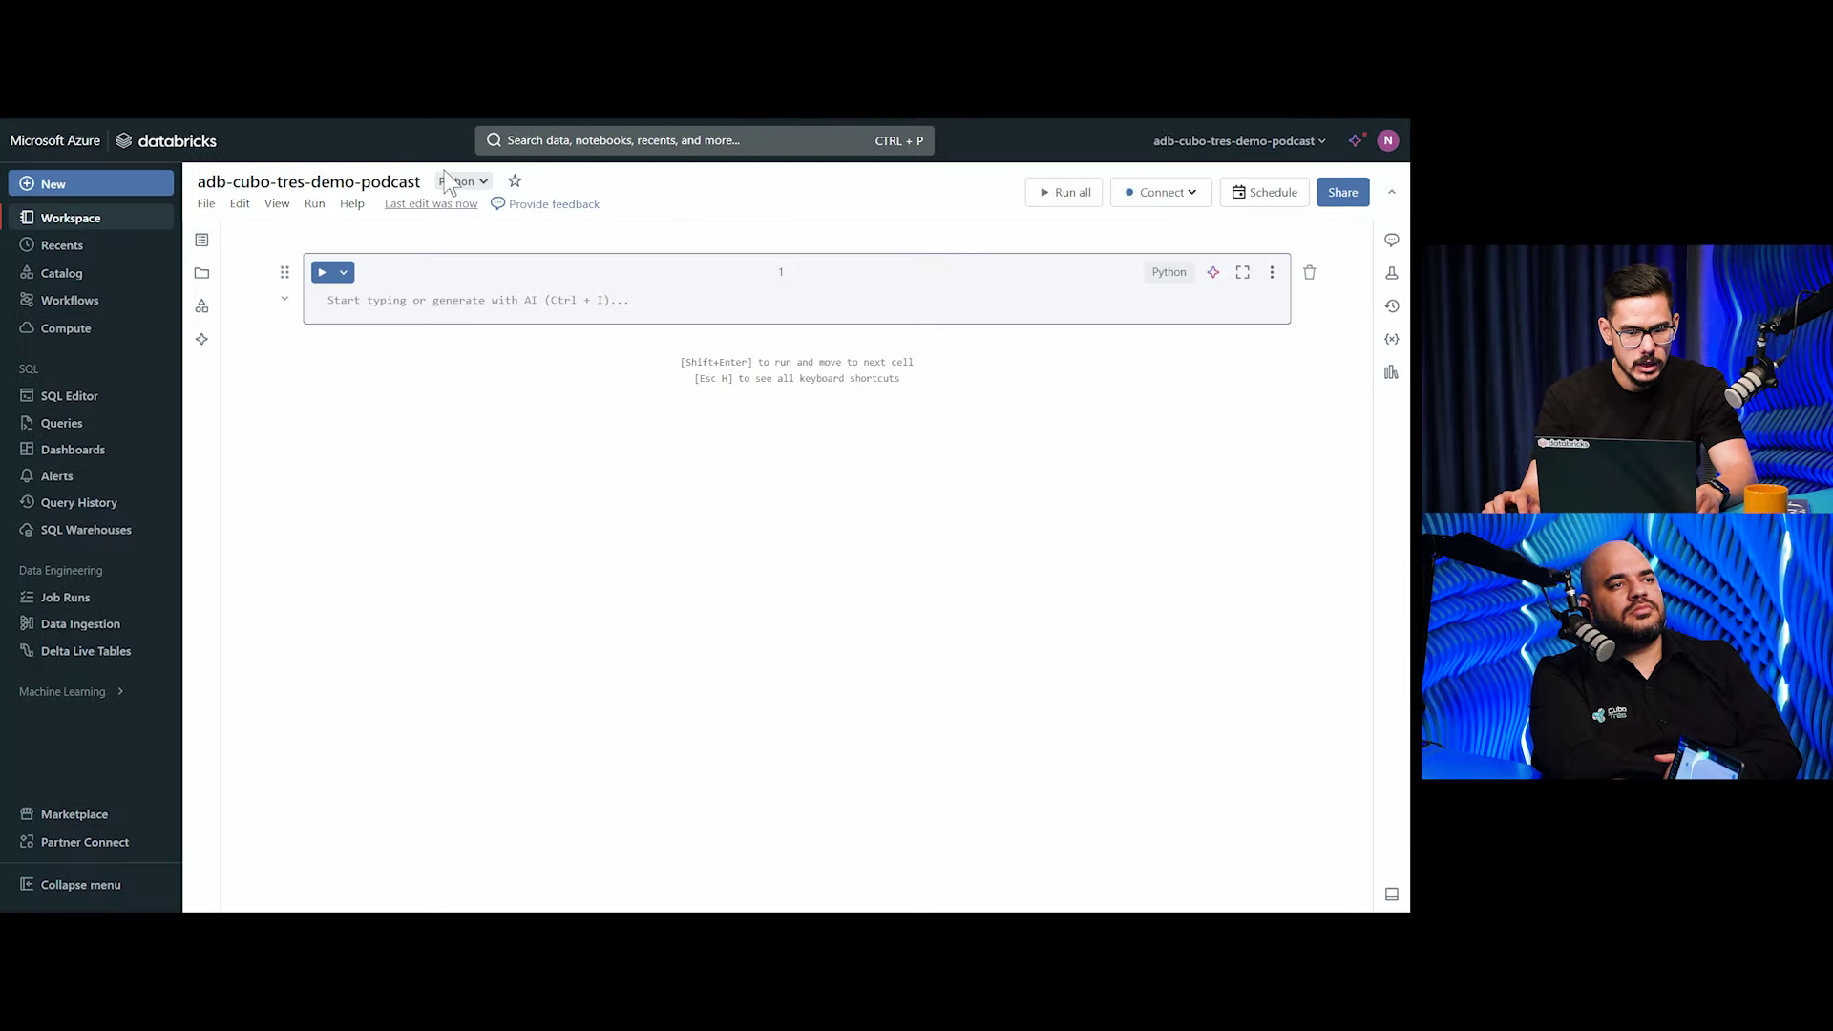
Examine the default languages available for the notebook at an enlarged page zoom, leaving the selection as it is
click(449, 181)
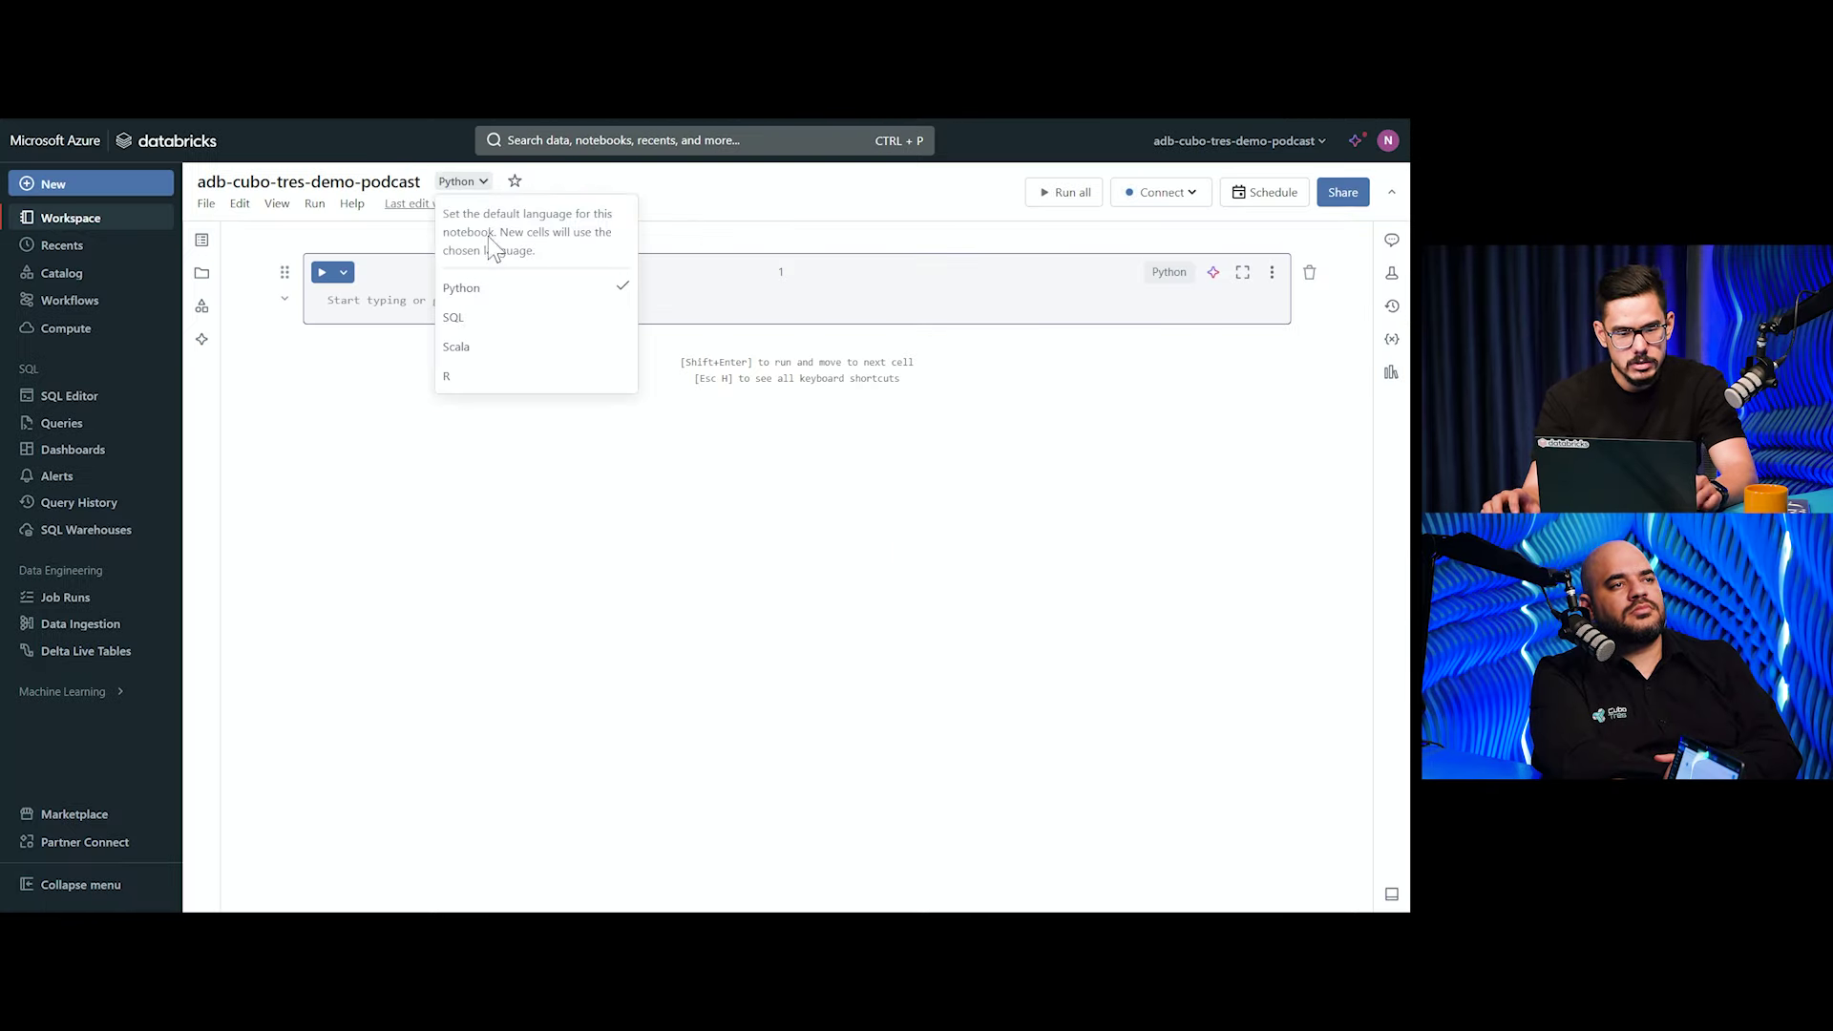
key(ctrl+plus)
key(ctrl+plus)
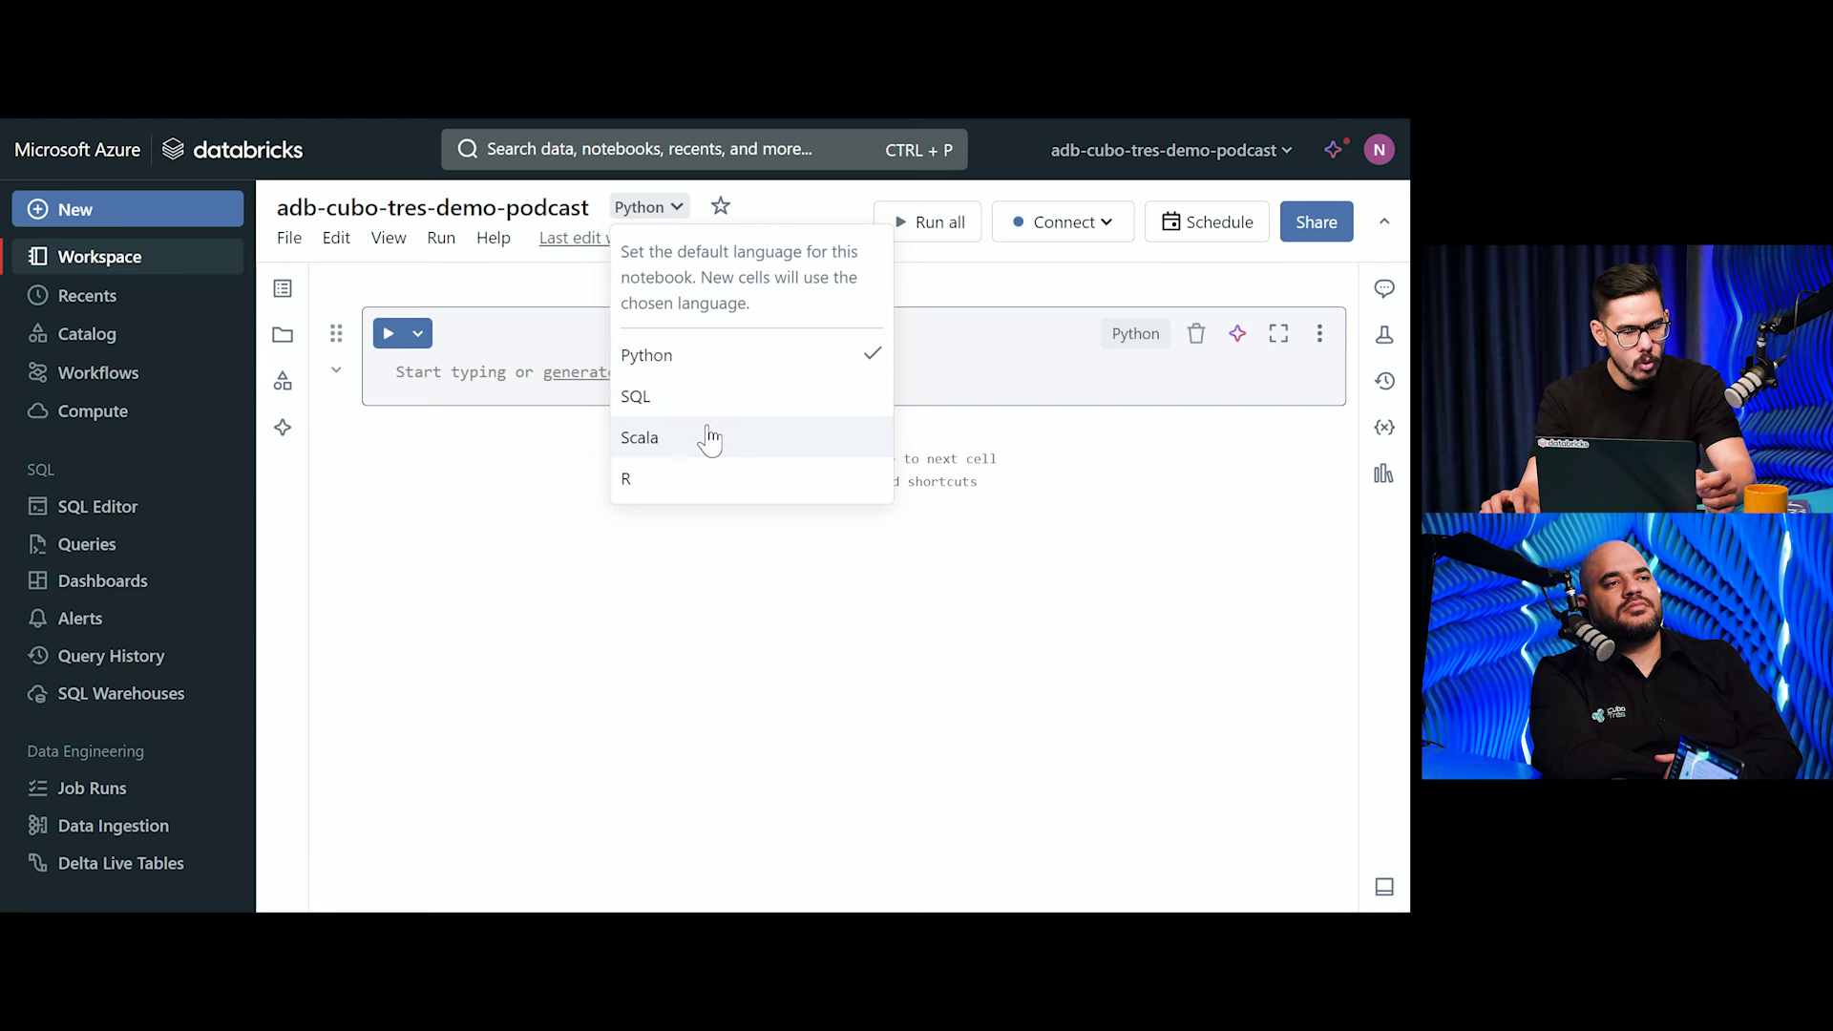
click(708, 602)
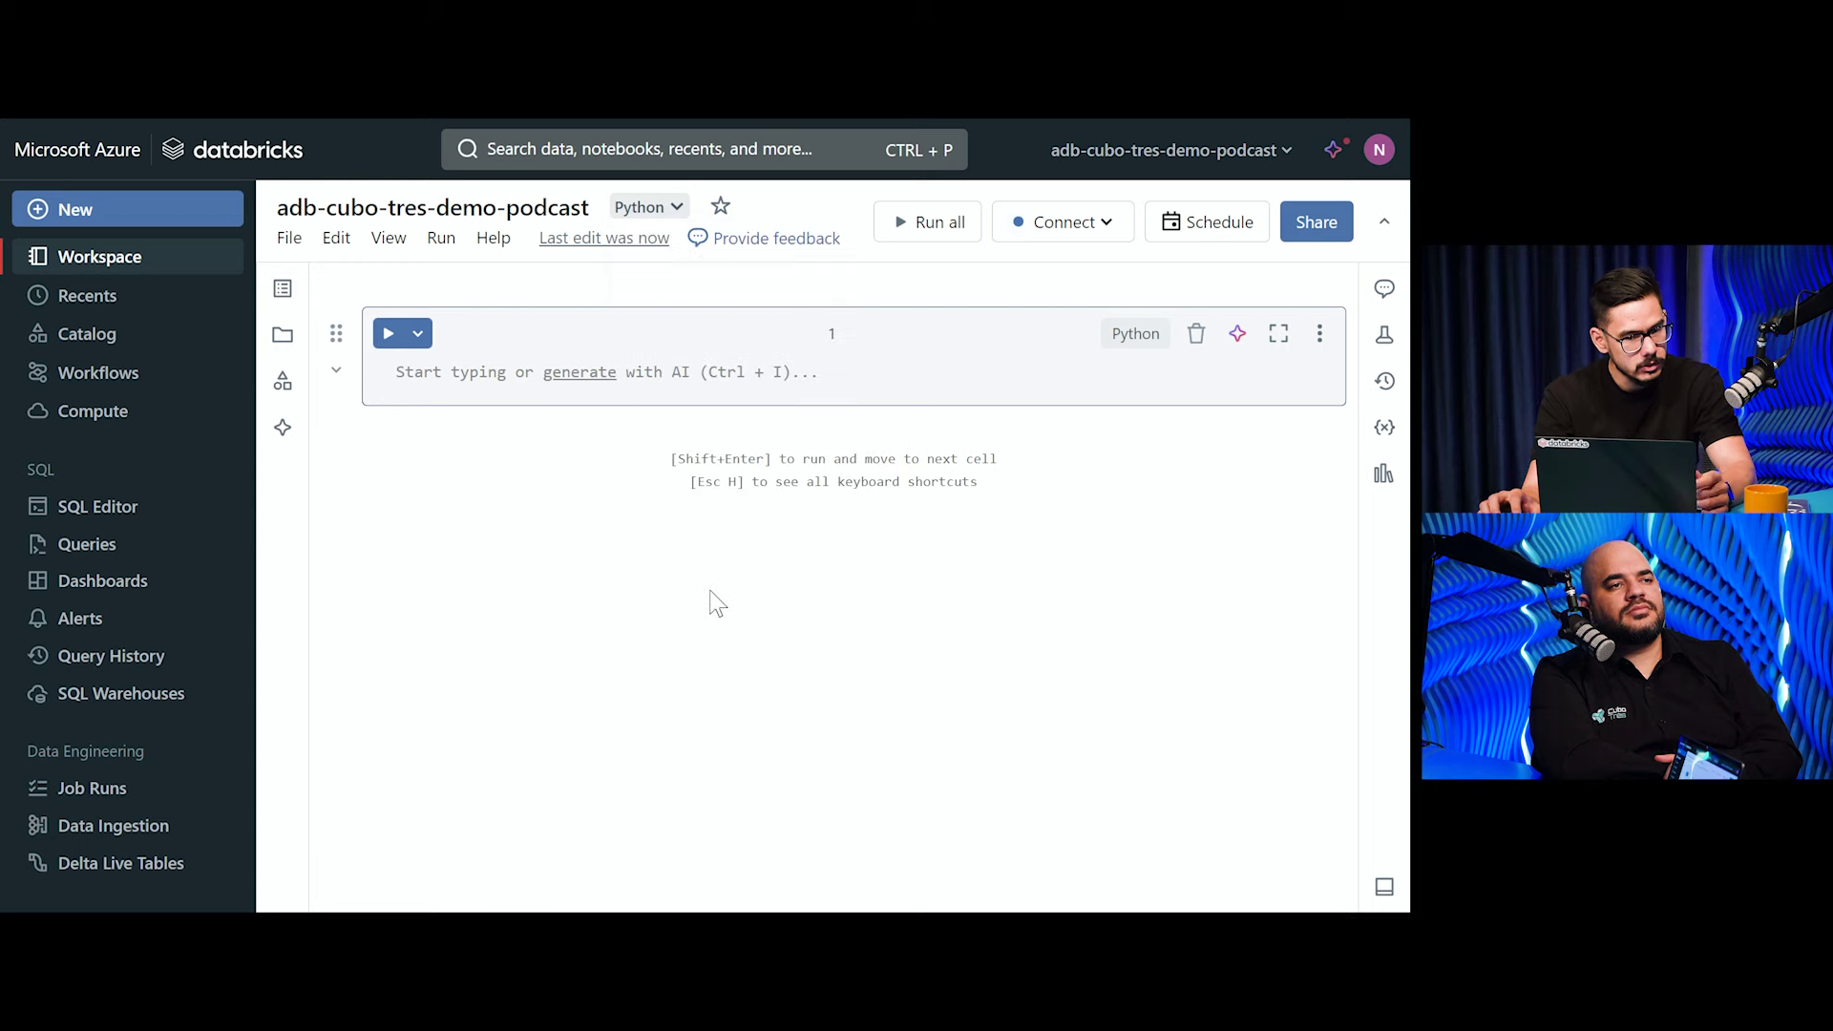
key(ctrl+minus)
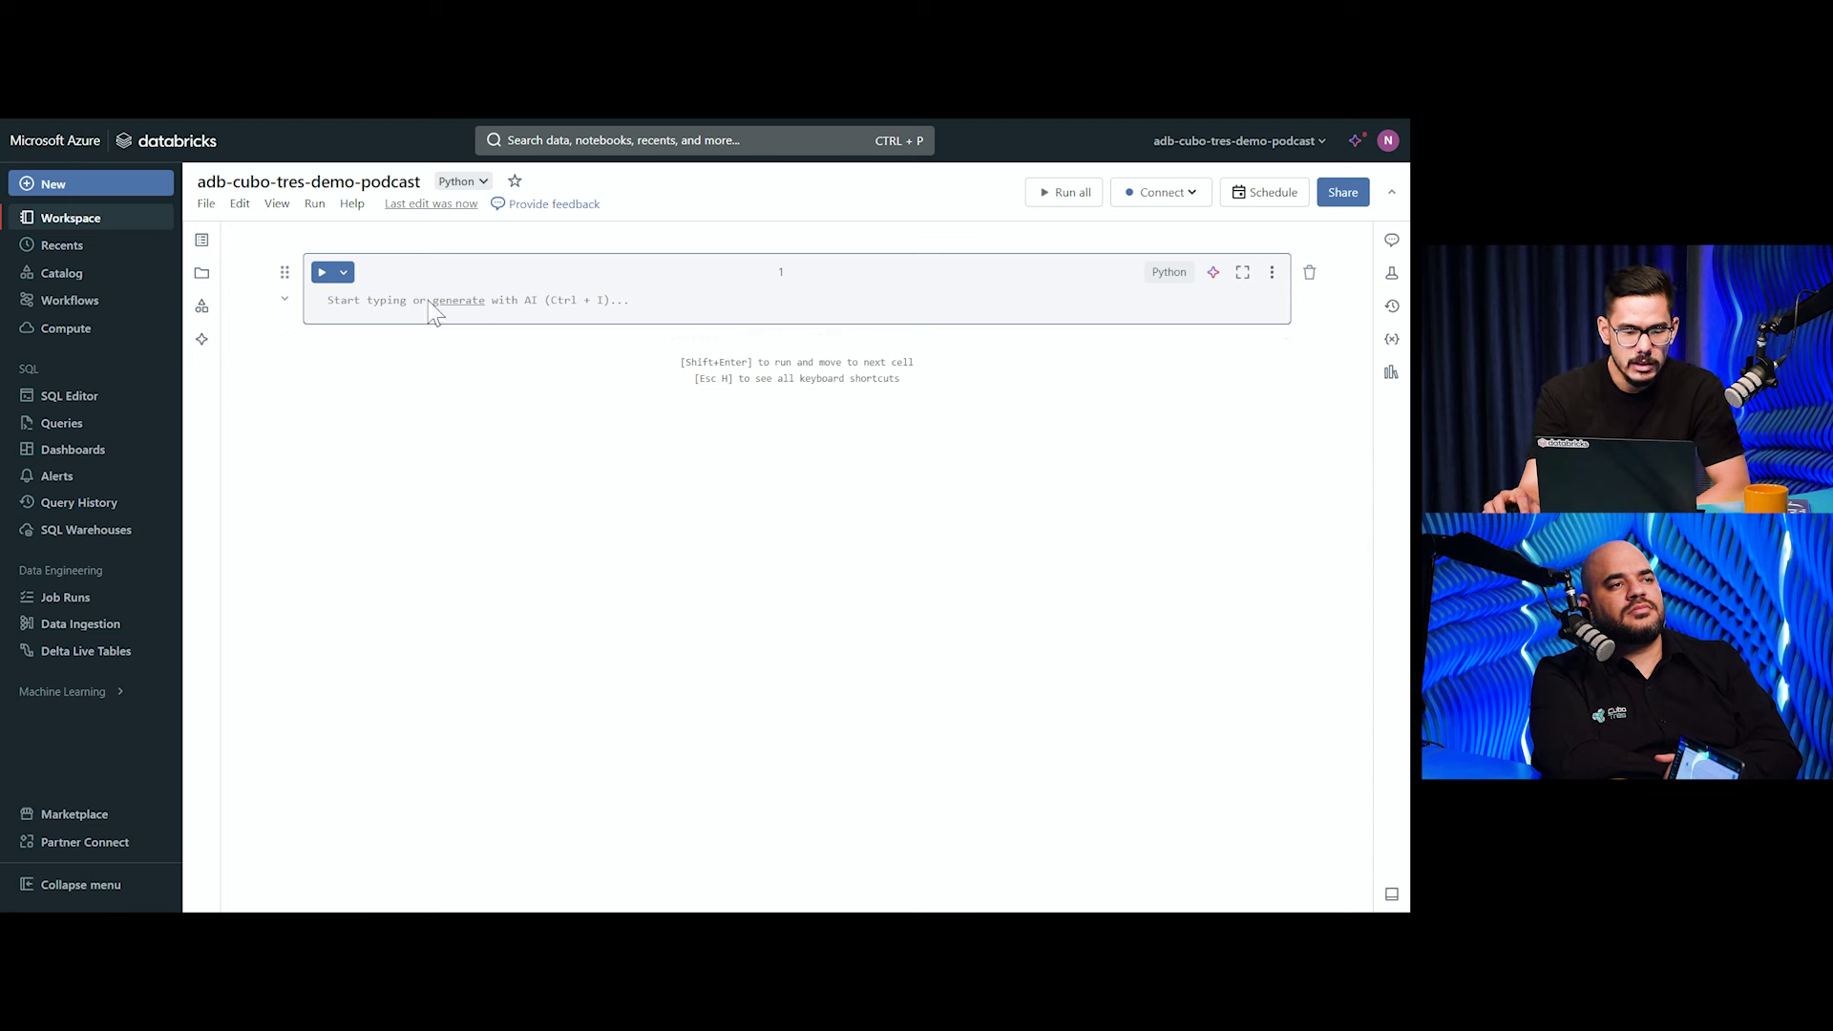
Enter "import pandas as pd" in the notebook's first cell and run it, blocking the site's notification request
click(530, 314)
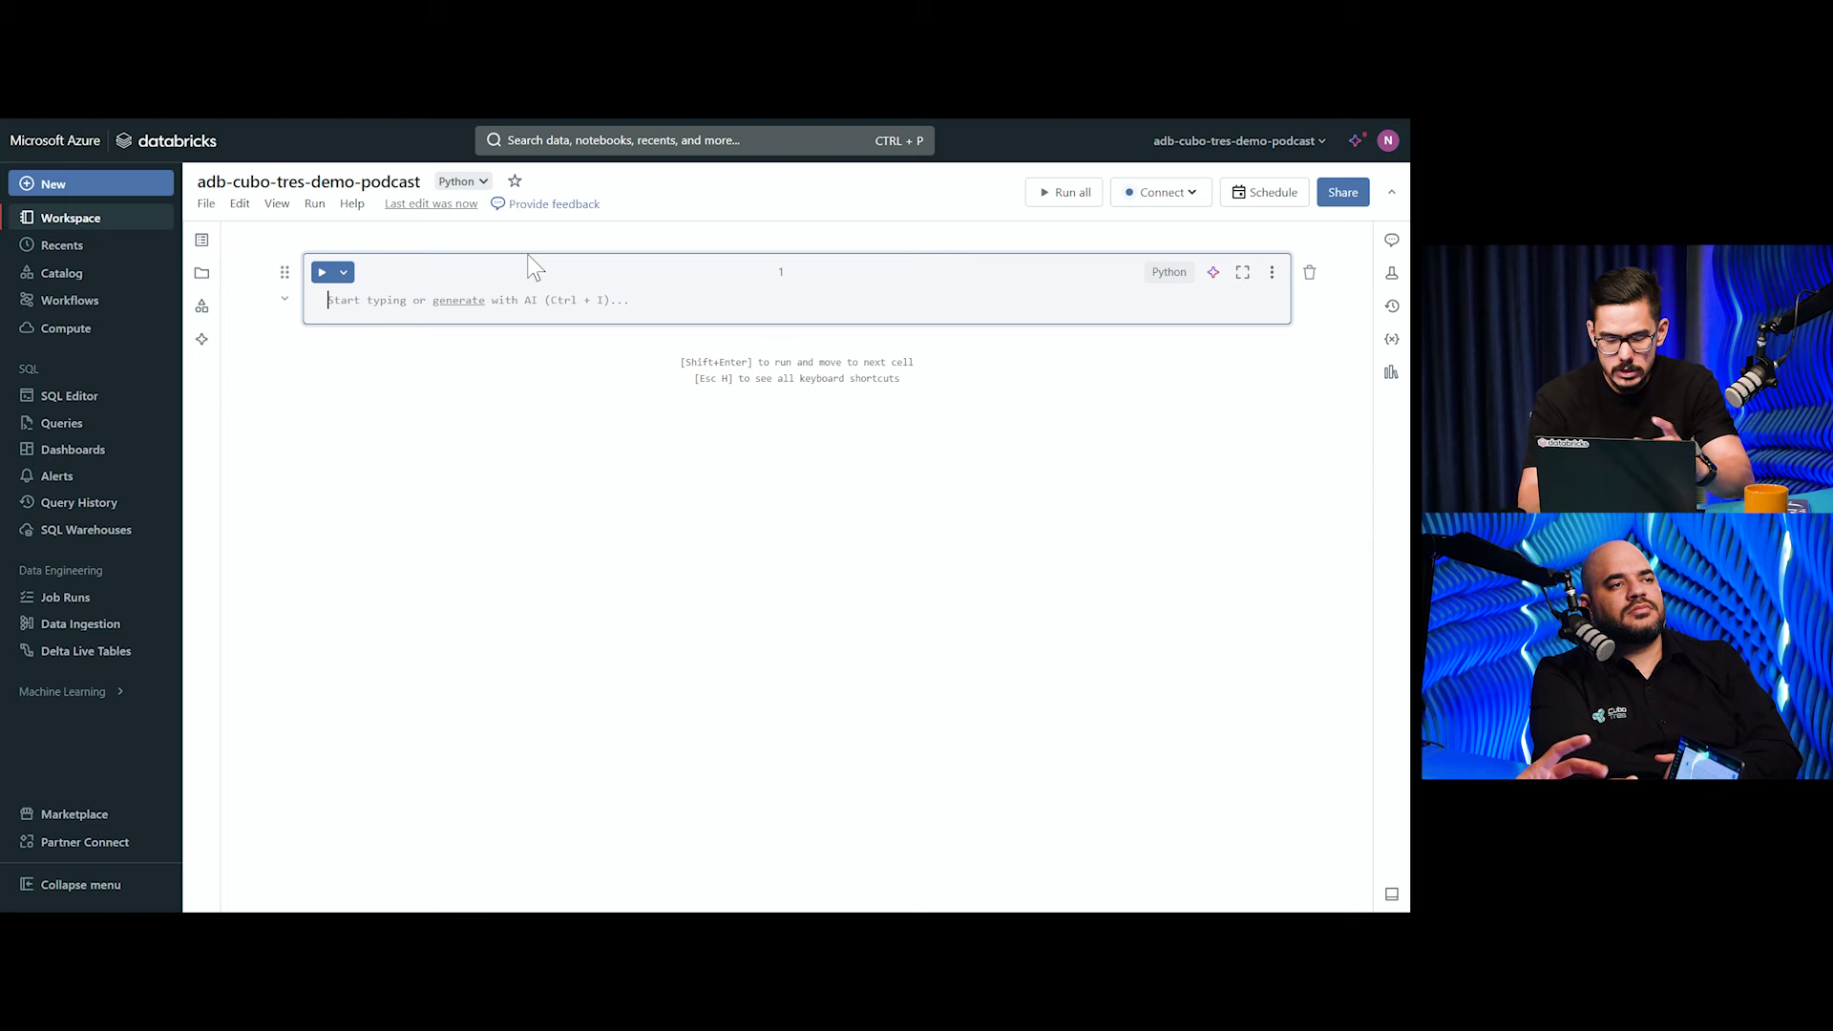
text(import pandas as pd)
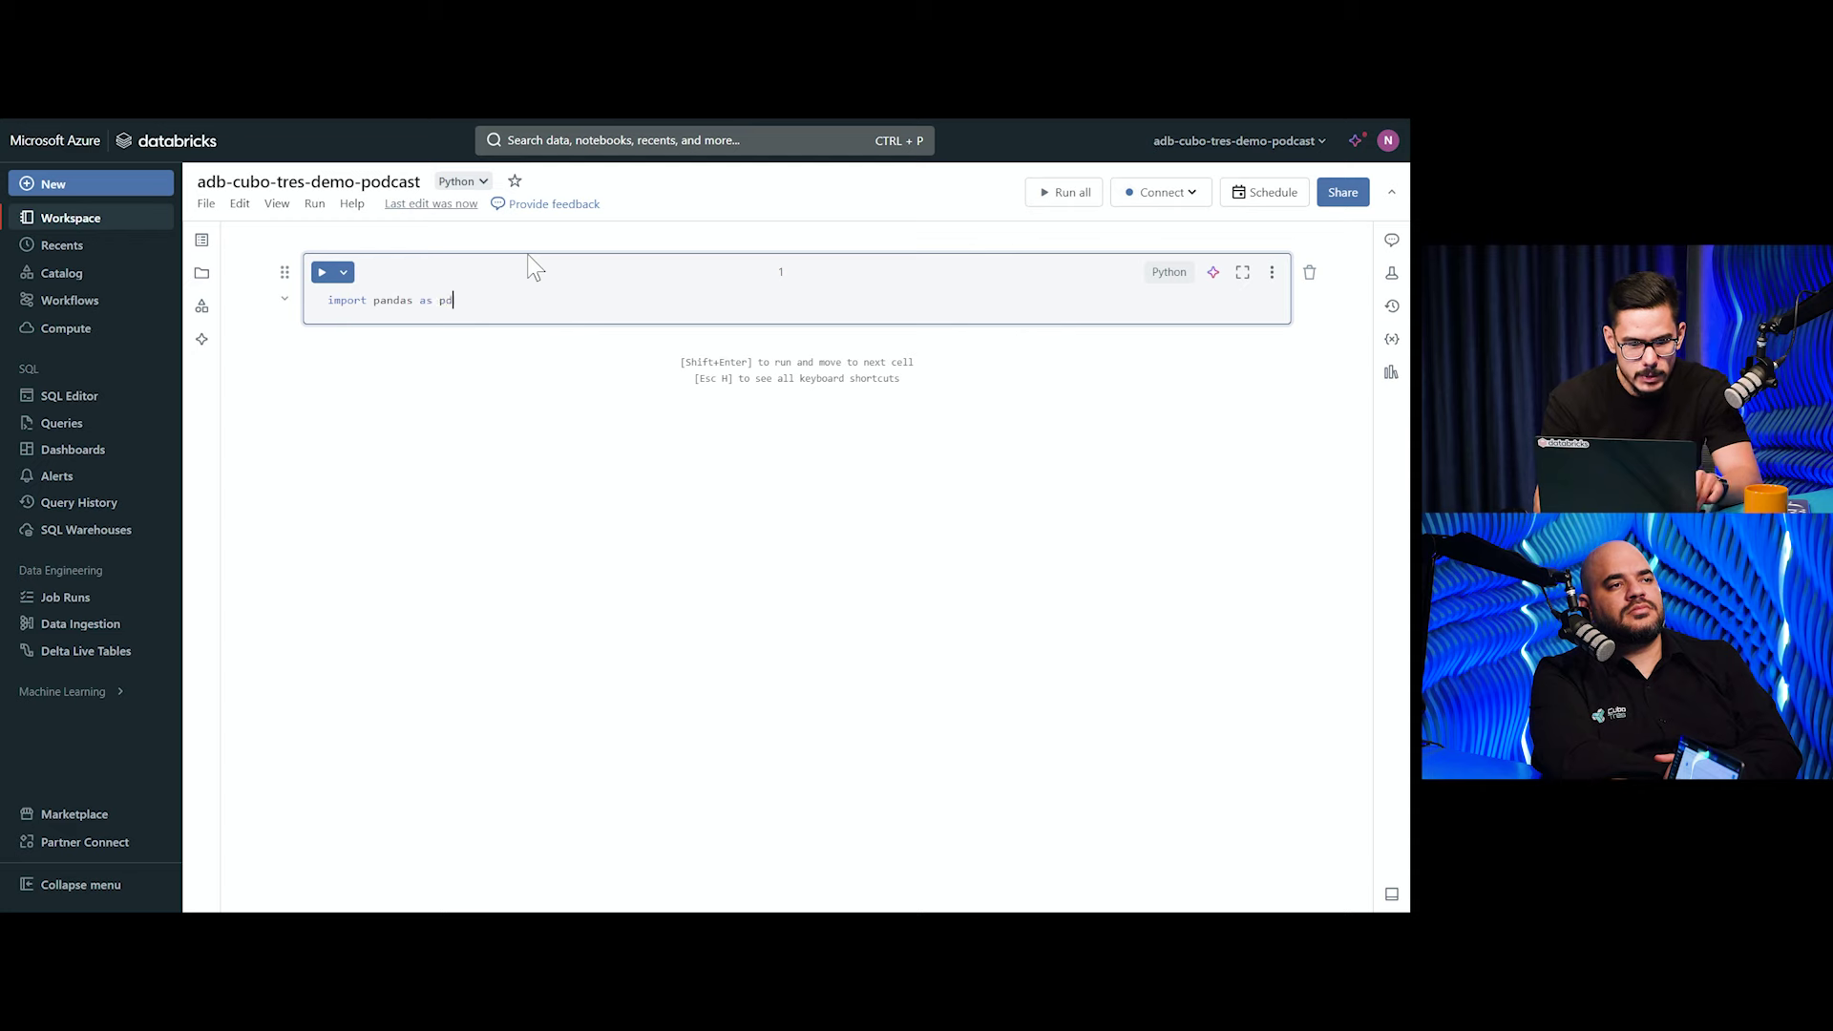
click(323, 273)
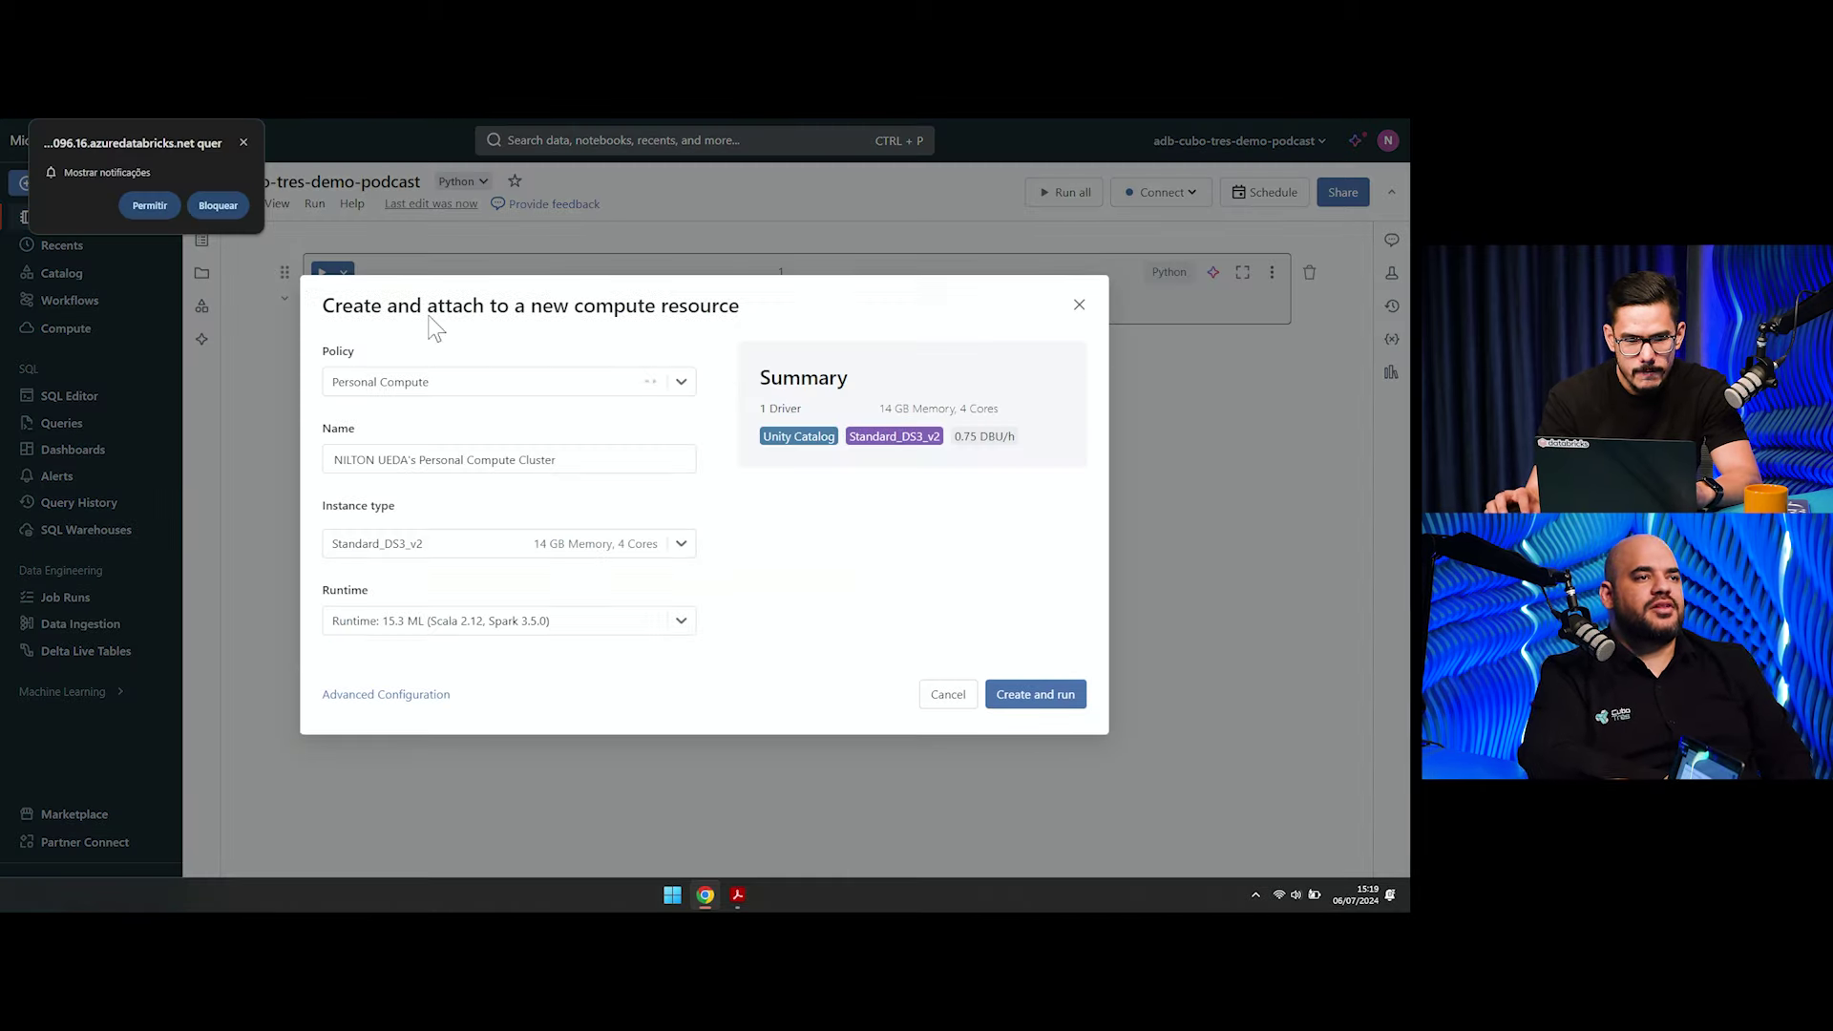
click(203, 207)
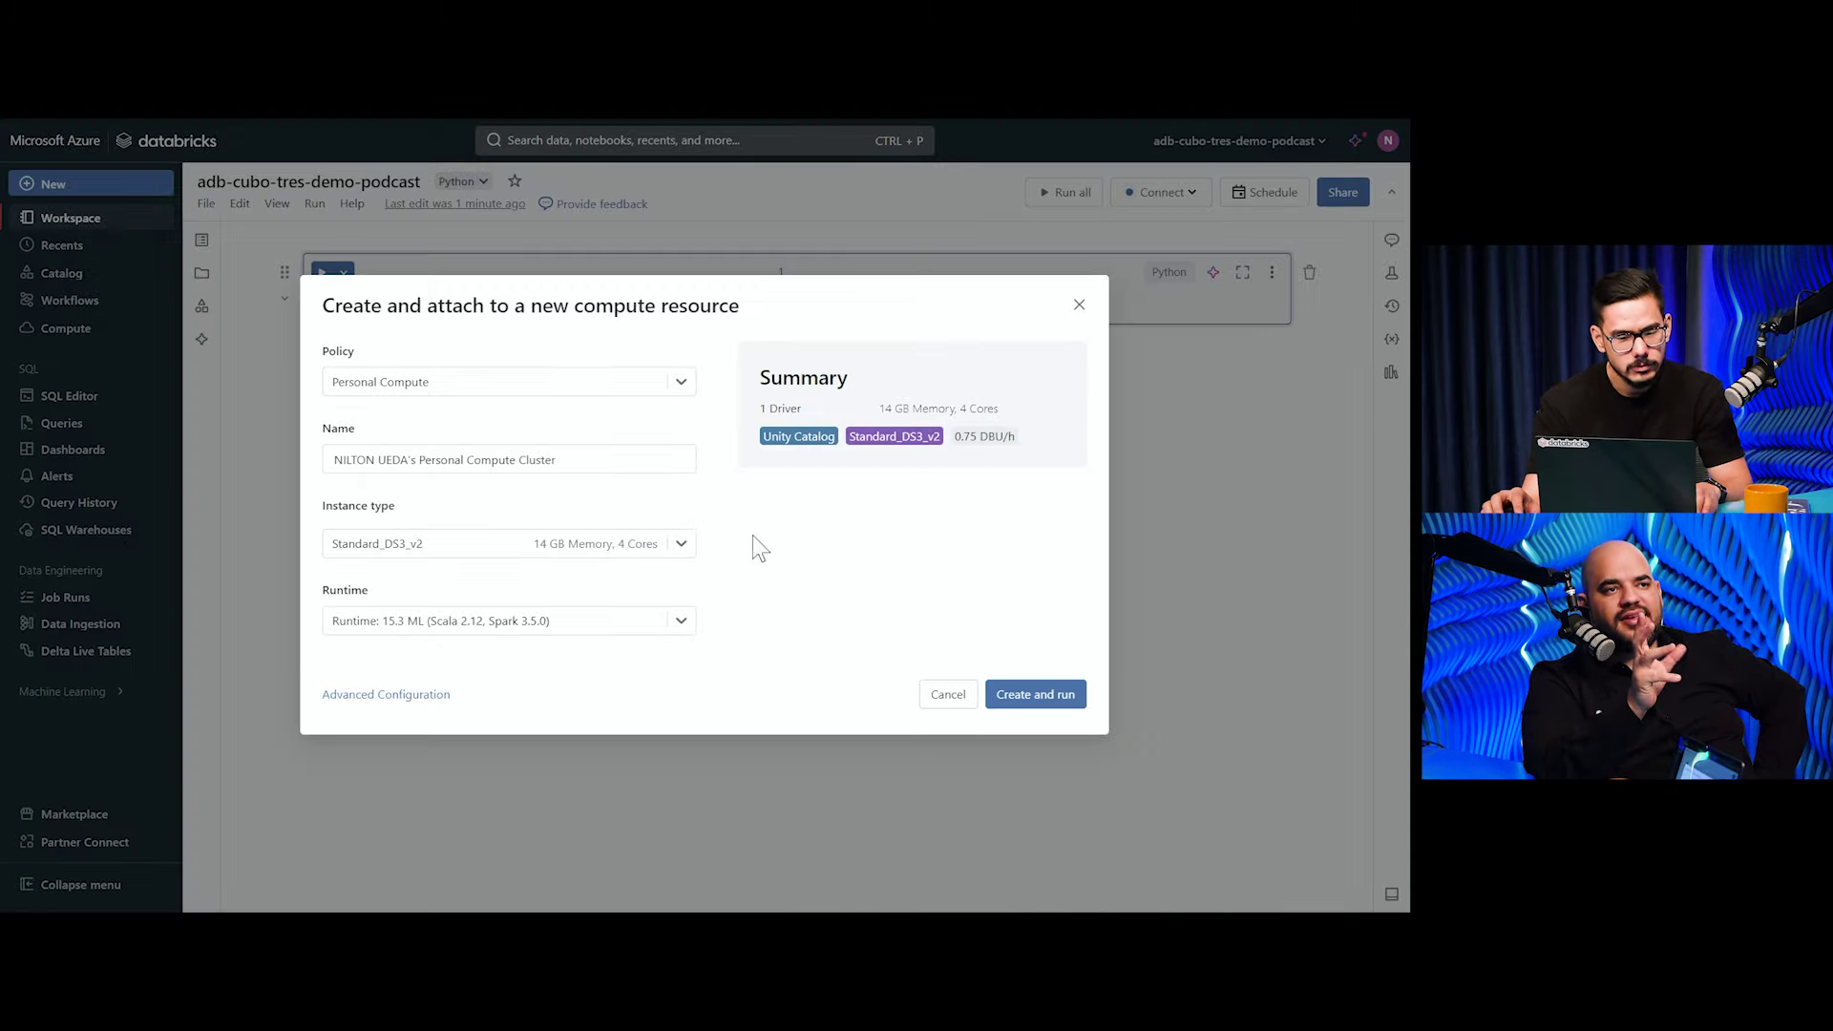
Review the instance types offered for the new compute resource and open its advanced configuration
click(684, 554)
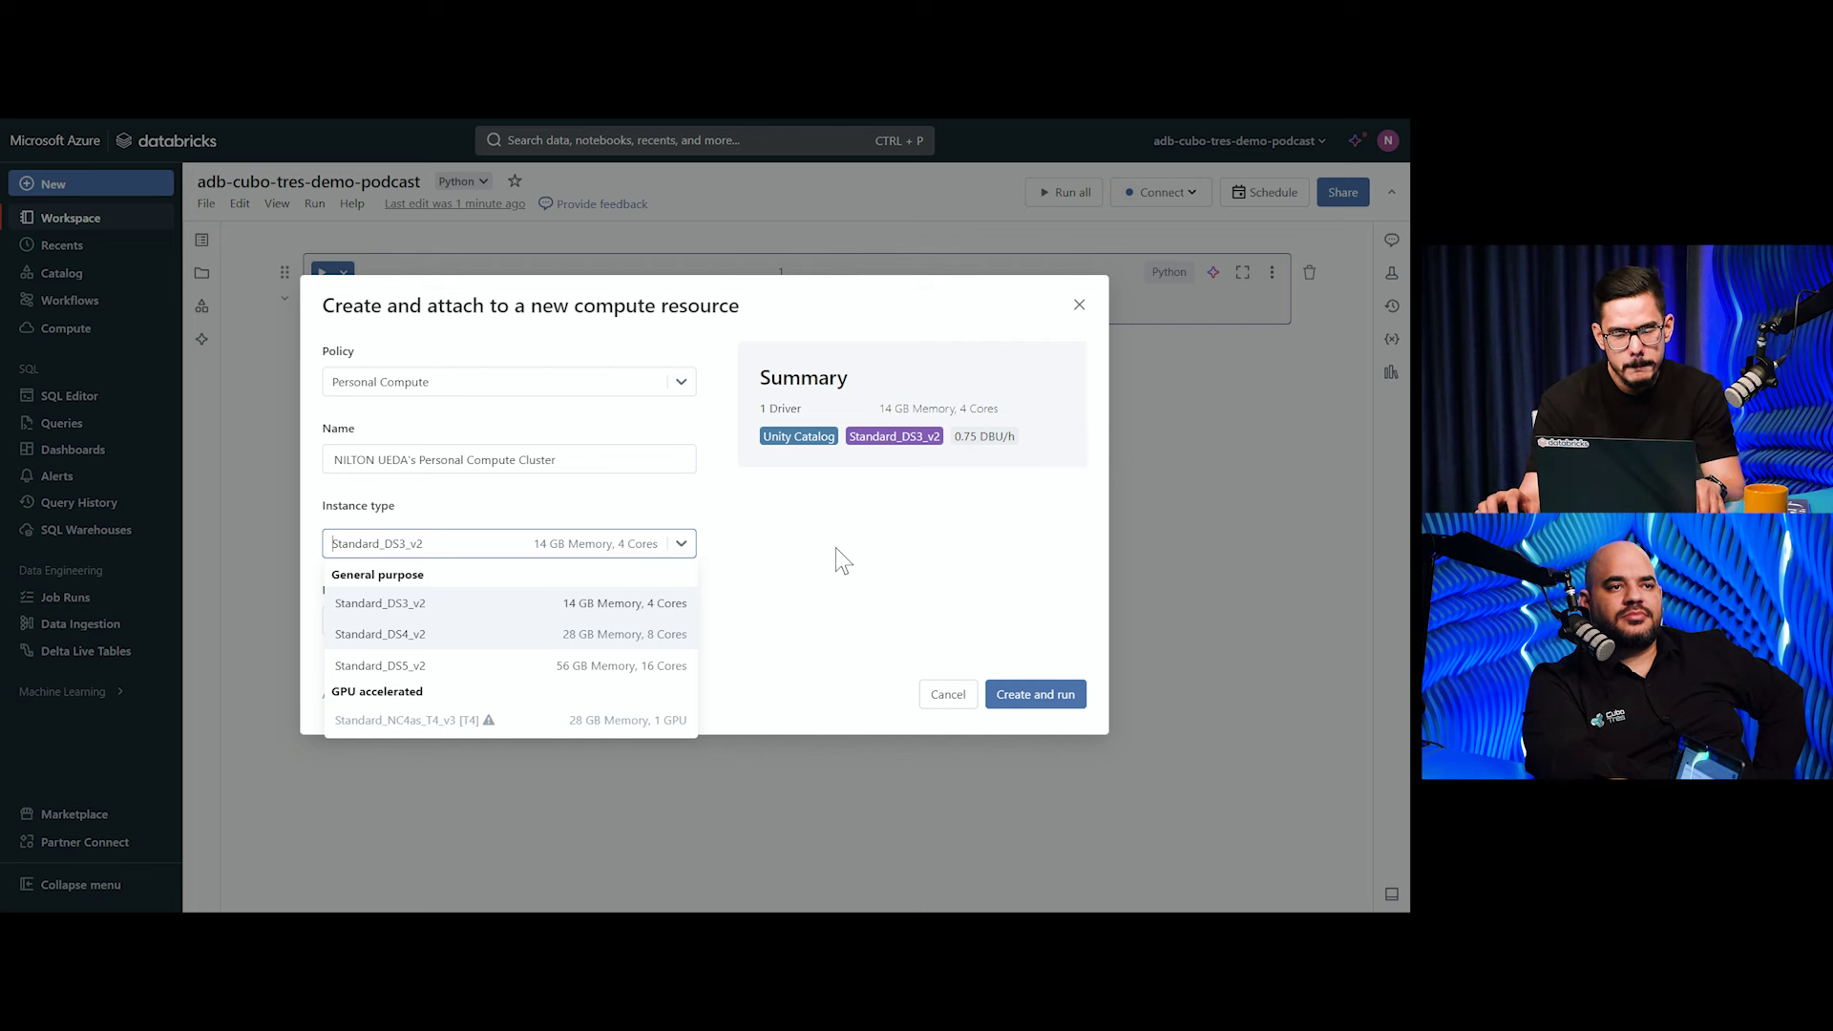
click(959, 551)
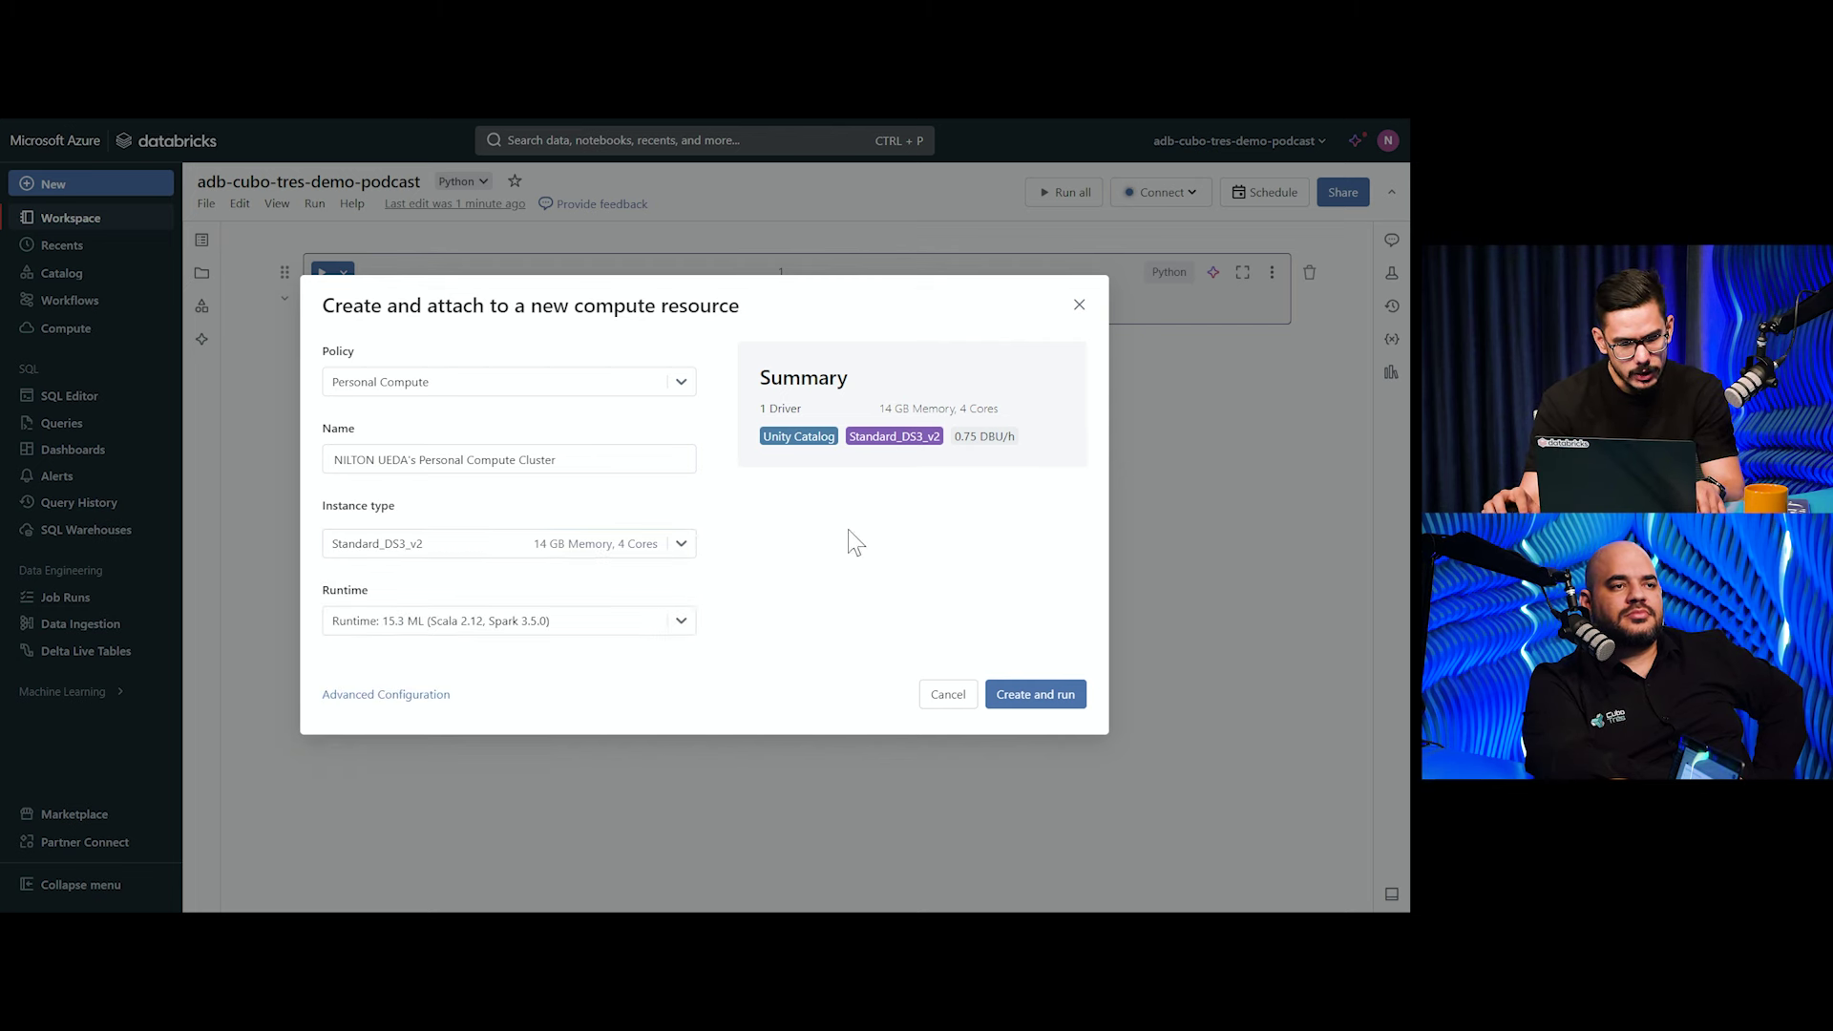
click(374, 514)
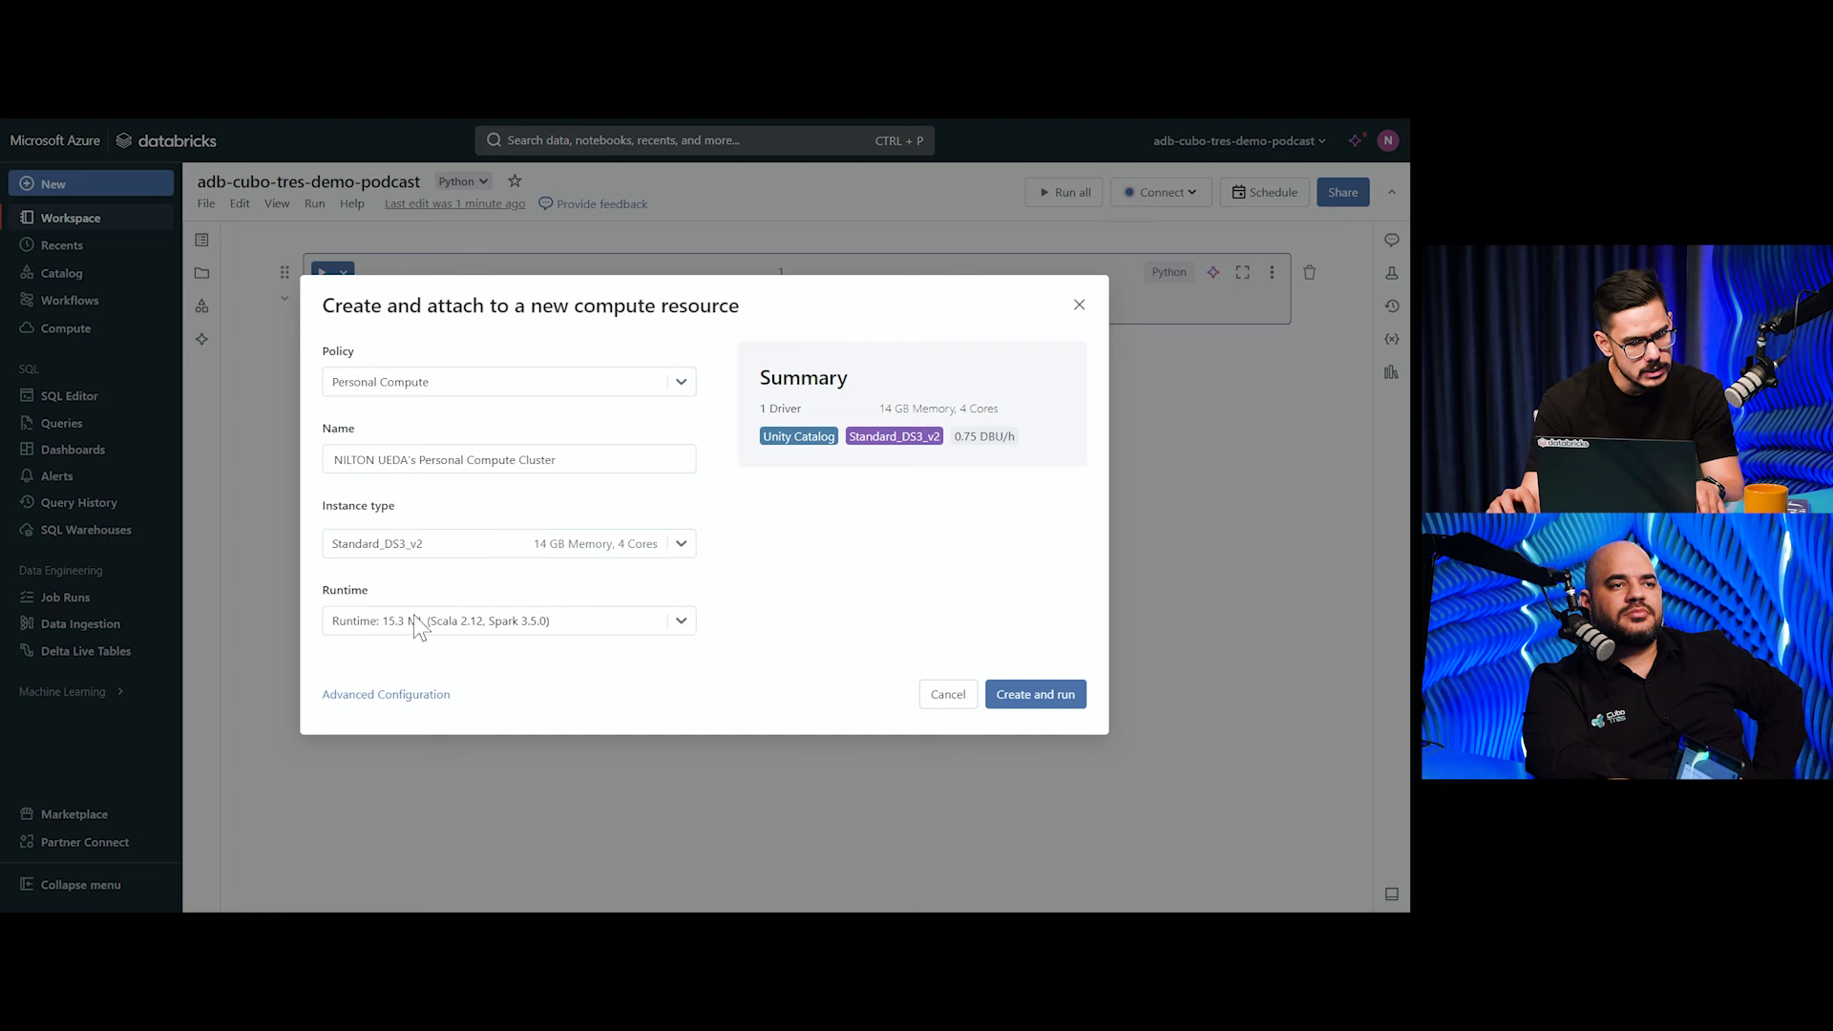
click(409, 695)
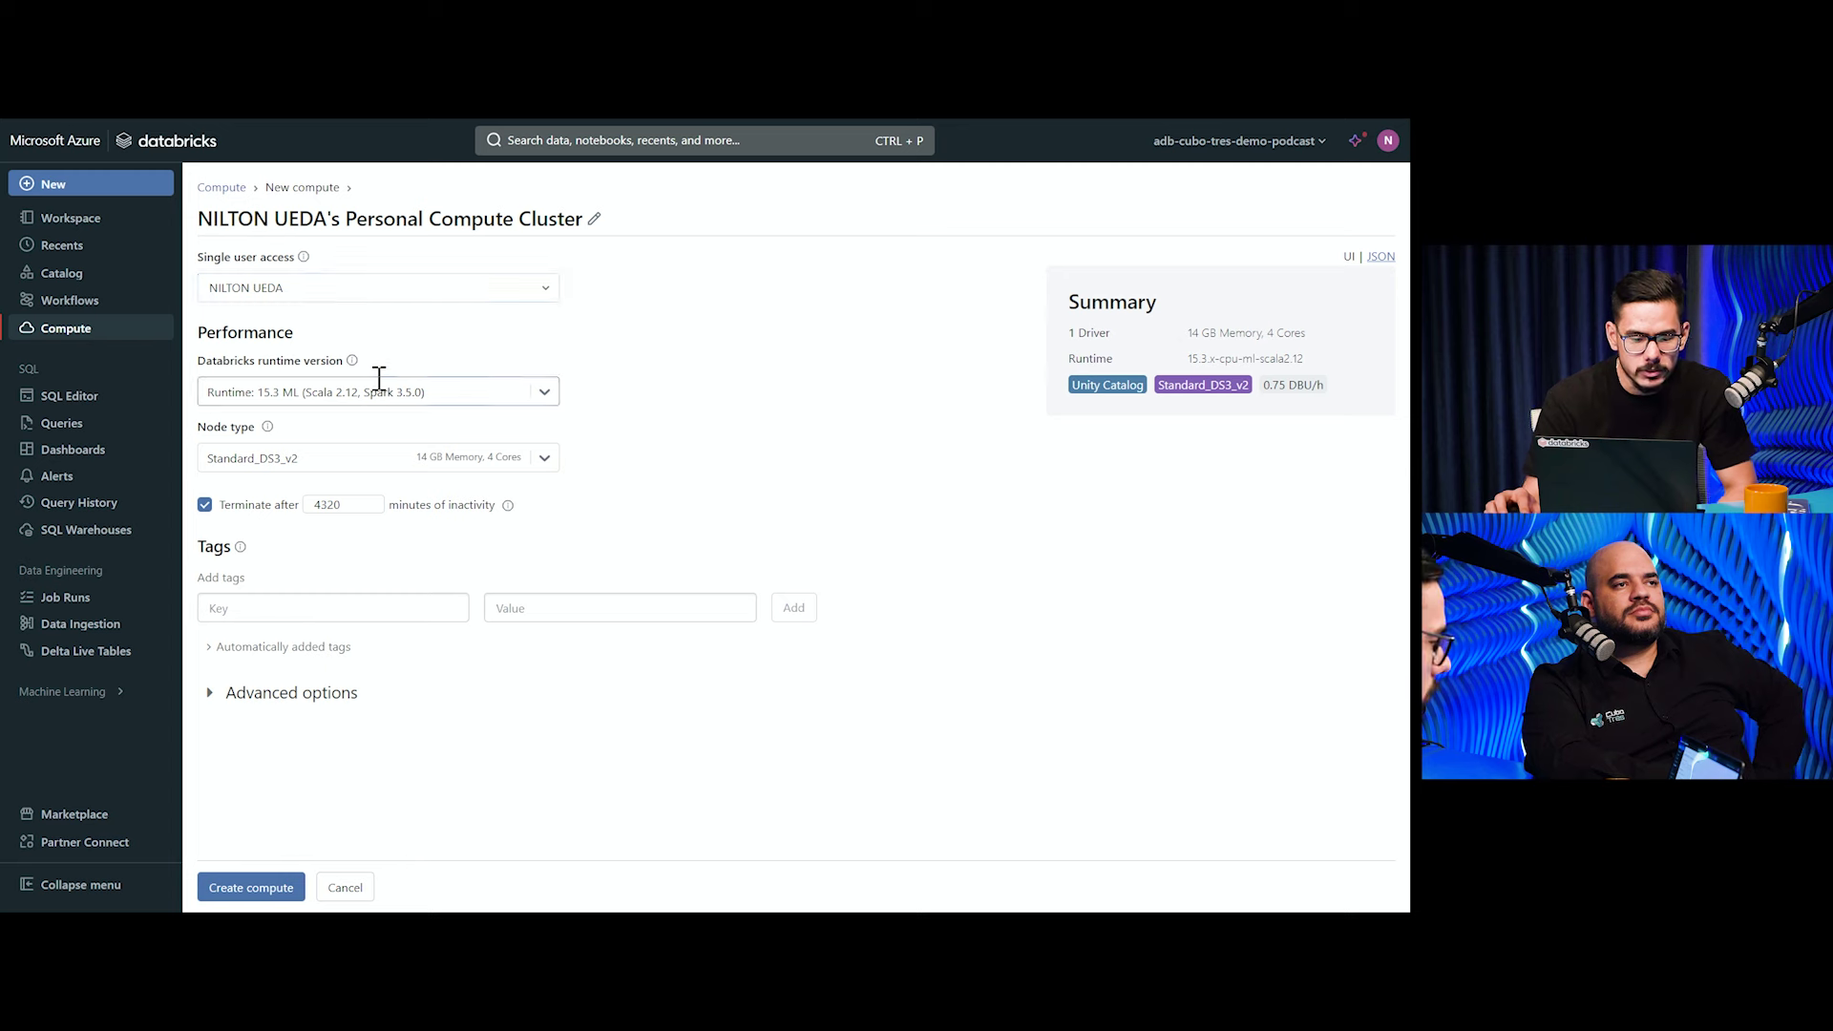
Compare the Standard and ML Databricks runtime versions offered for the compute resource without choosing one
click(517, 384)
scroll(456, 611, down, 3)
scroll(433, 621, up, 3)
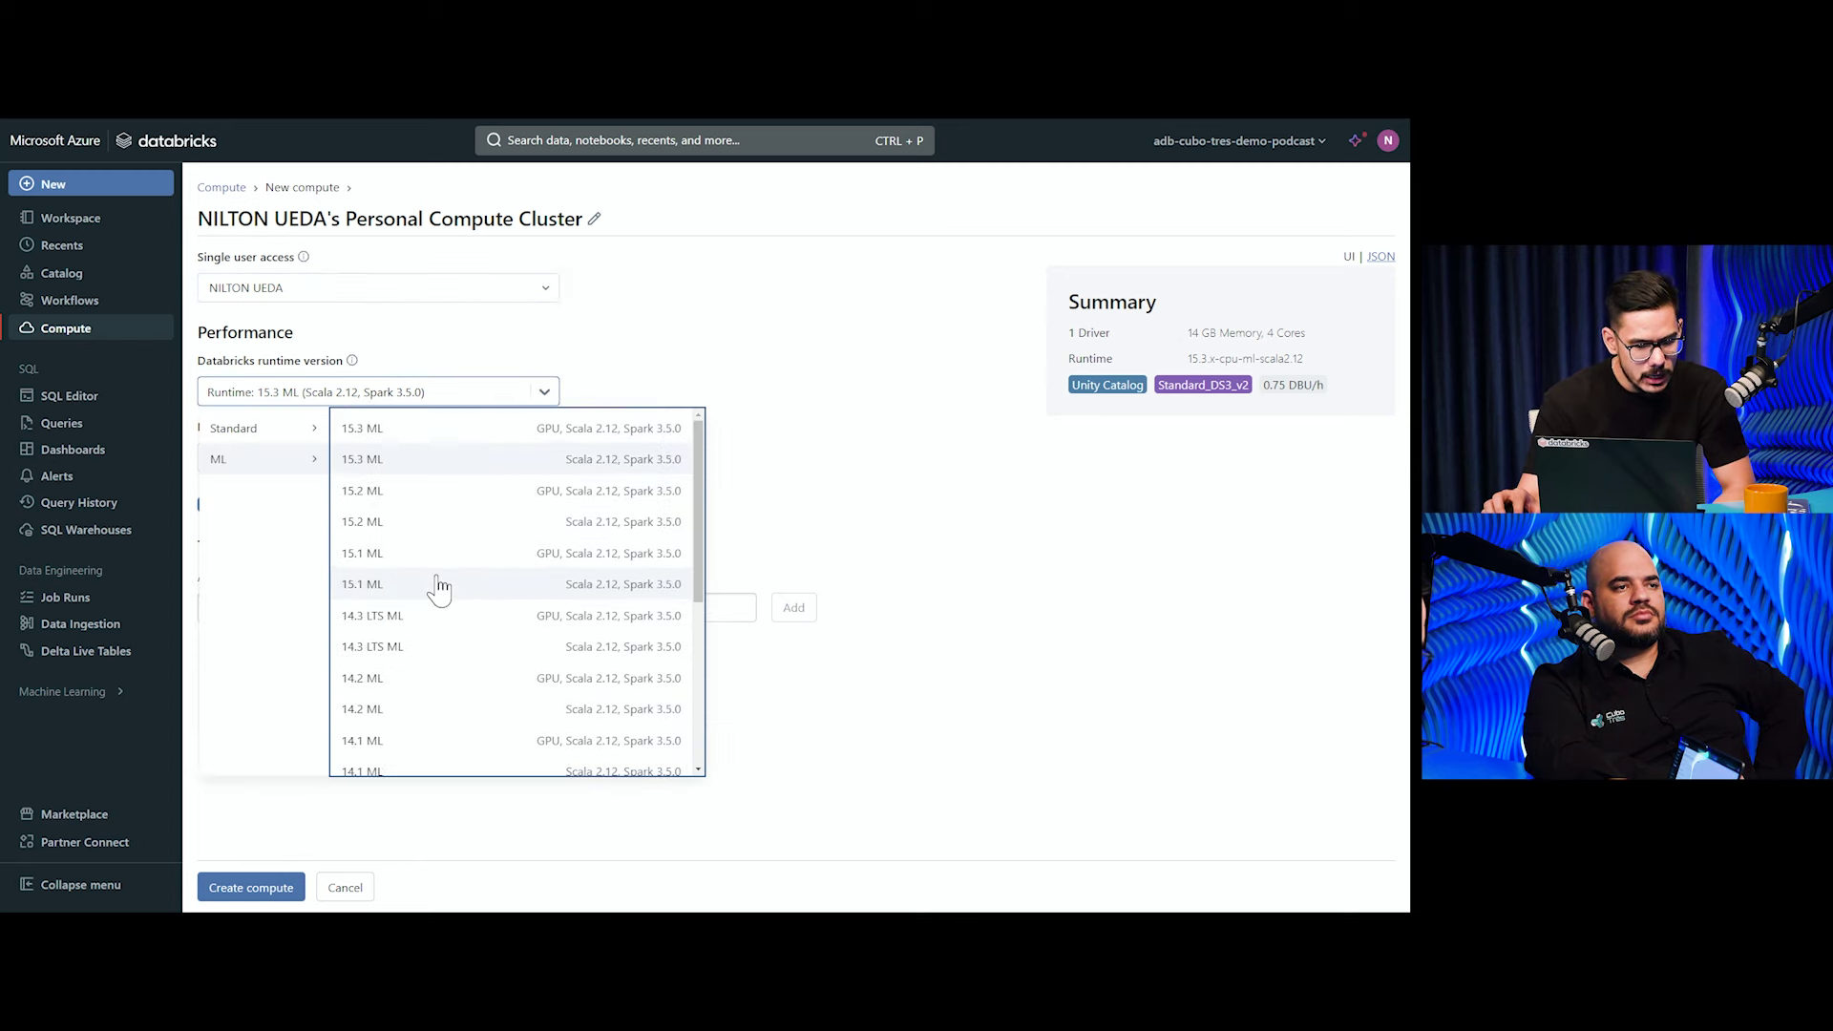
click(269, 437)
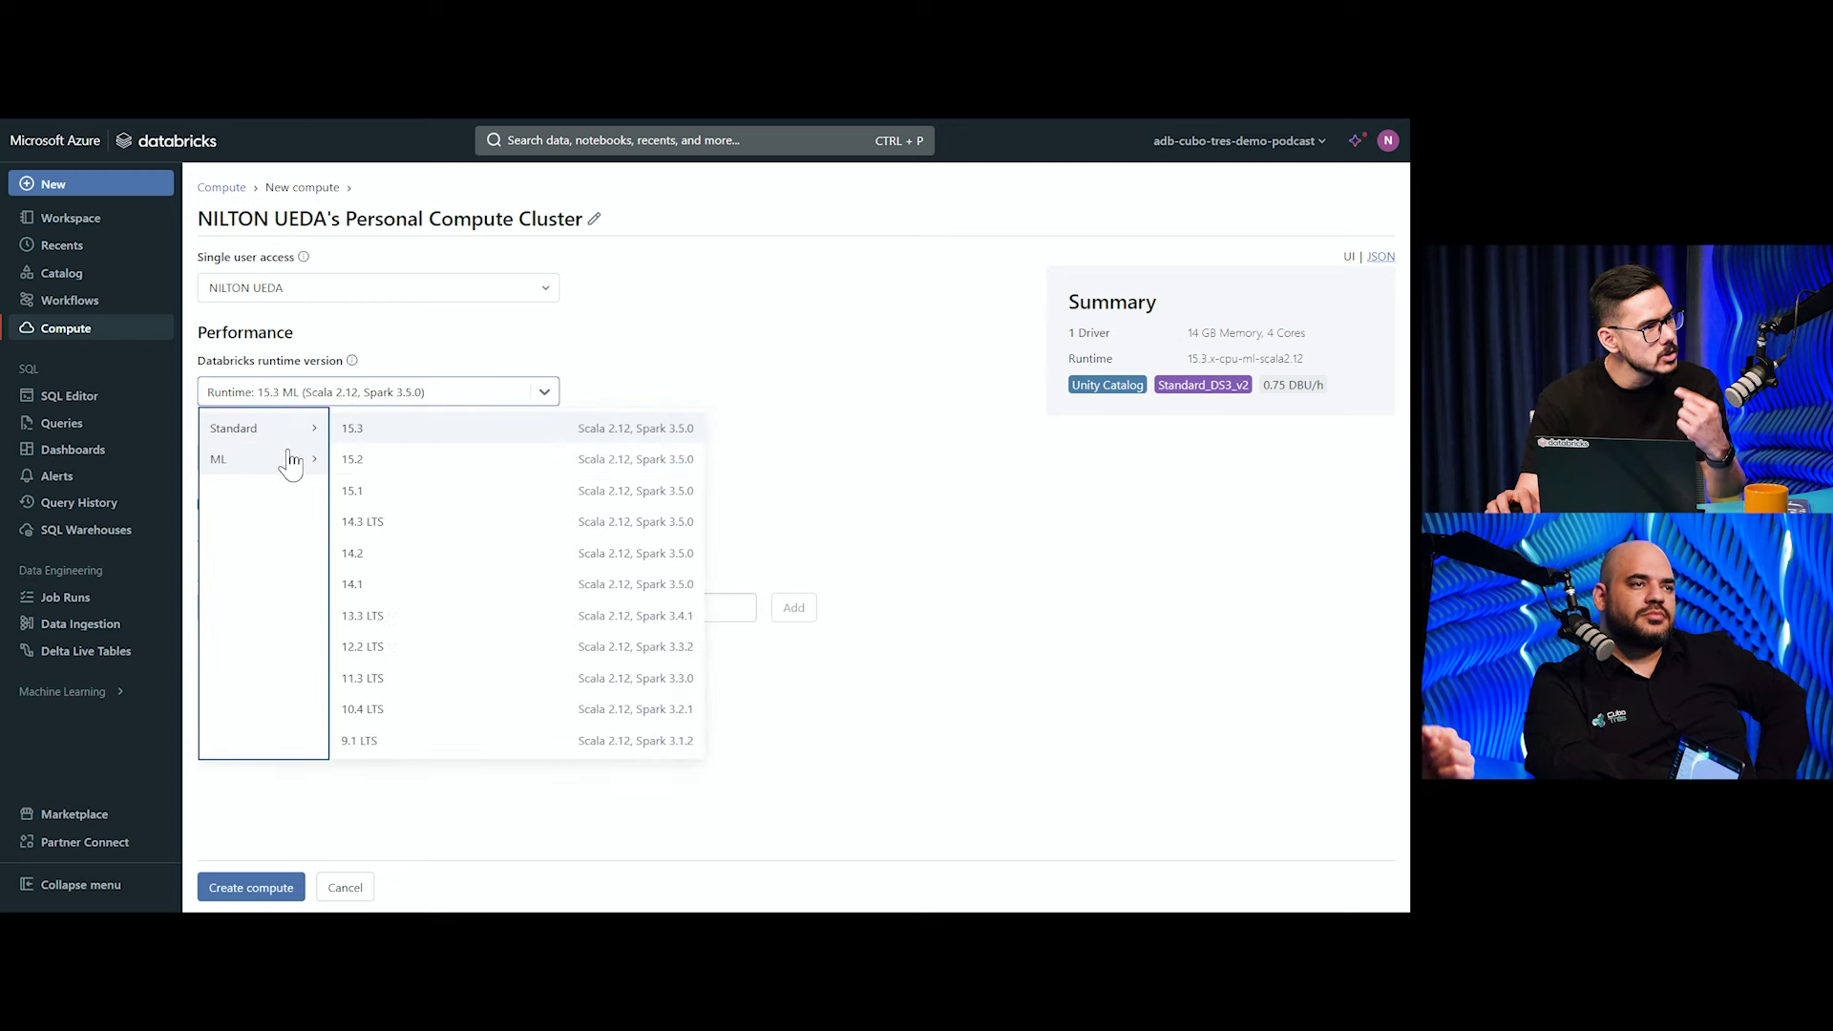
click(283, 470)
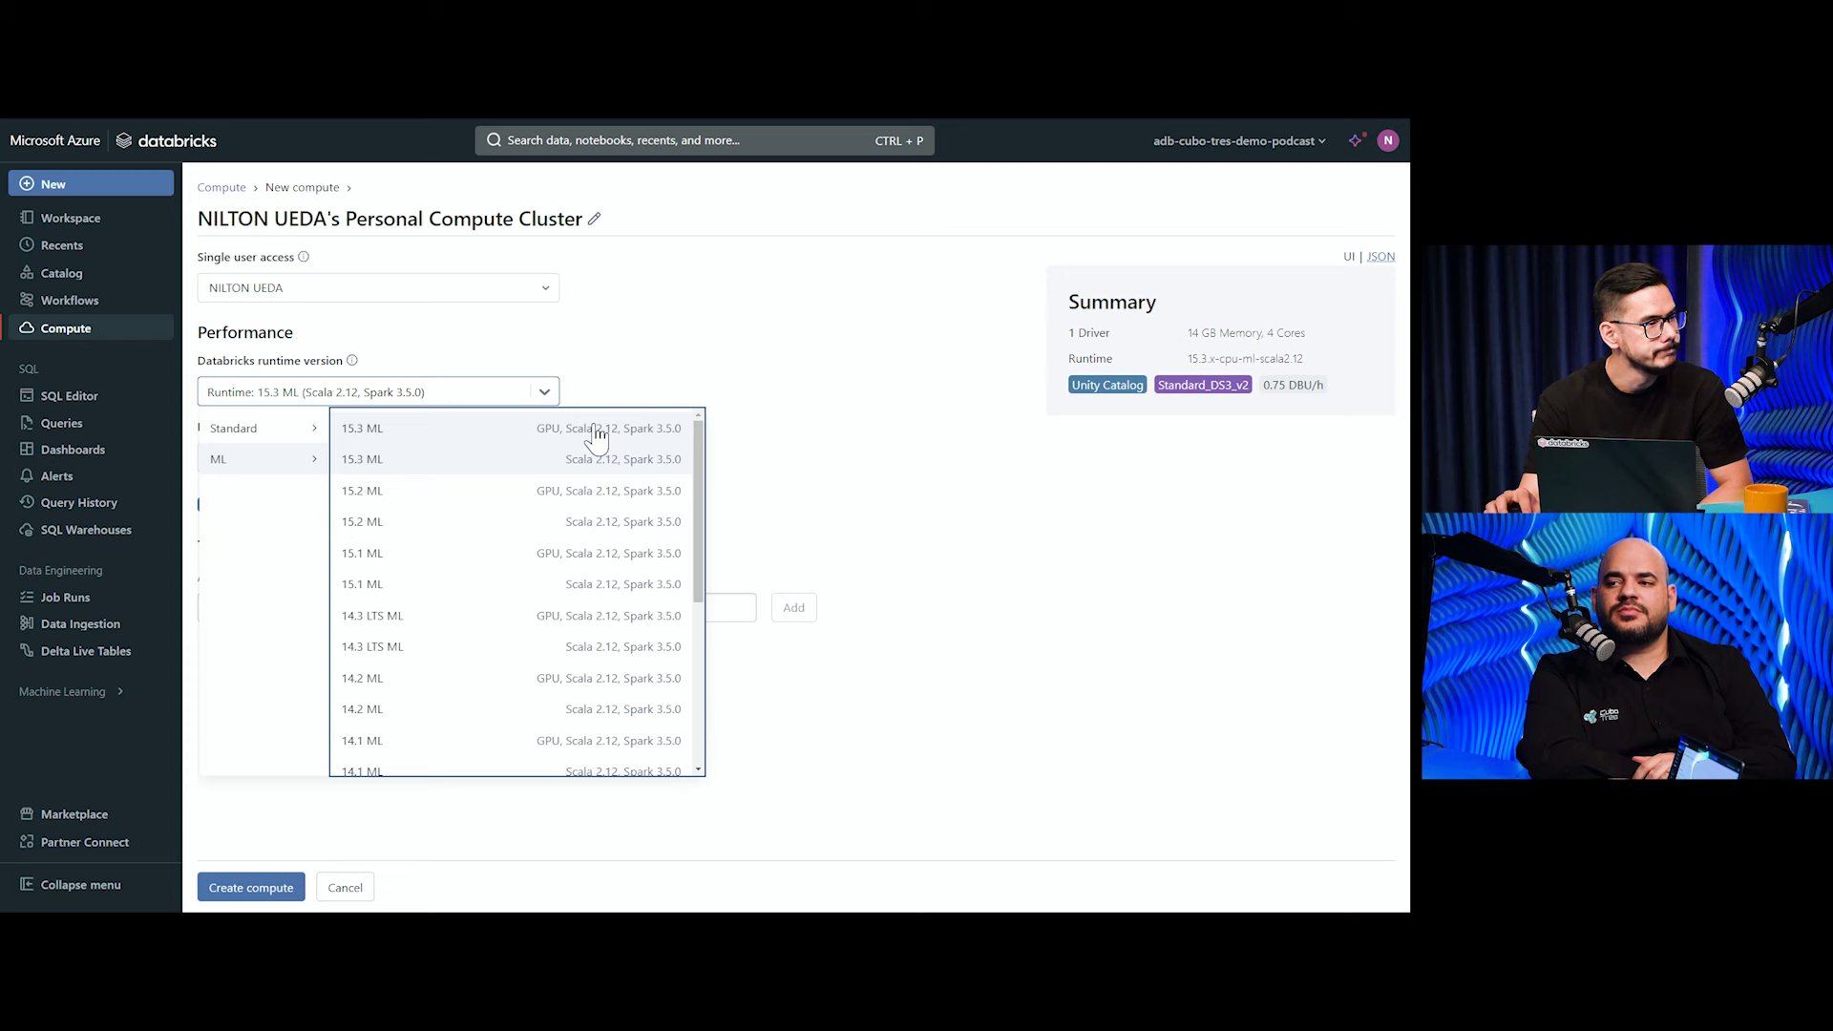
click(274, 431)
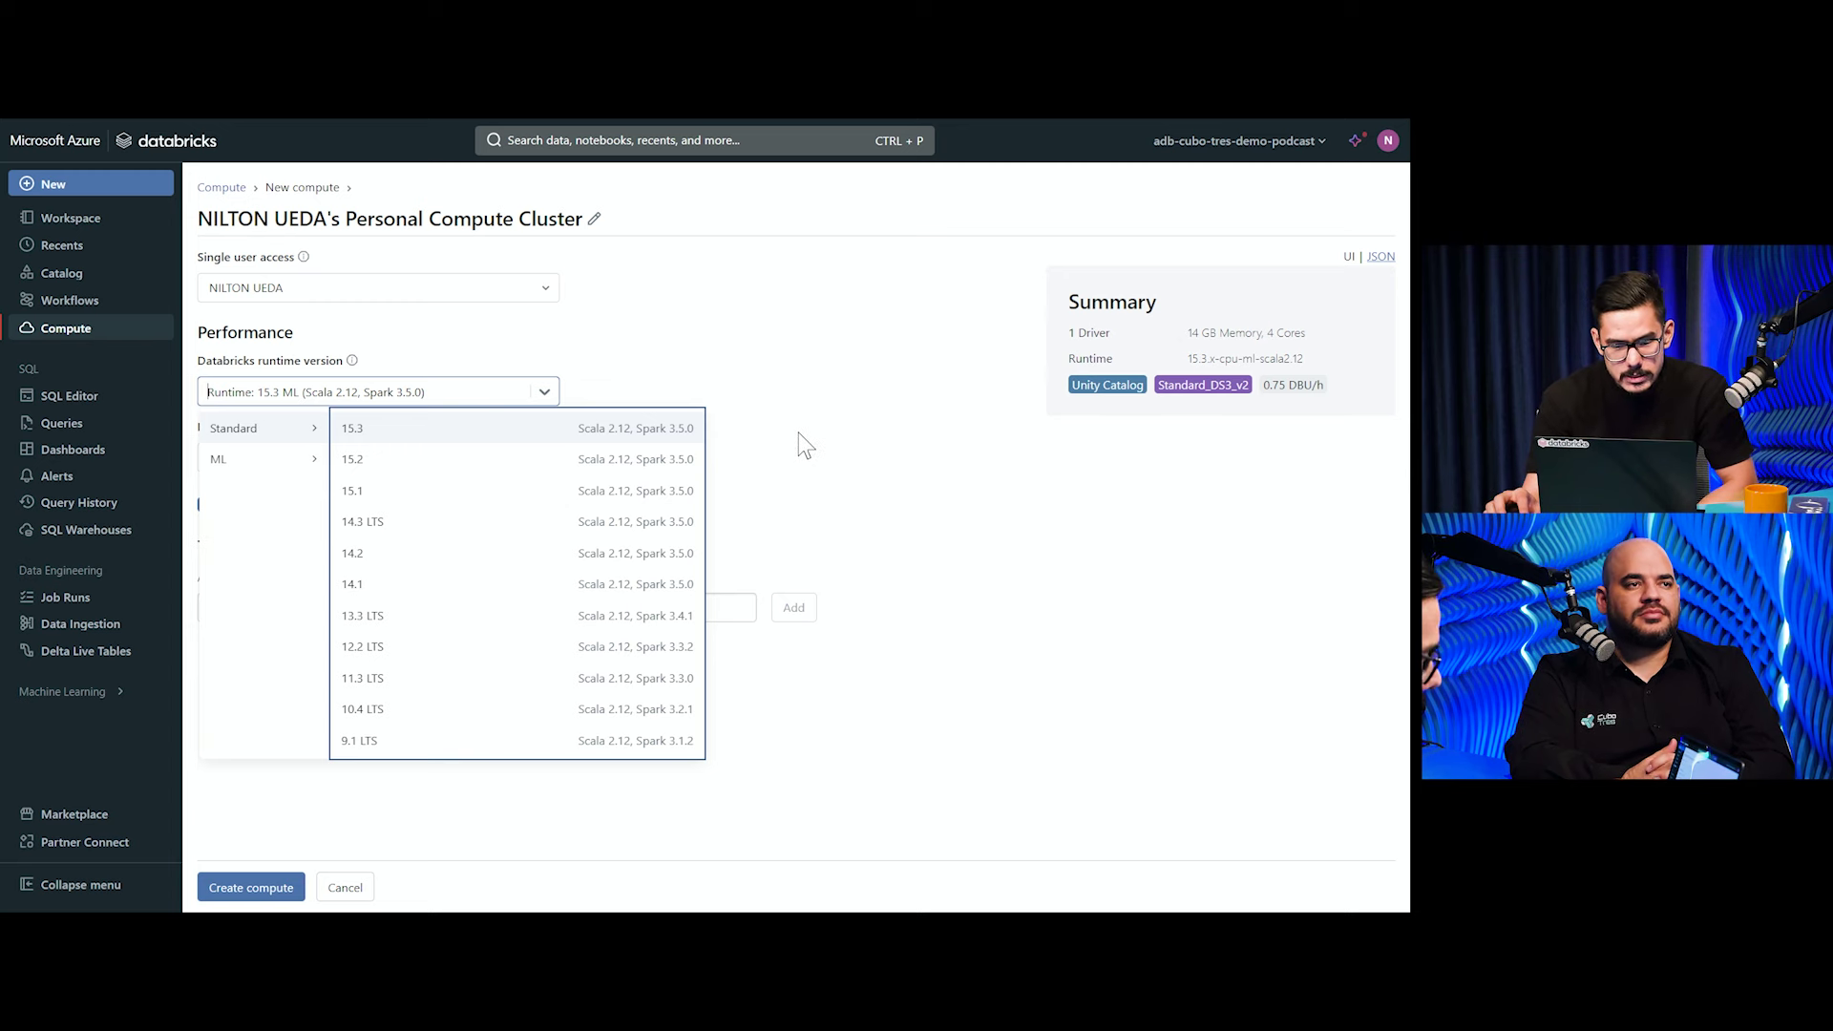
click(829, 456)
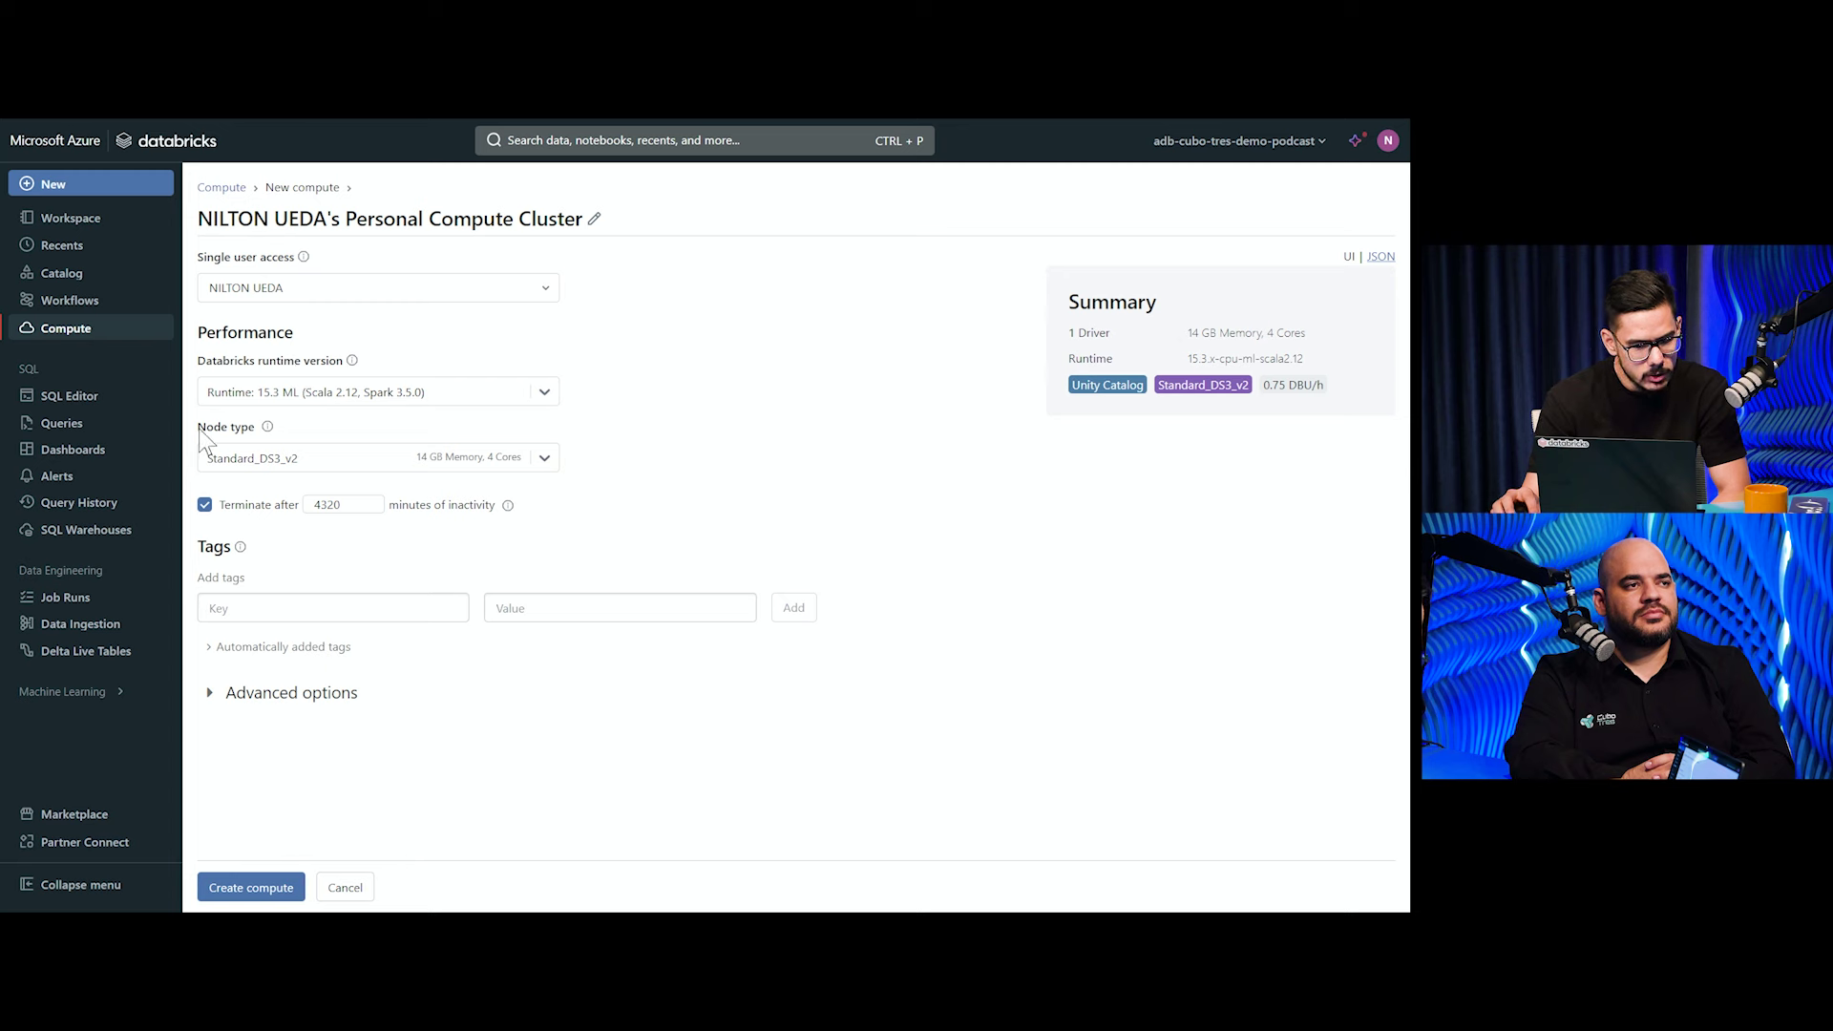
Set the compute's node type to Standard_DS5_v2 and its Databricks runtime version to Standard 15.3 (Scala 2.12, Spark 3.5.0)
click(545, 459)
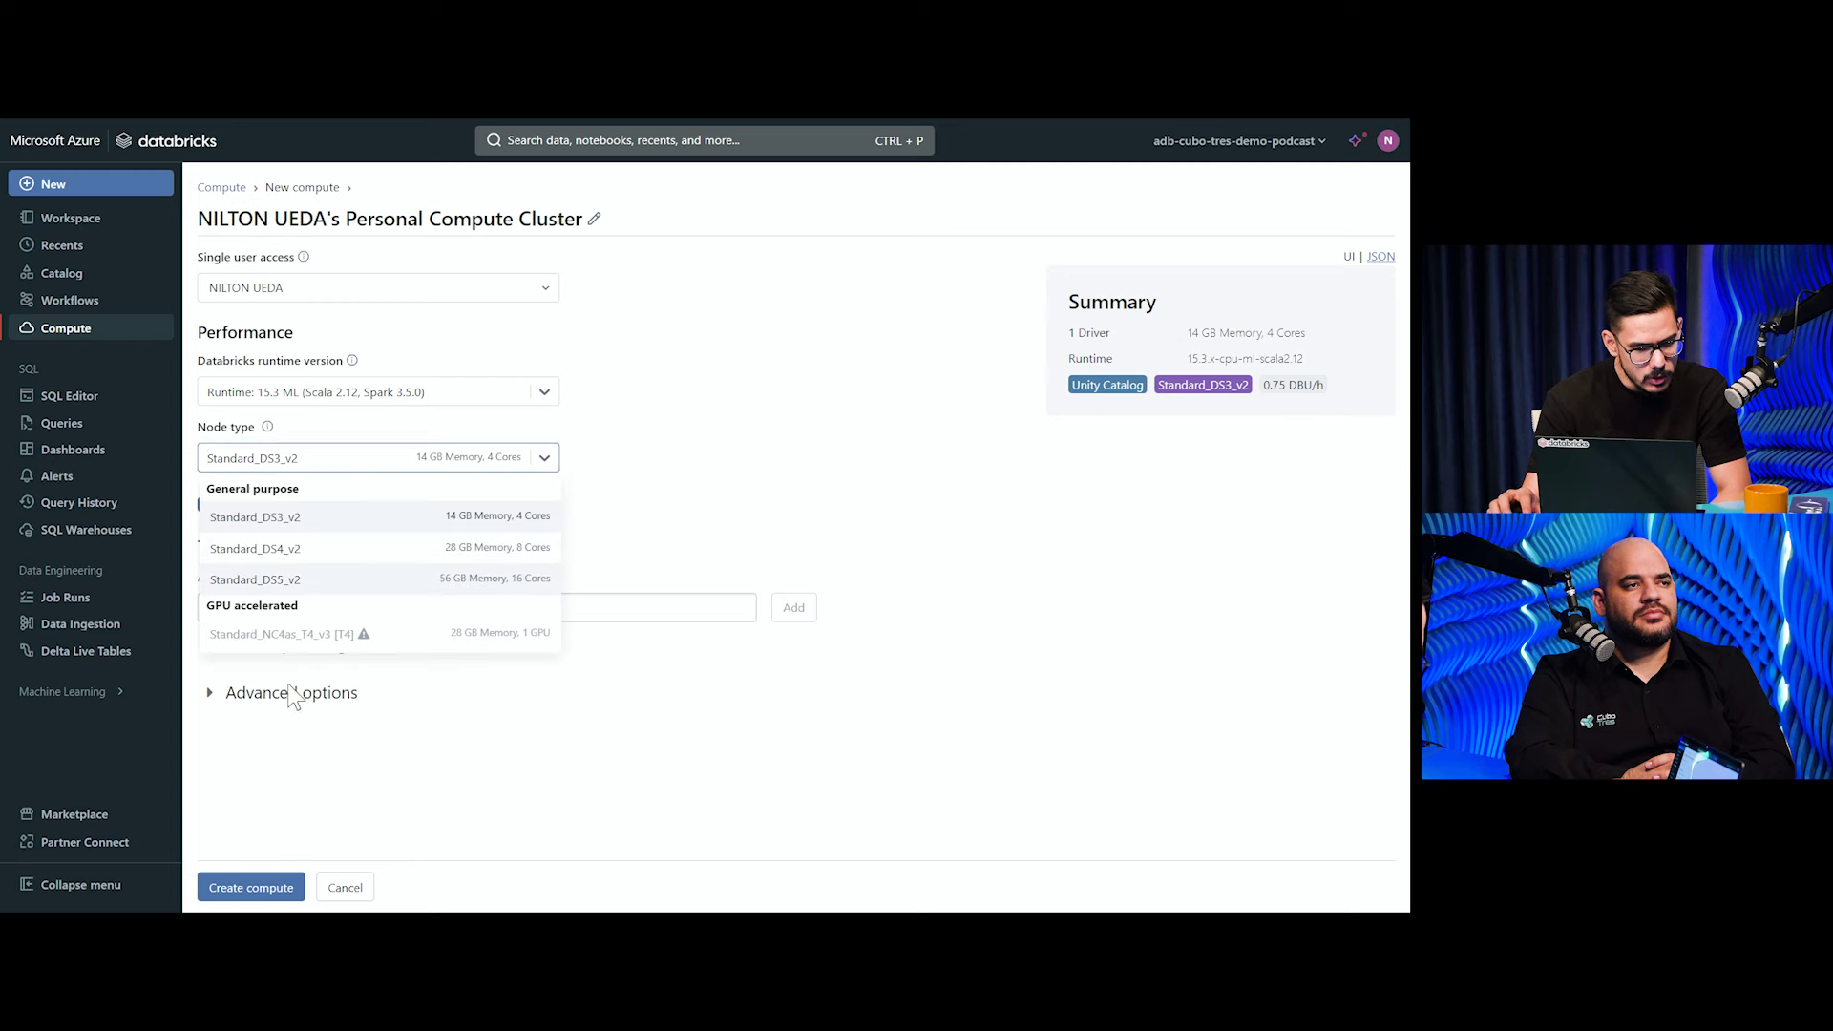
click(306, 548)
click(546, 461)
click(494, 582)
click(546, 461)
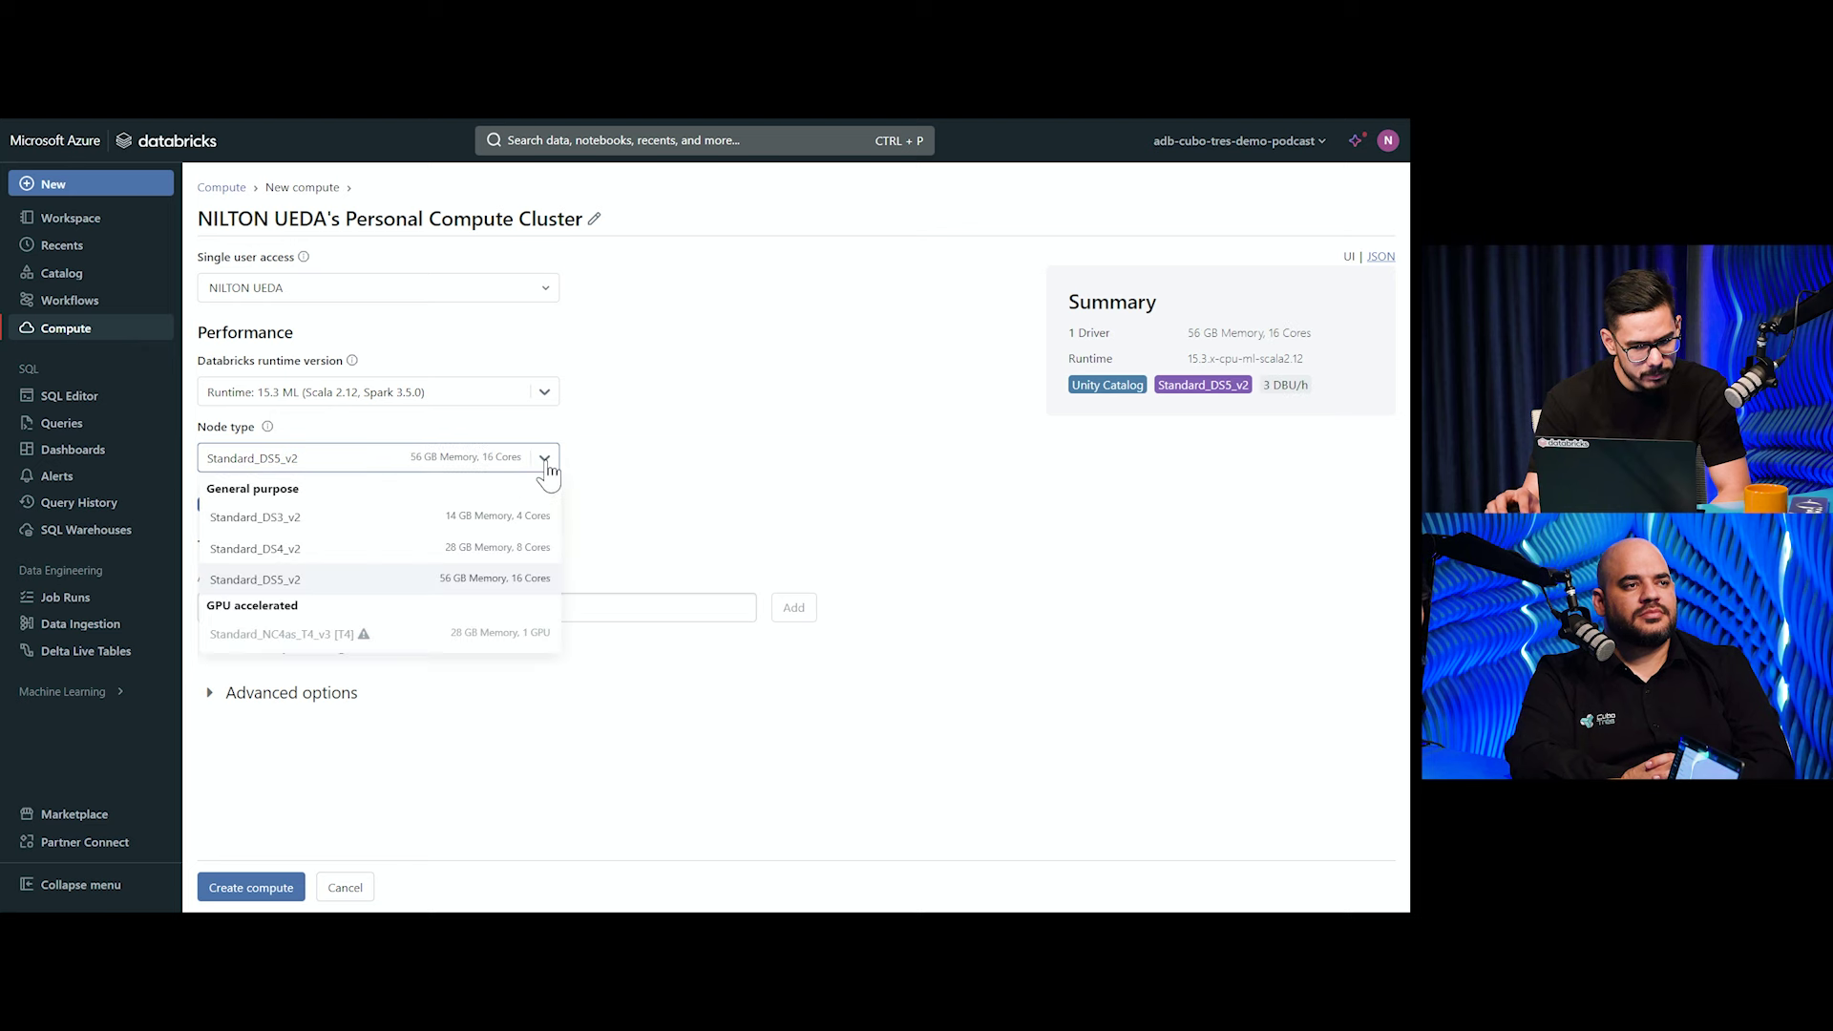
click(647, 458)
click(525, 391)
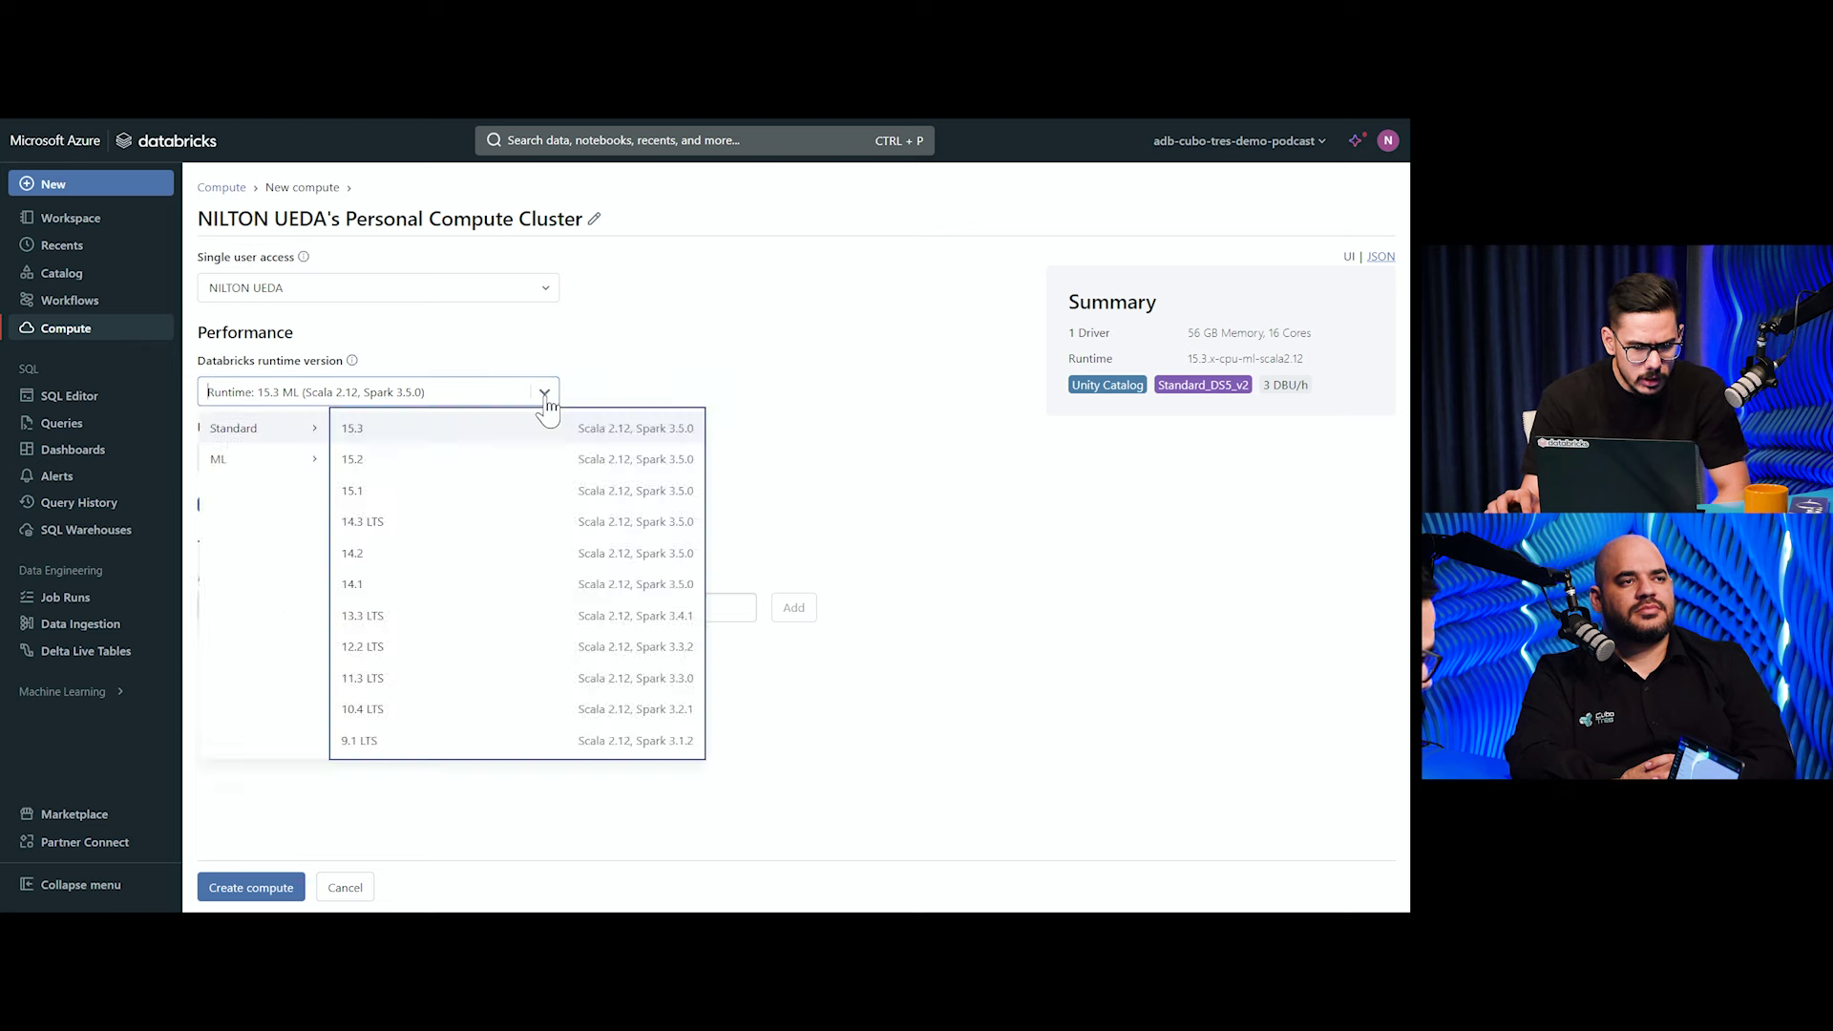
click(413, 430)
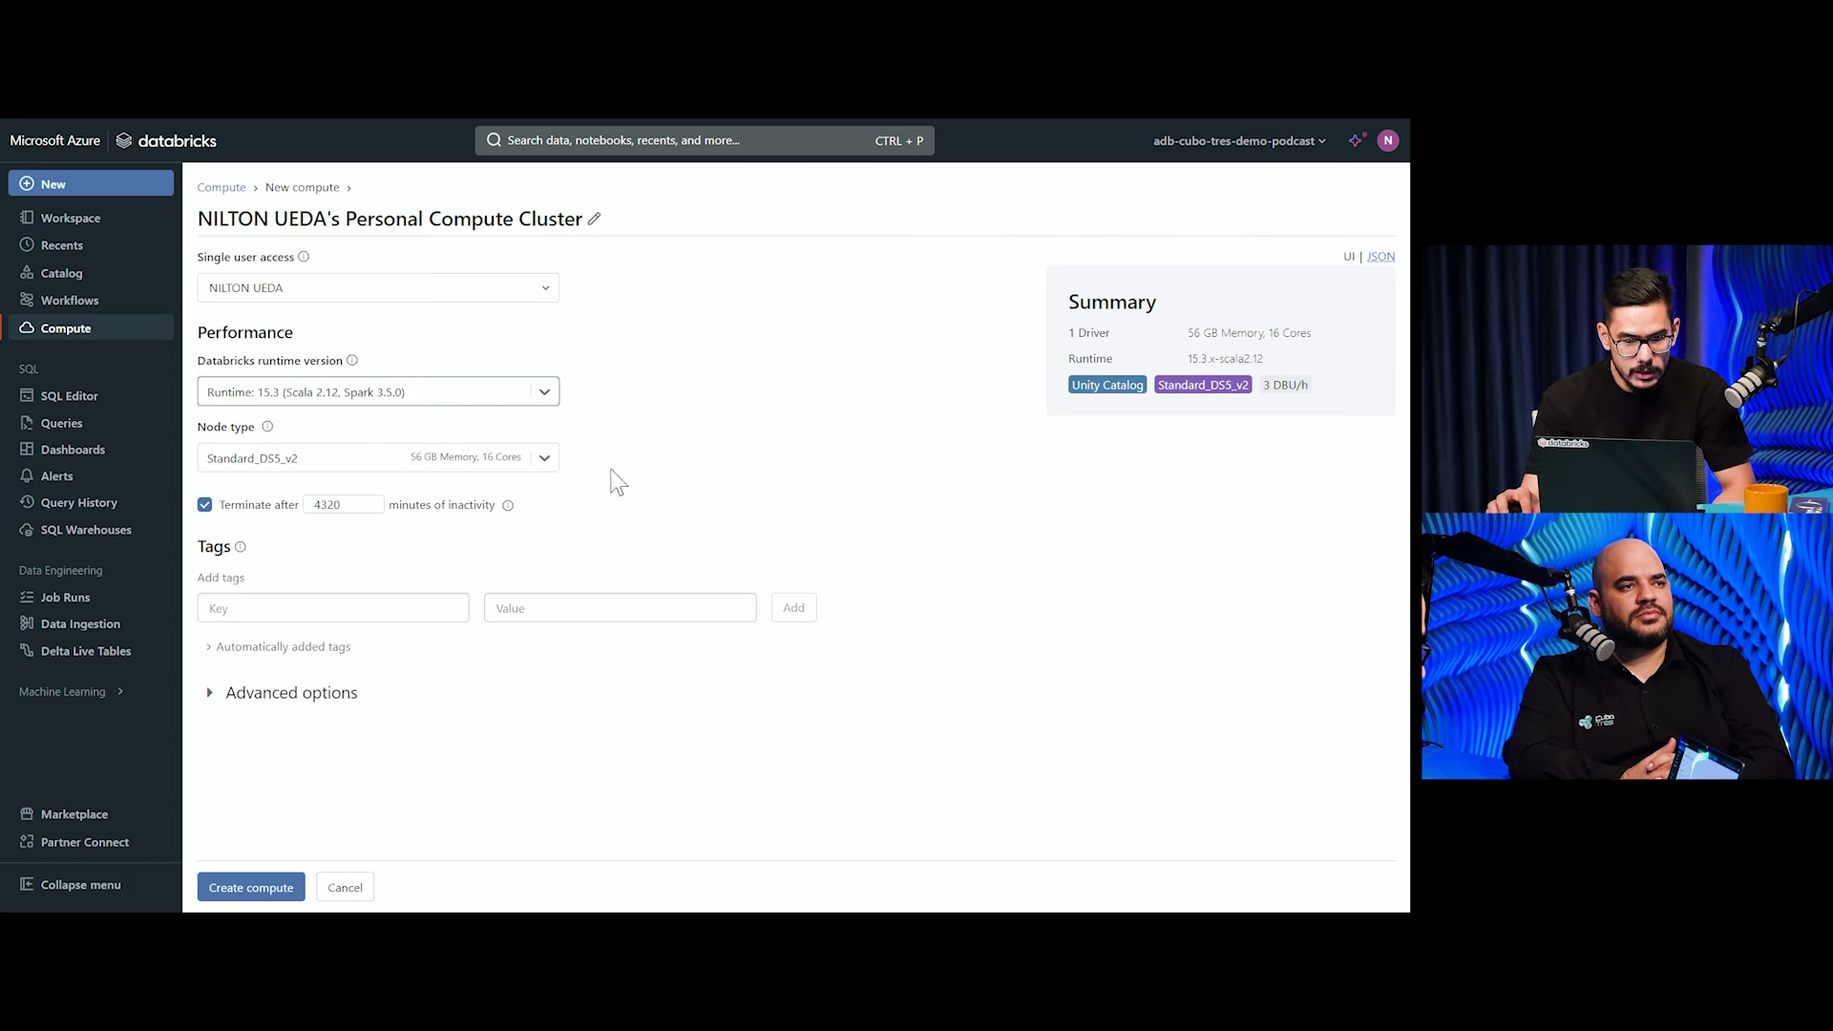
Compare the memory, cores and DBU rate of node types Standard_DS3_v2, Standard_DS4_v2 and Standard_DS5_v2 in the compute summary
click(540, 460)
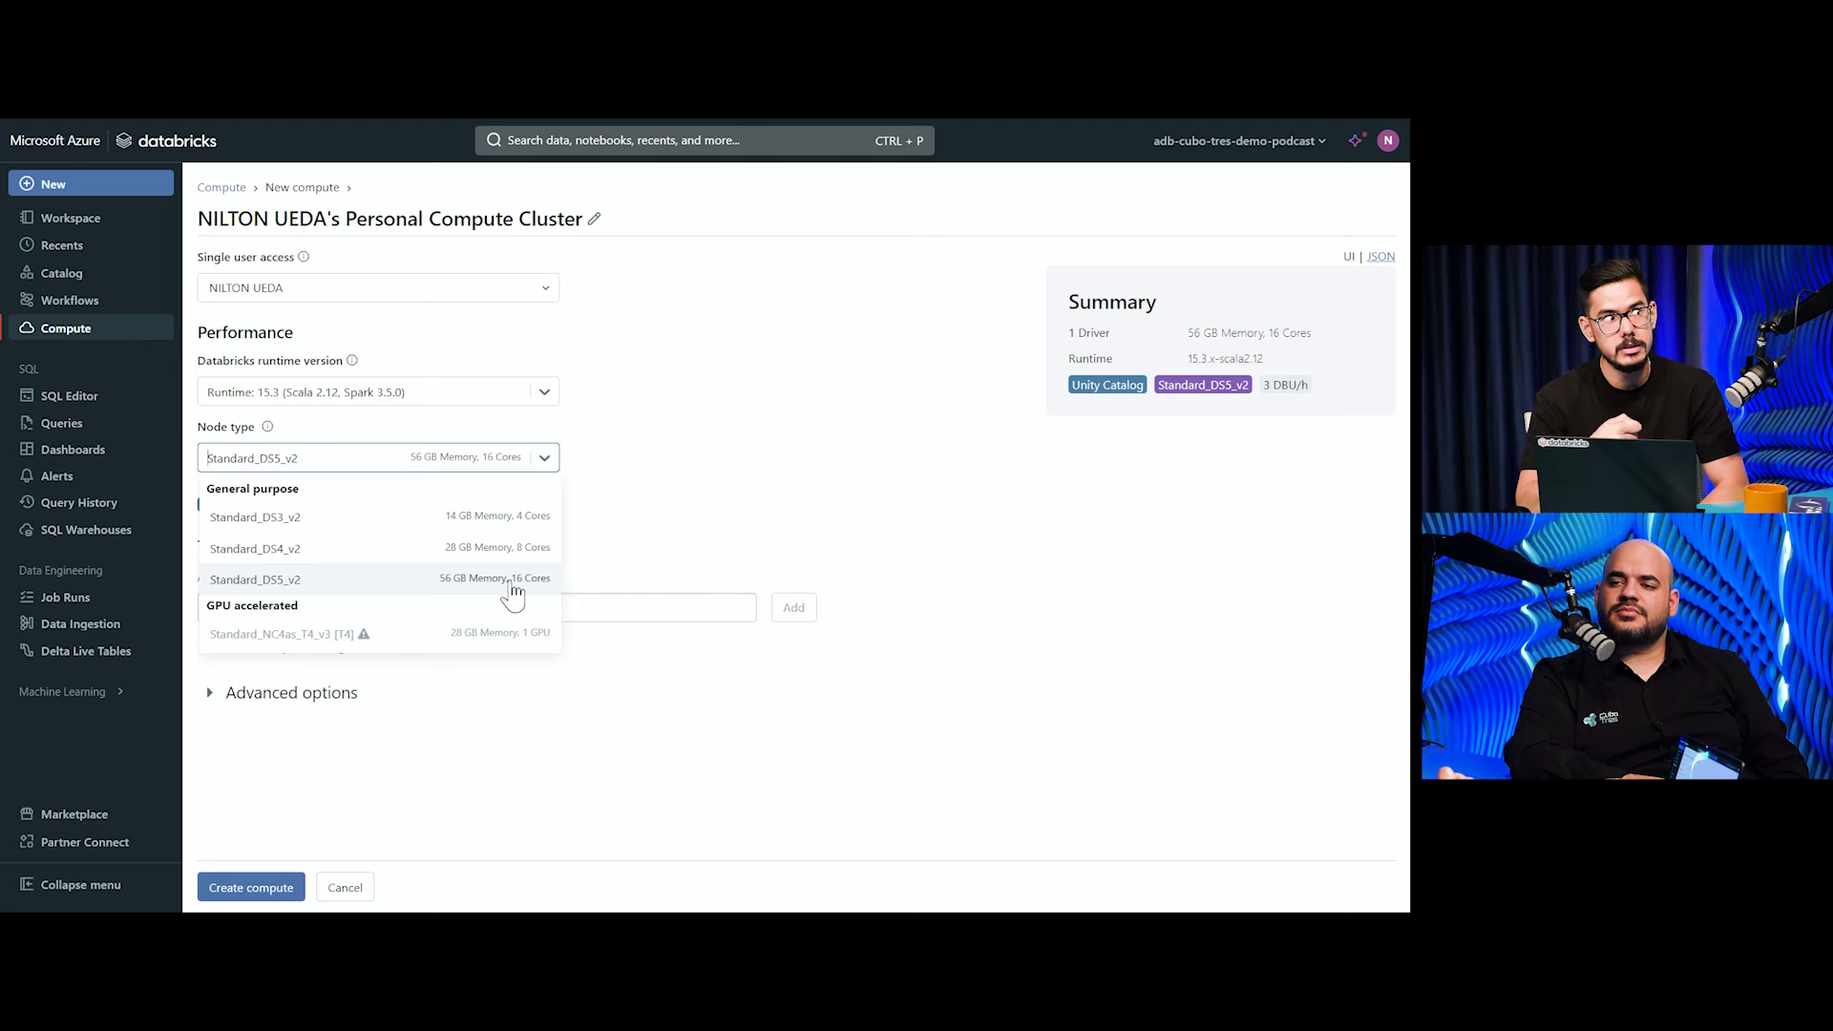
key(ctrl+plus)
key(ctrl+minus)
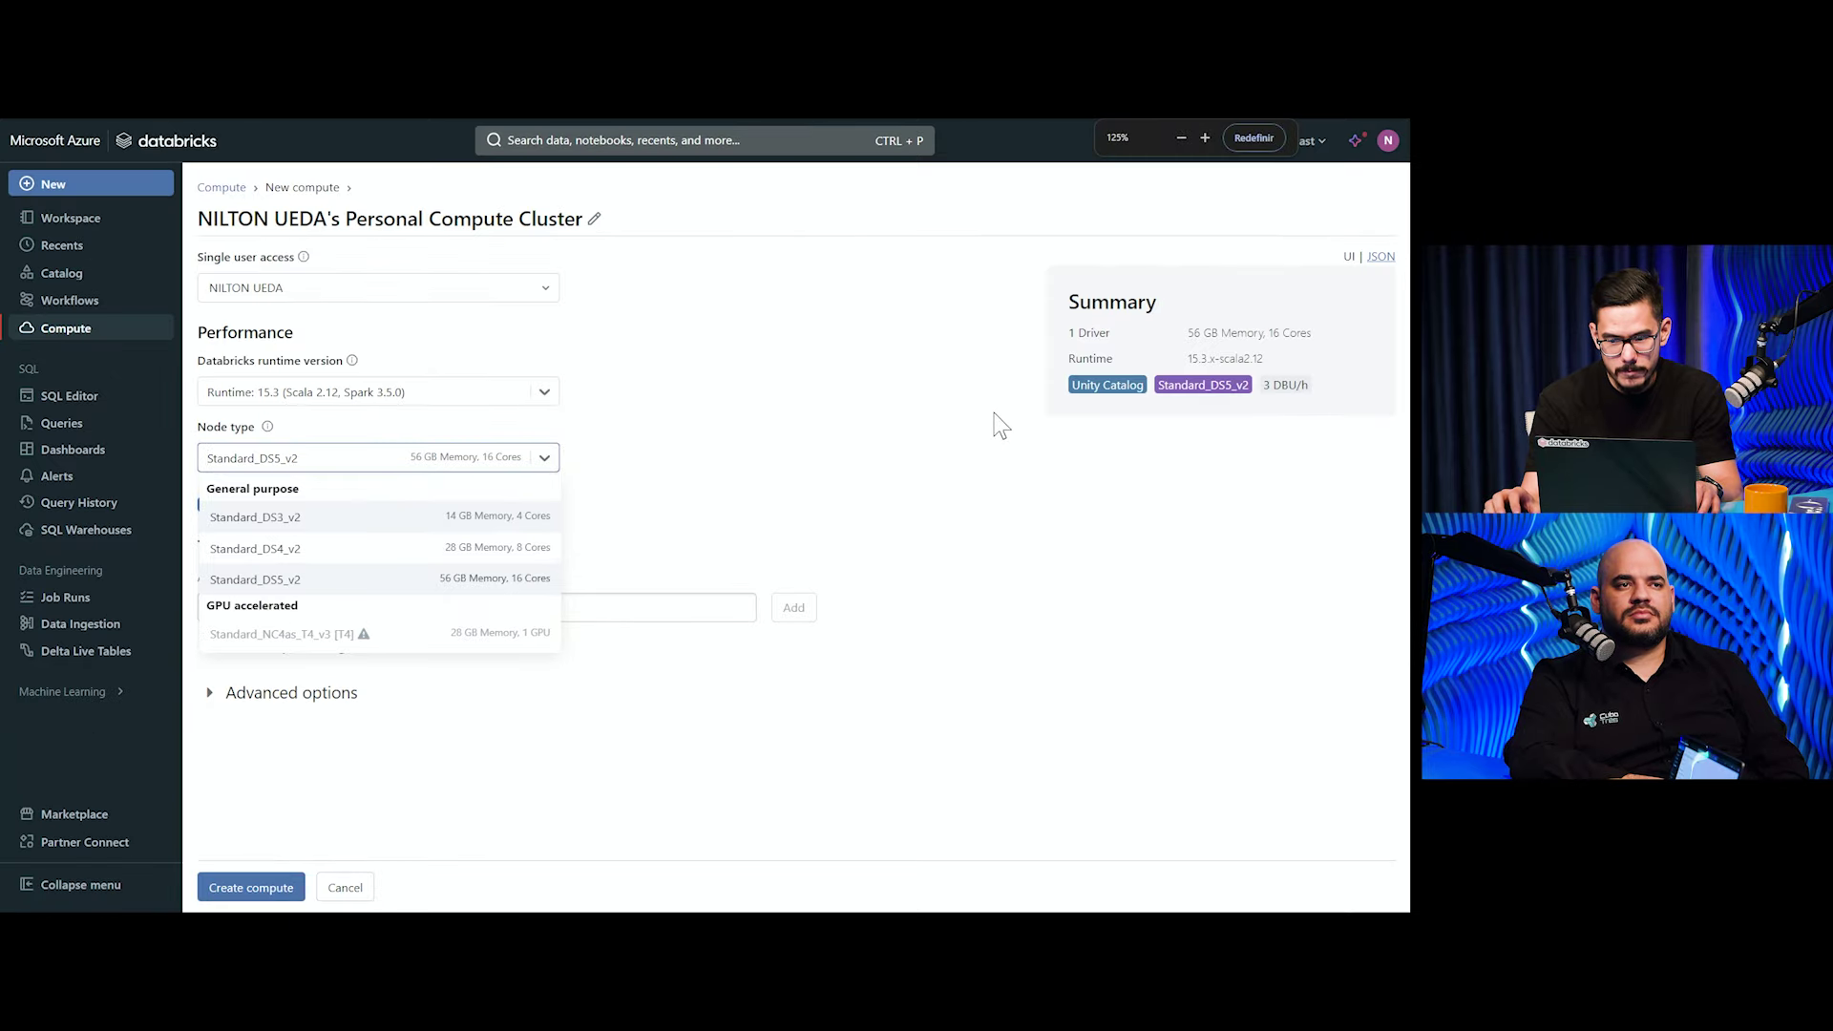
click(730, 418)
click(499, 458)
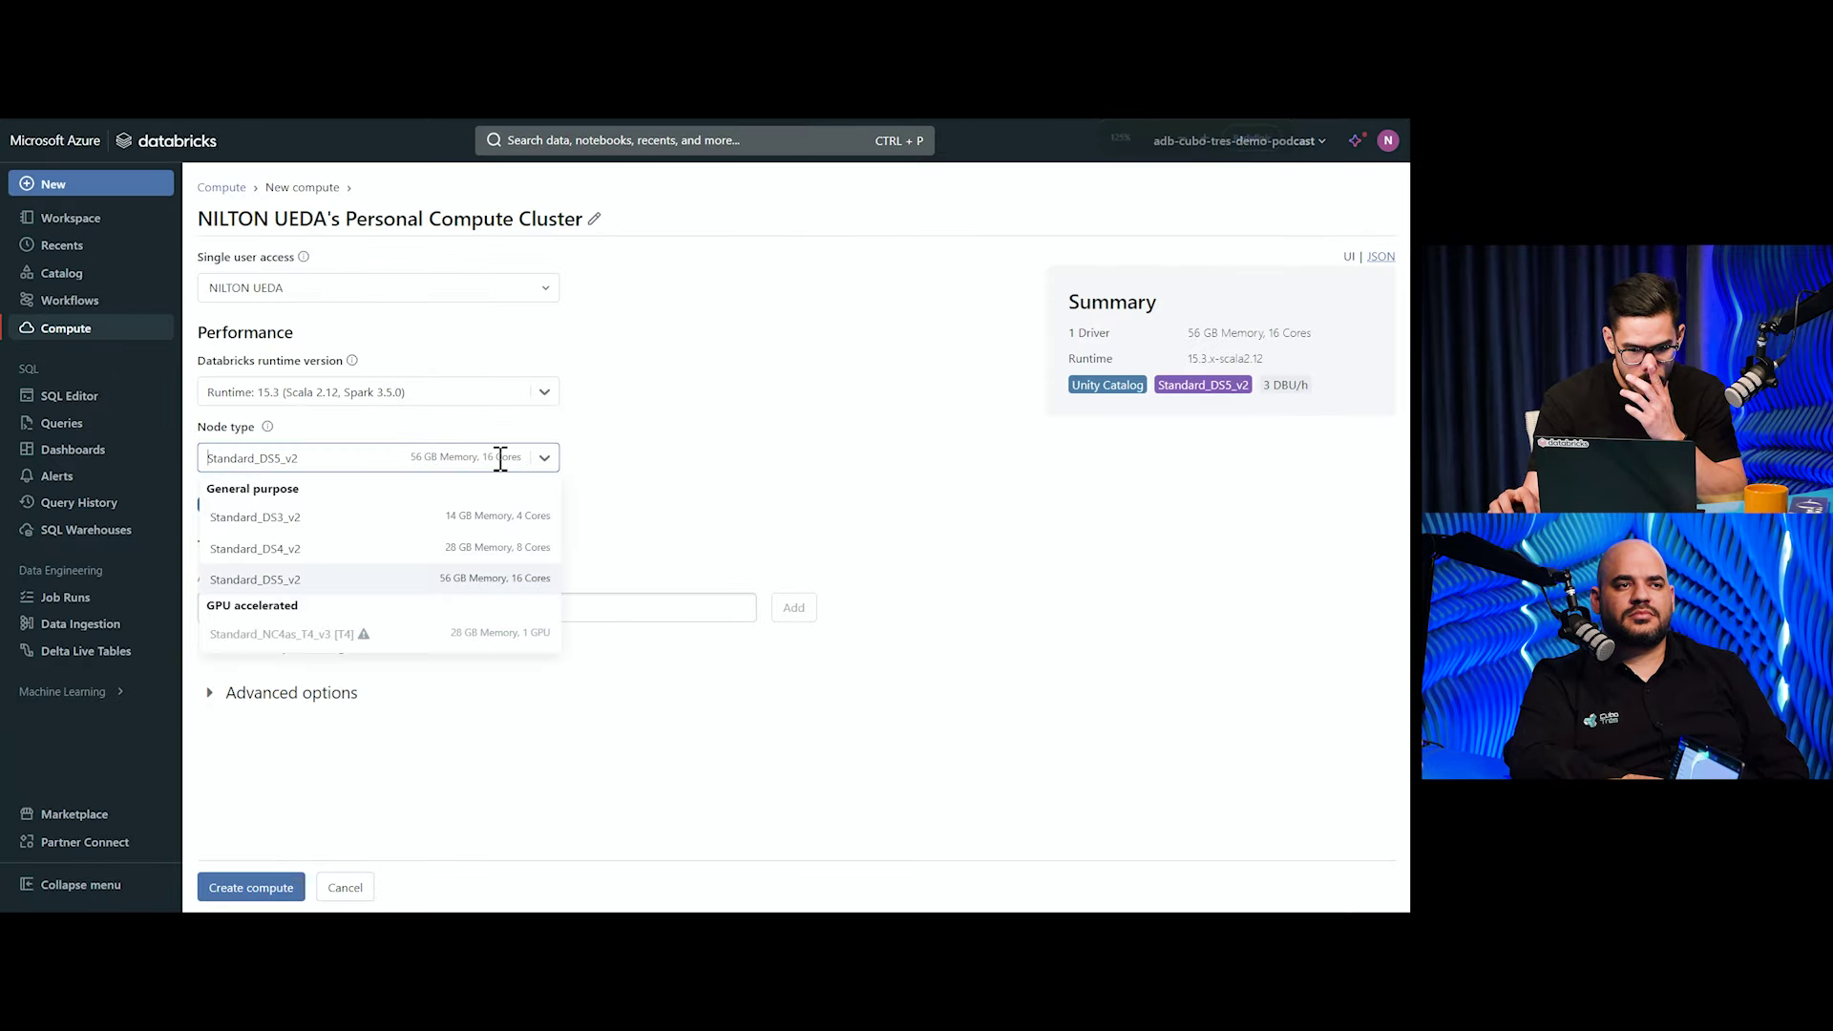
click(489, 516)
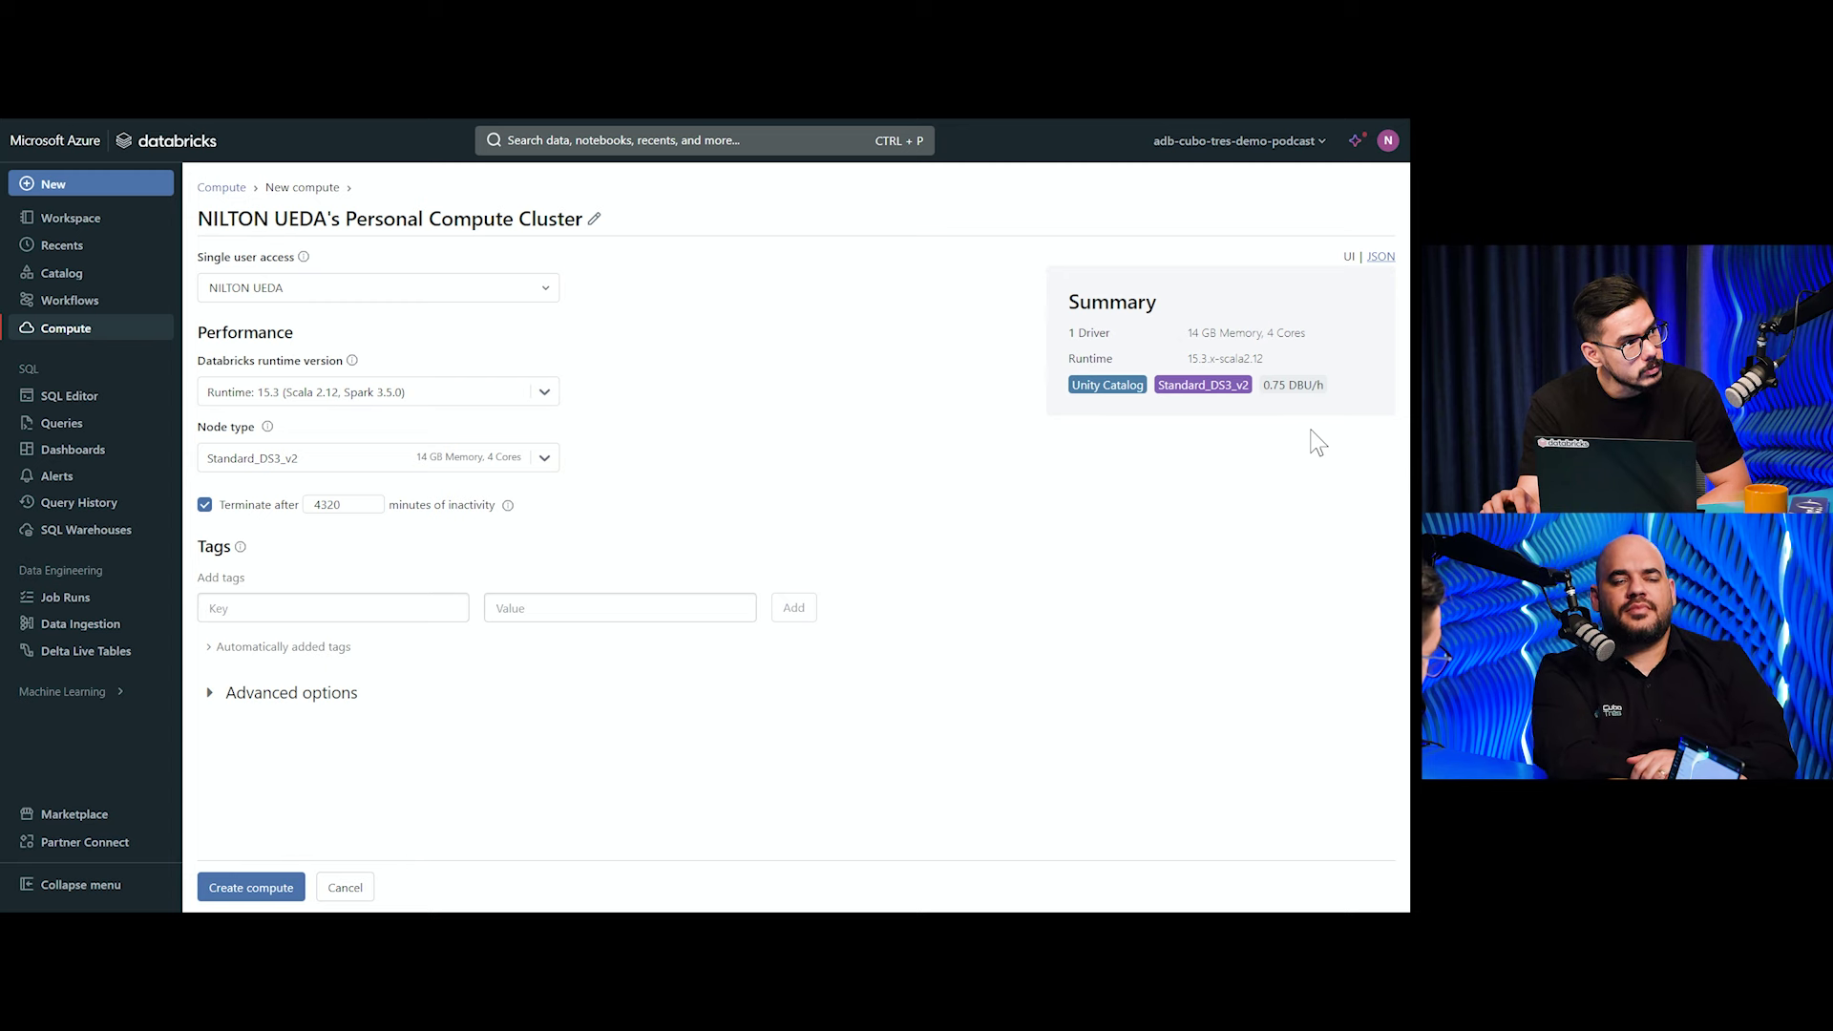
click(482, 458)
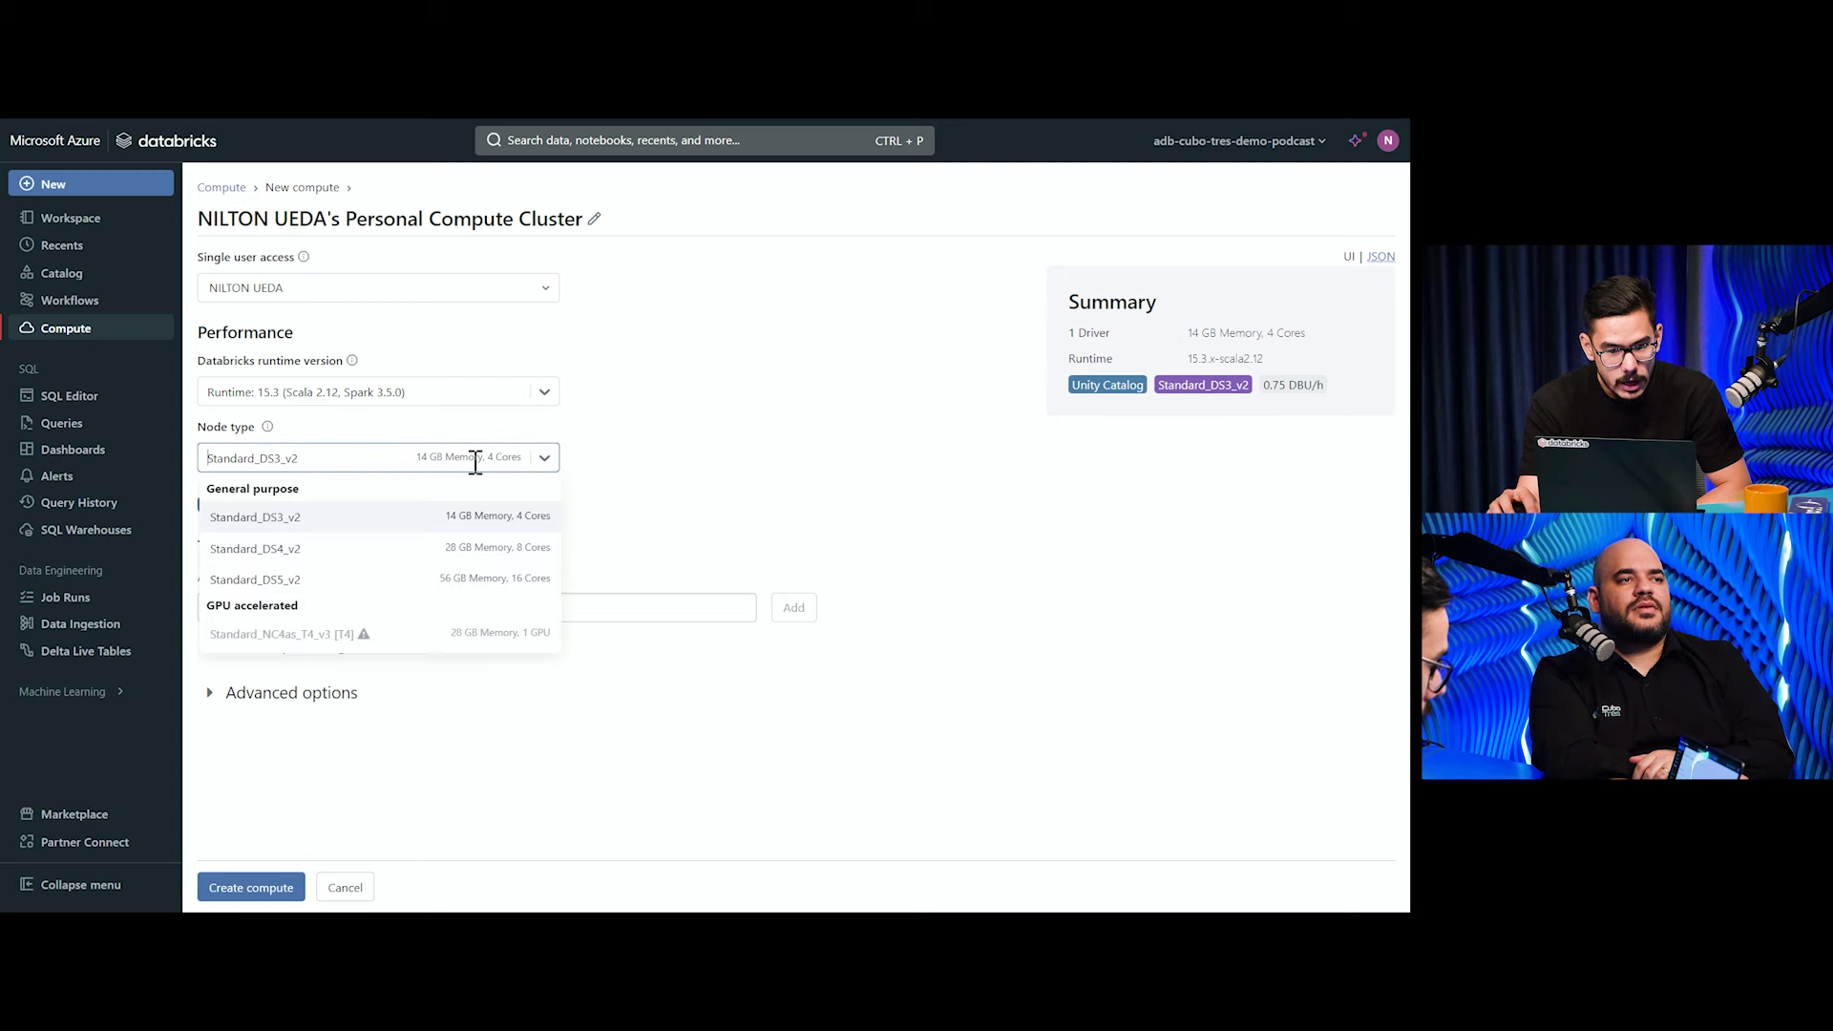
click(477, 560)
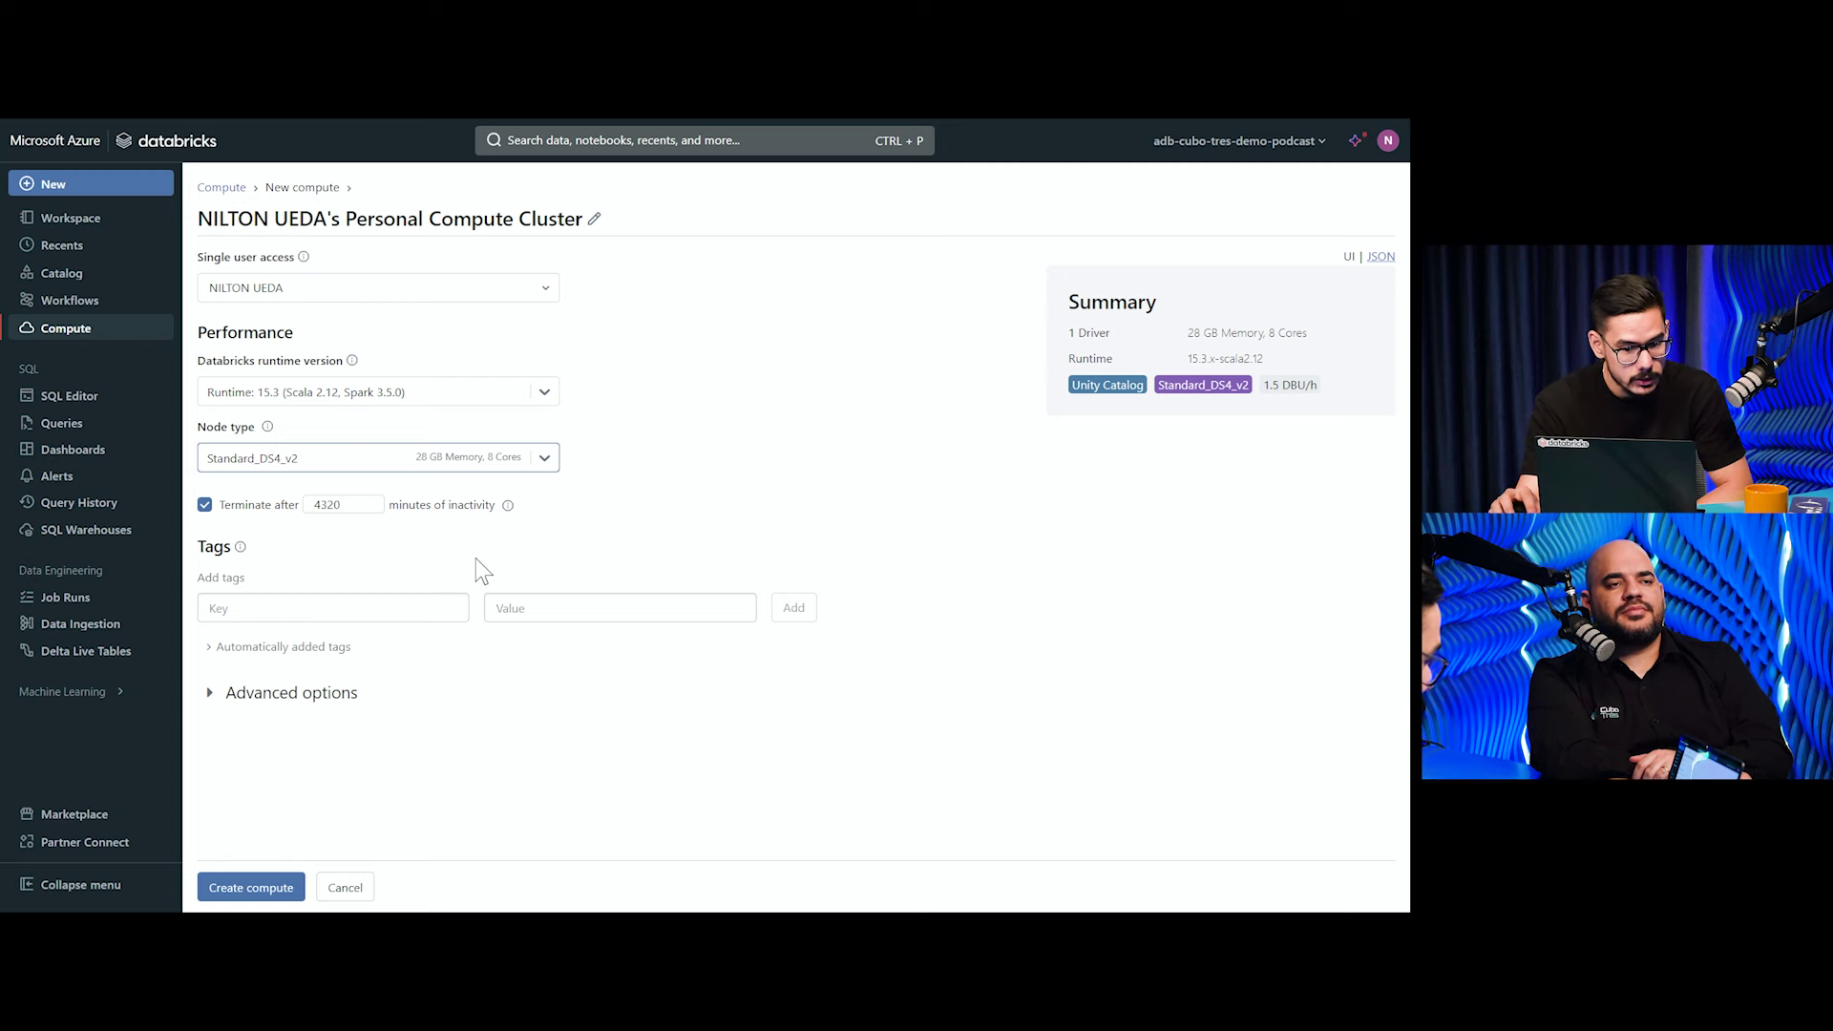
click(545, 458)
click(519, 573)
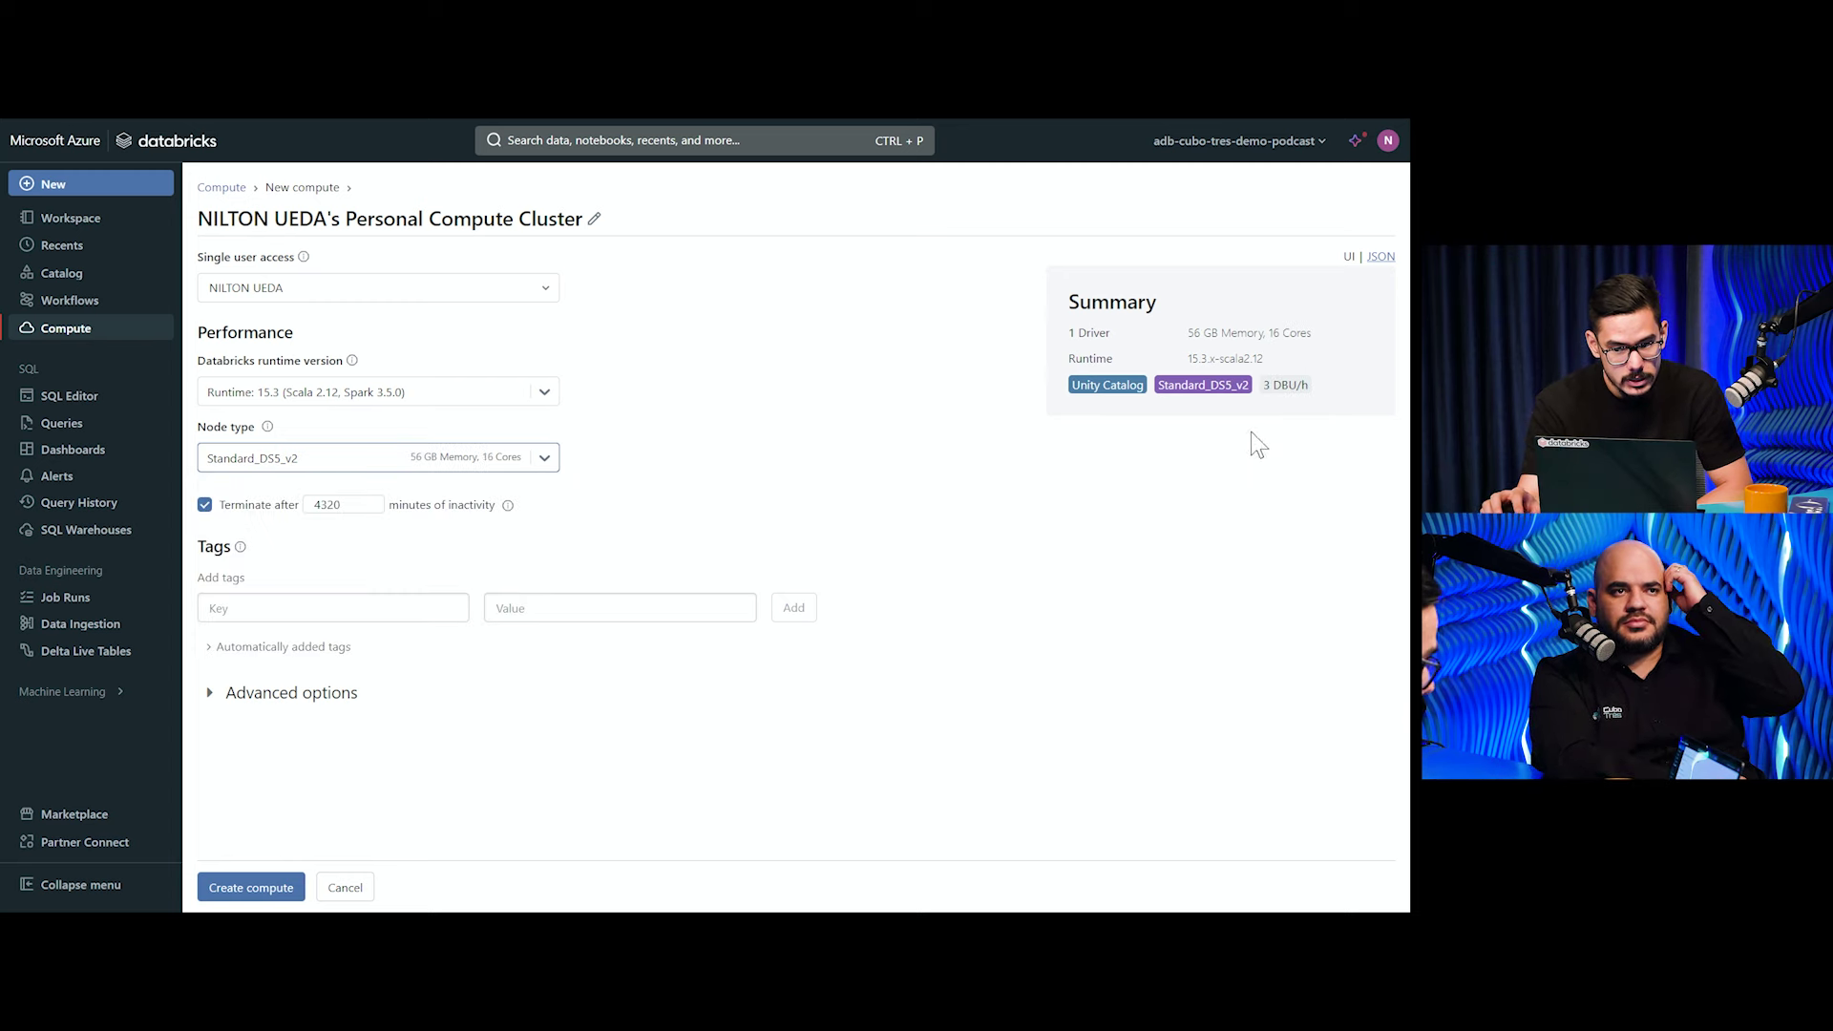
drag(1312, 334, 1181, 330)
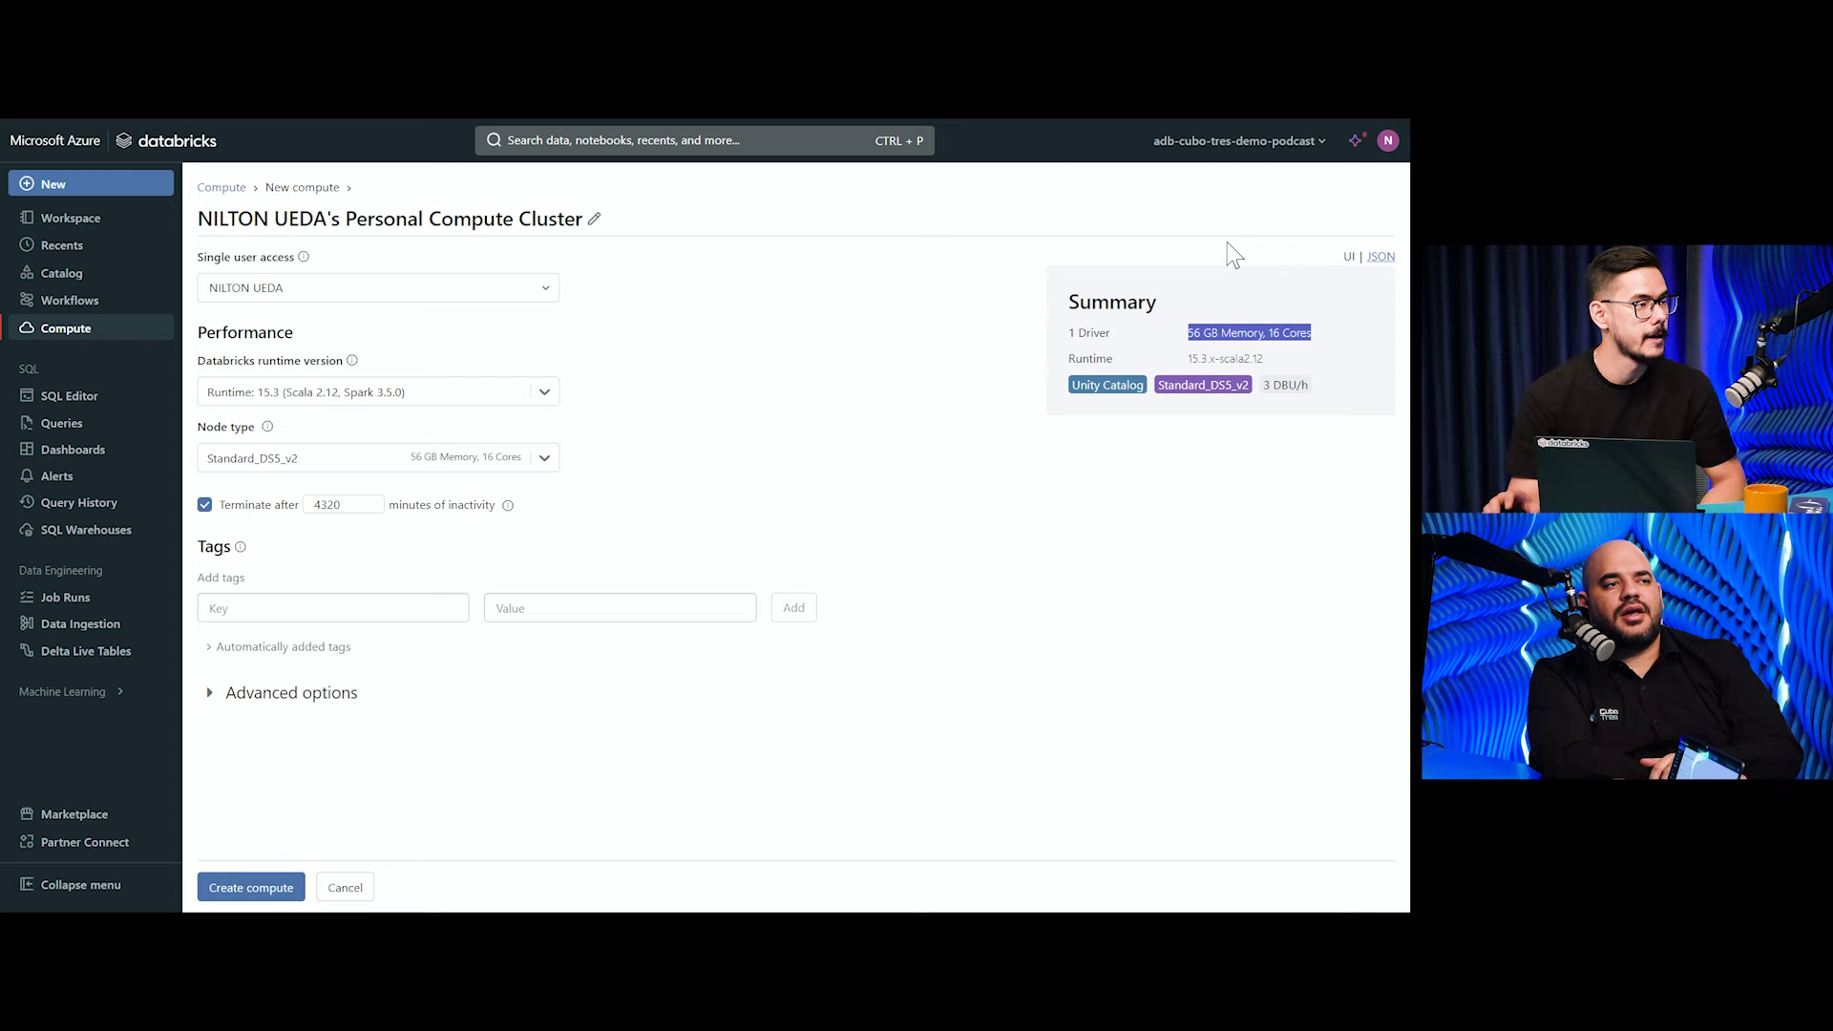
click(1070, 214)
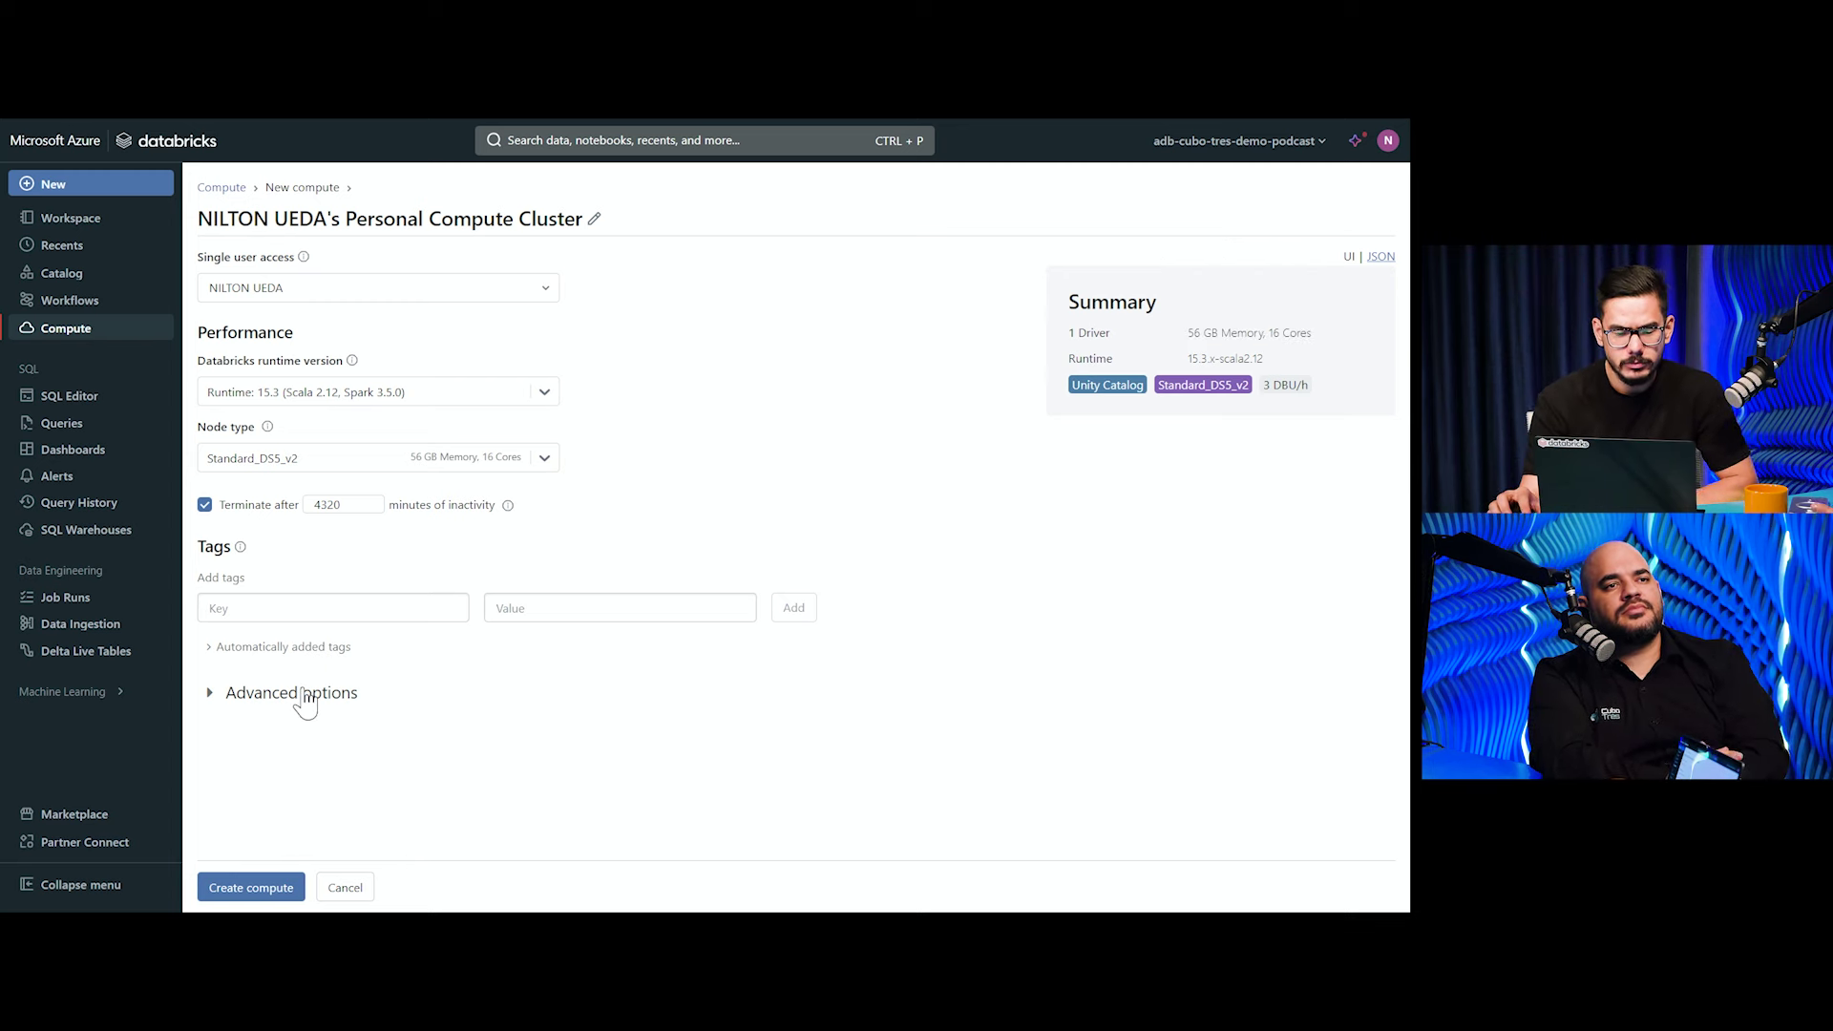
Examine the Spark config and environment variables in the new compute's advanced options
click(209, 695)
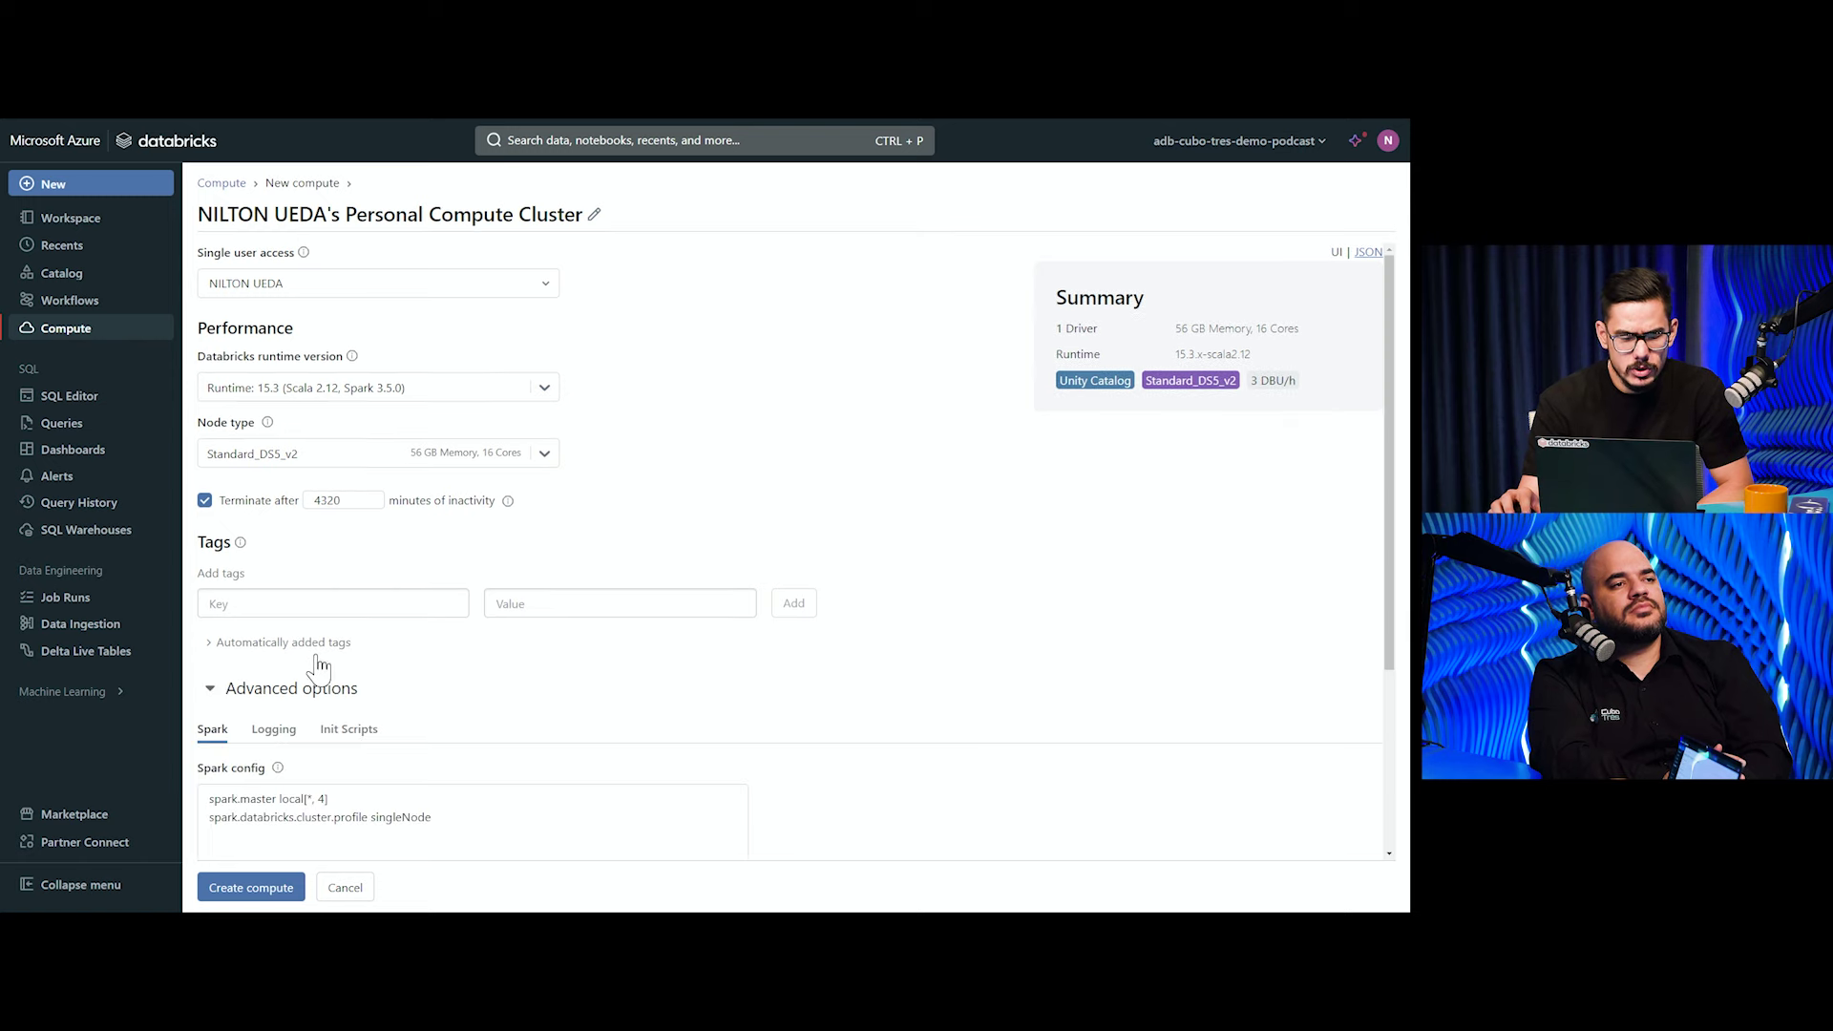
scroll(317, 652, down, 3)
scroll(275, 538, up, 1)
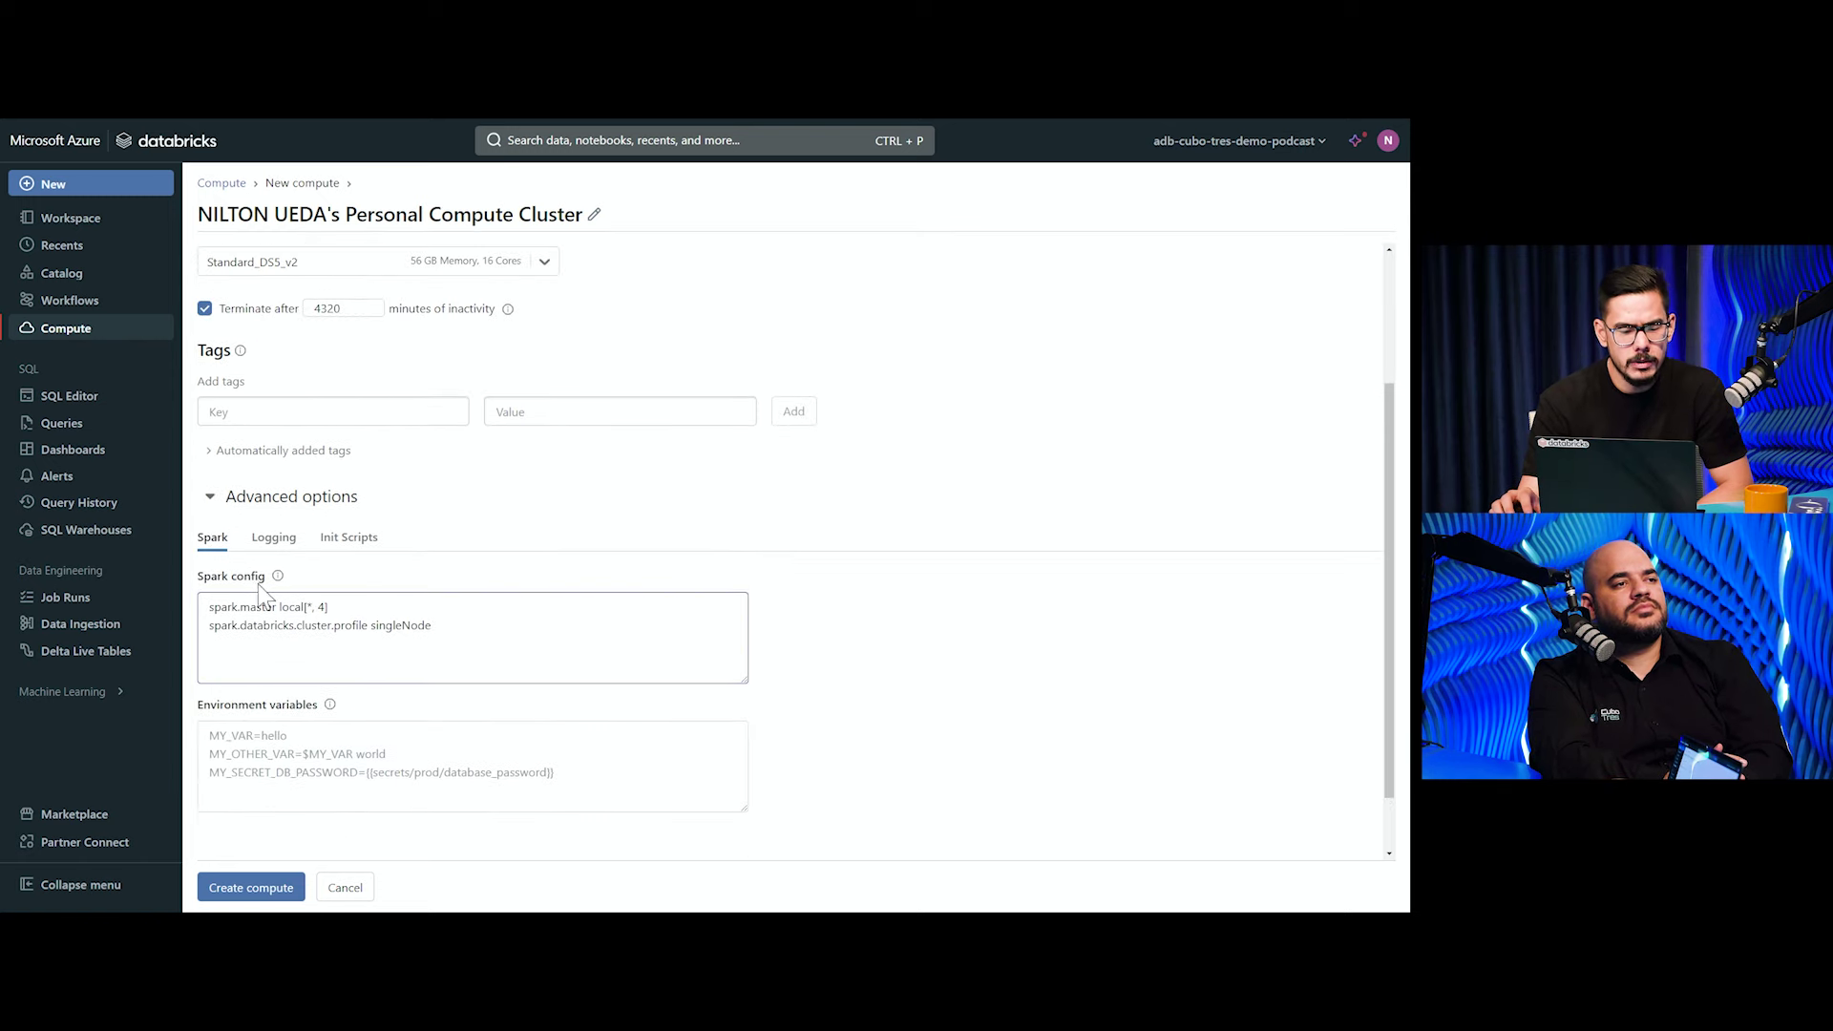
click(413, 634)
key(ctrl+a)
click(593, 657)
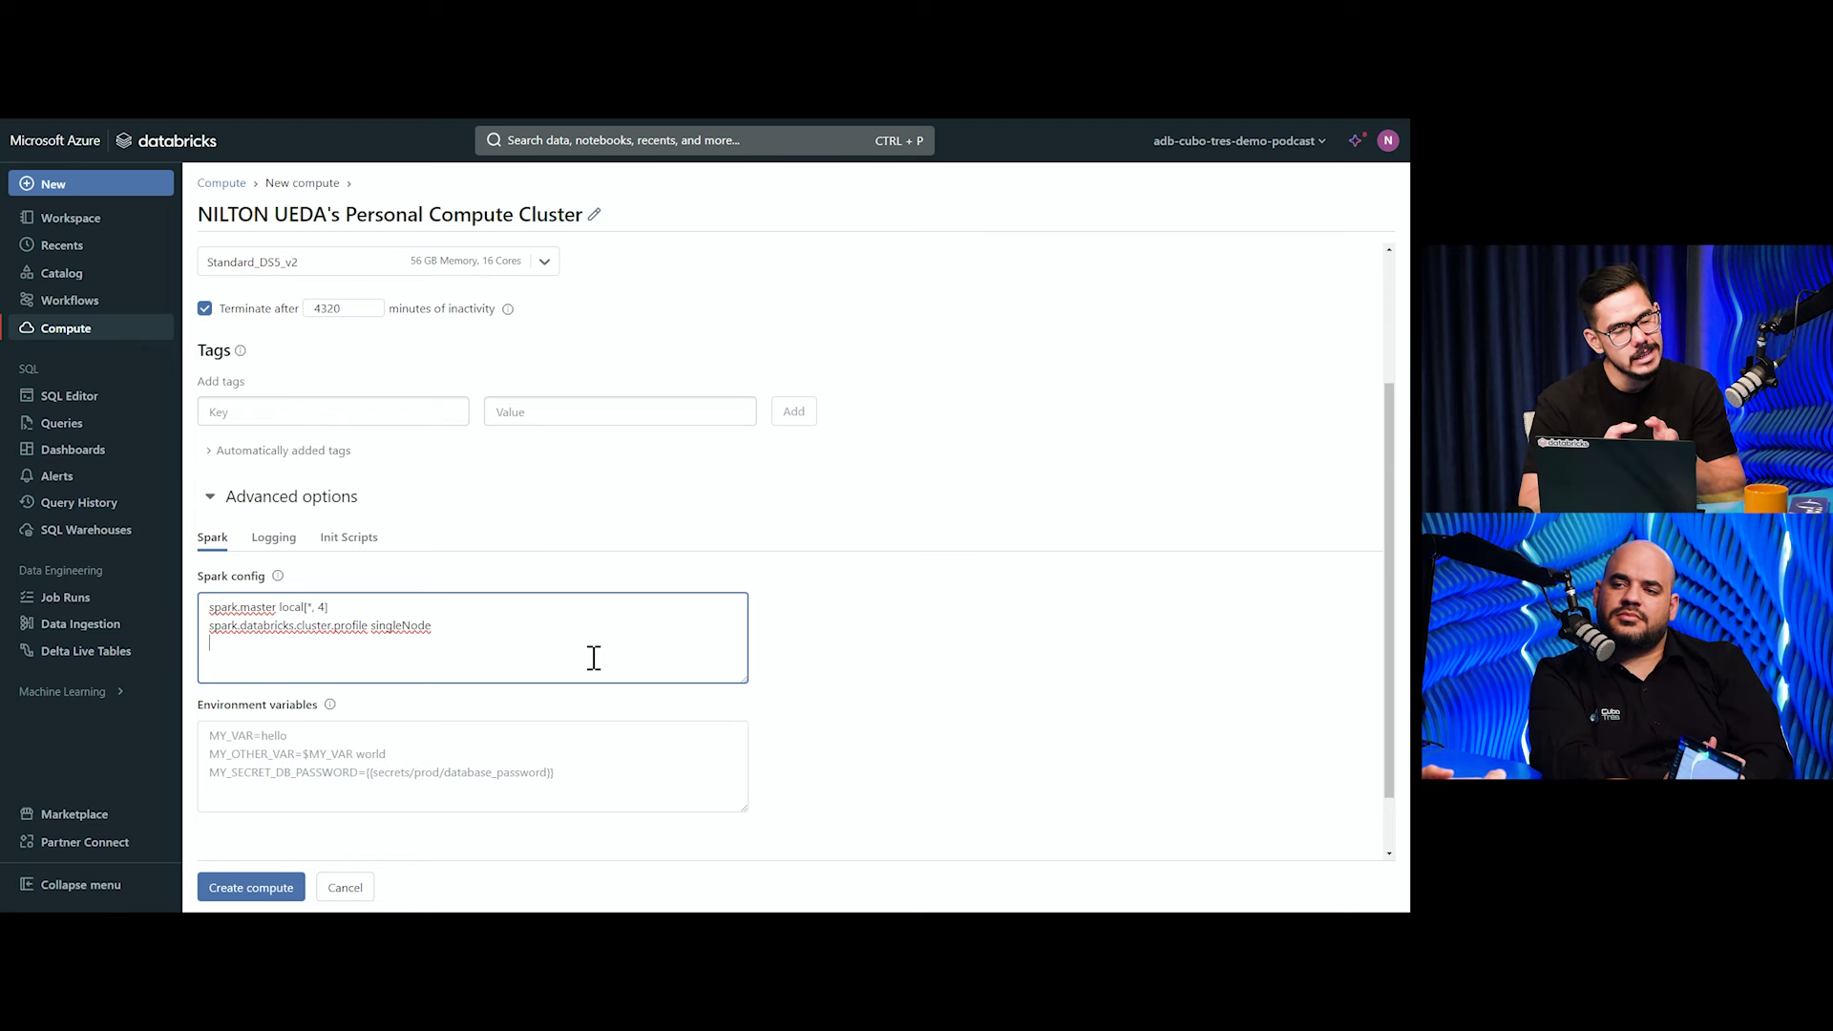
Review the compute's Init Scripts, Logging and Spark settings, and cancel the creation of the personal compute
click(347, 541)
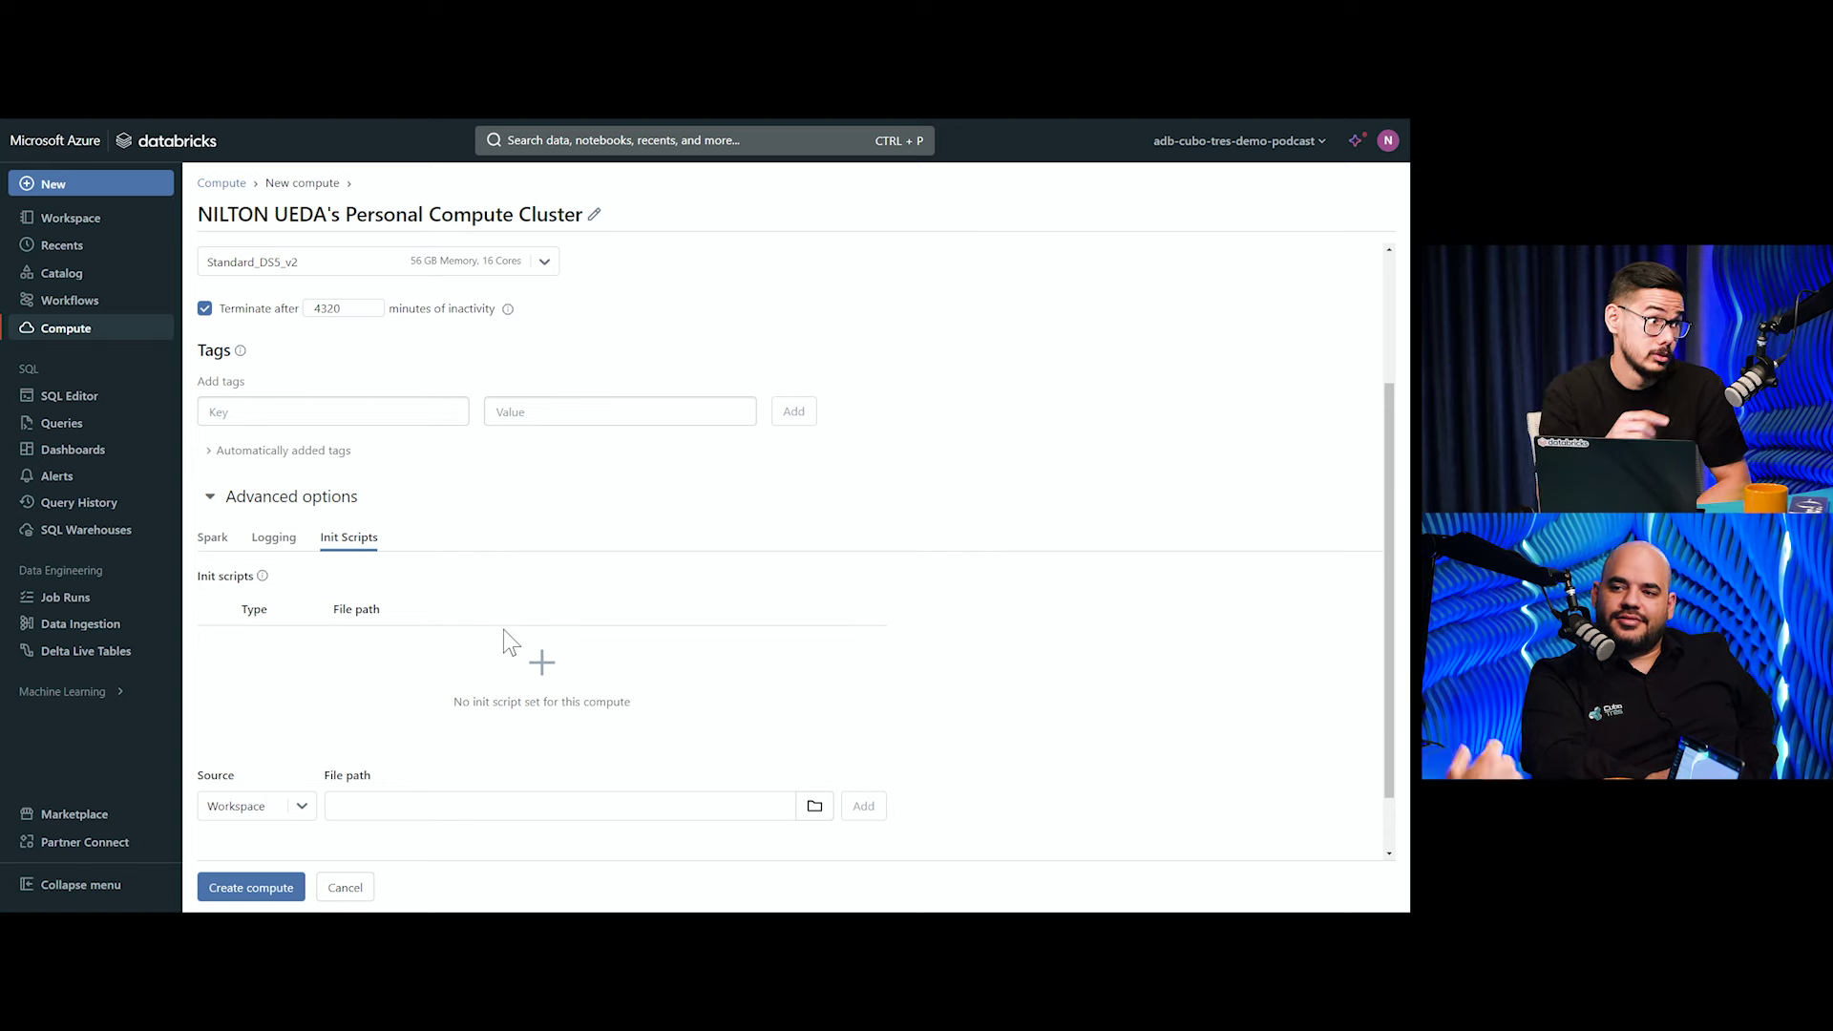
scroll(506, 635, up, 2)
scroll(477, 640, down, 3)
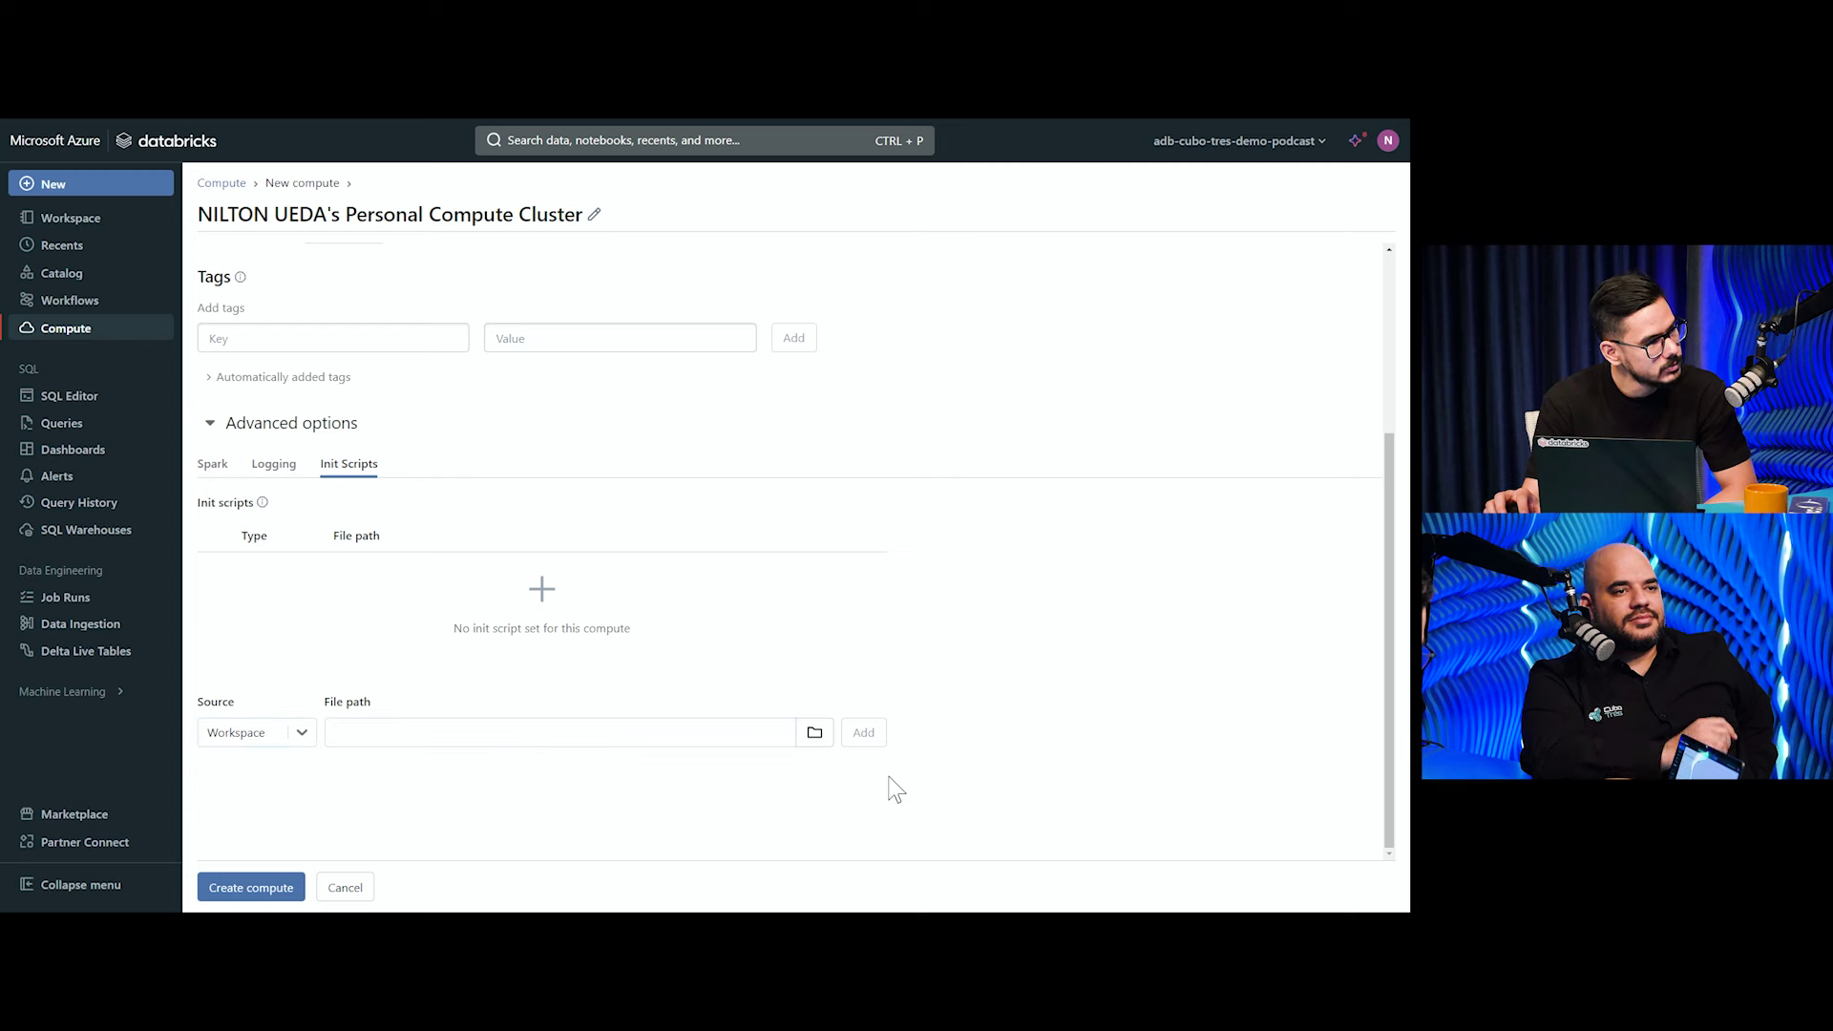
click(271, 466)
click(219, 469)
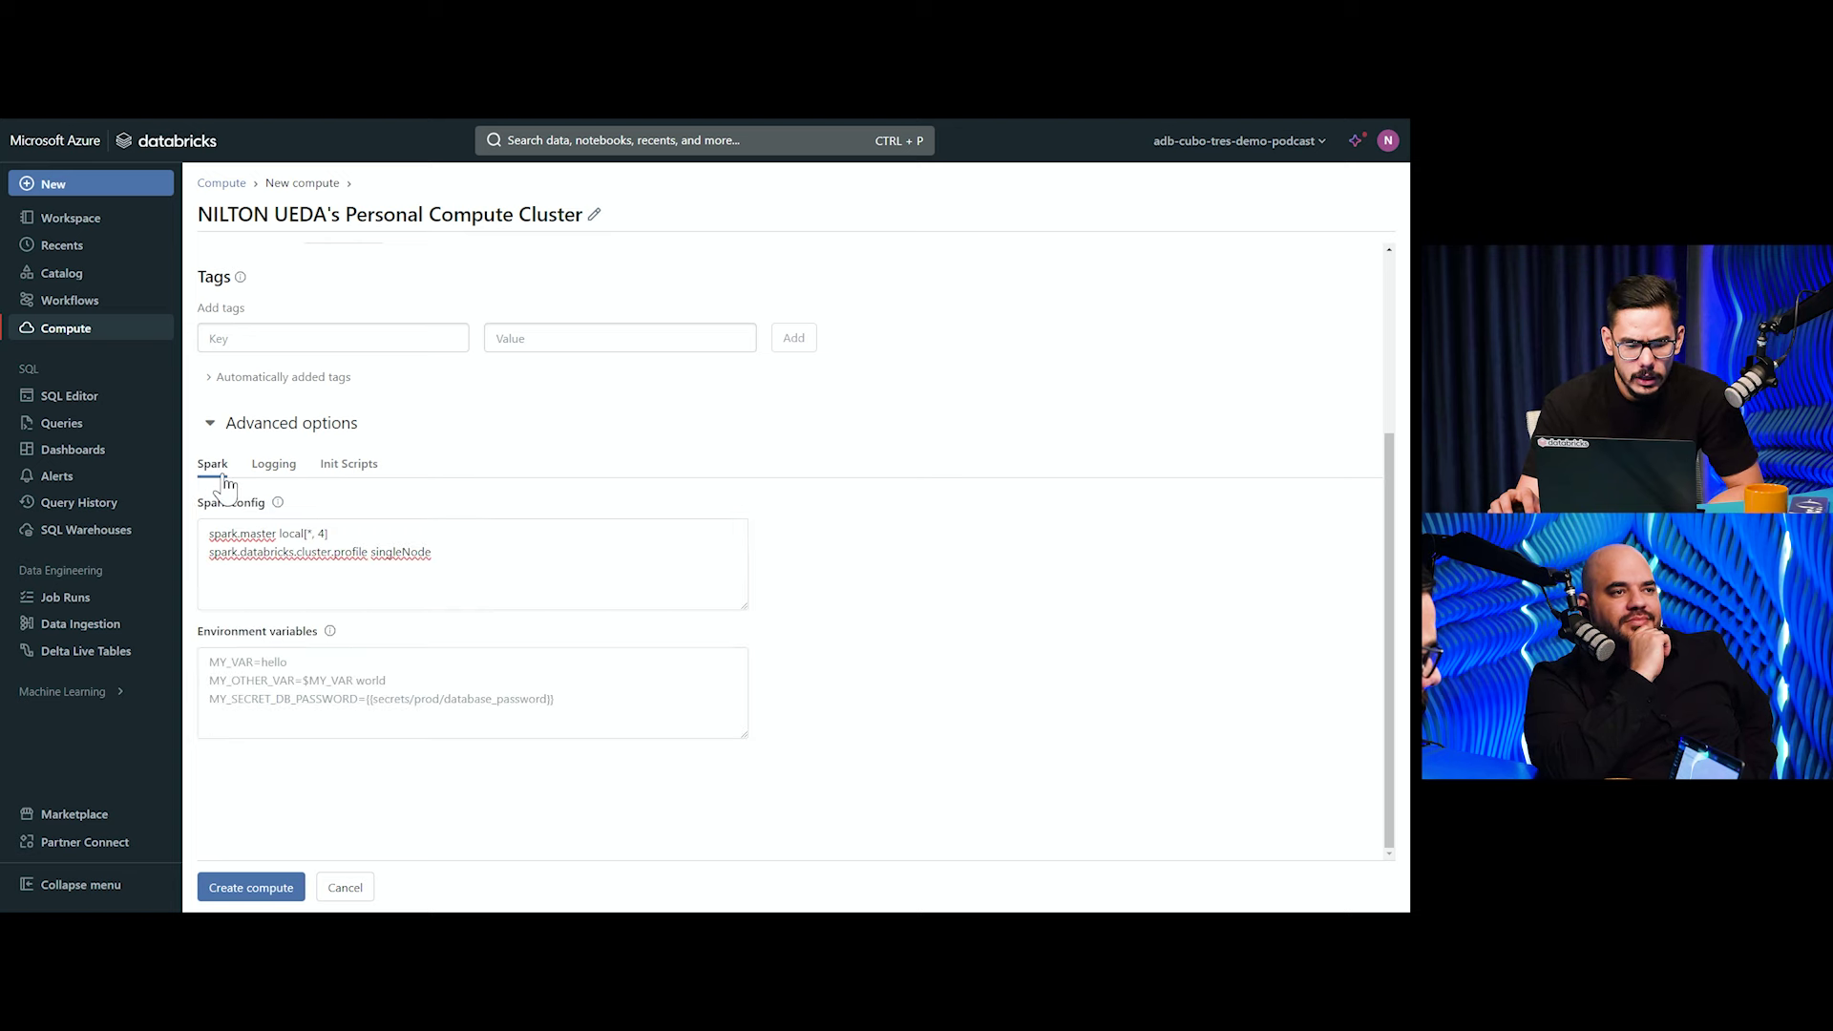
scroll(790, 623, up, 3)
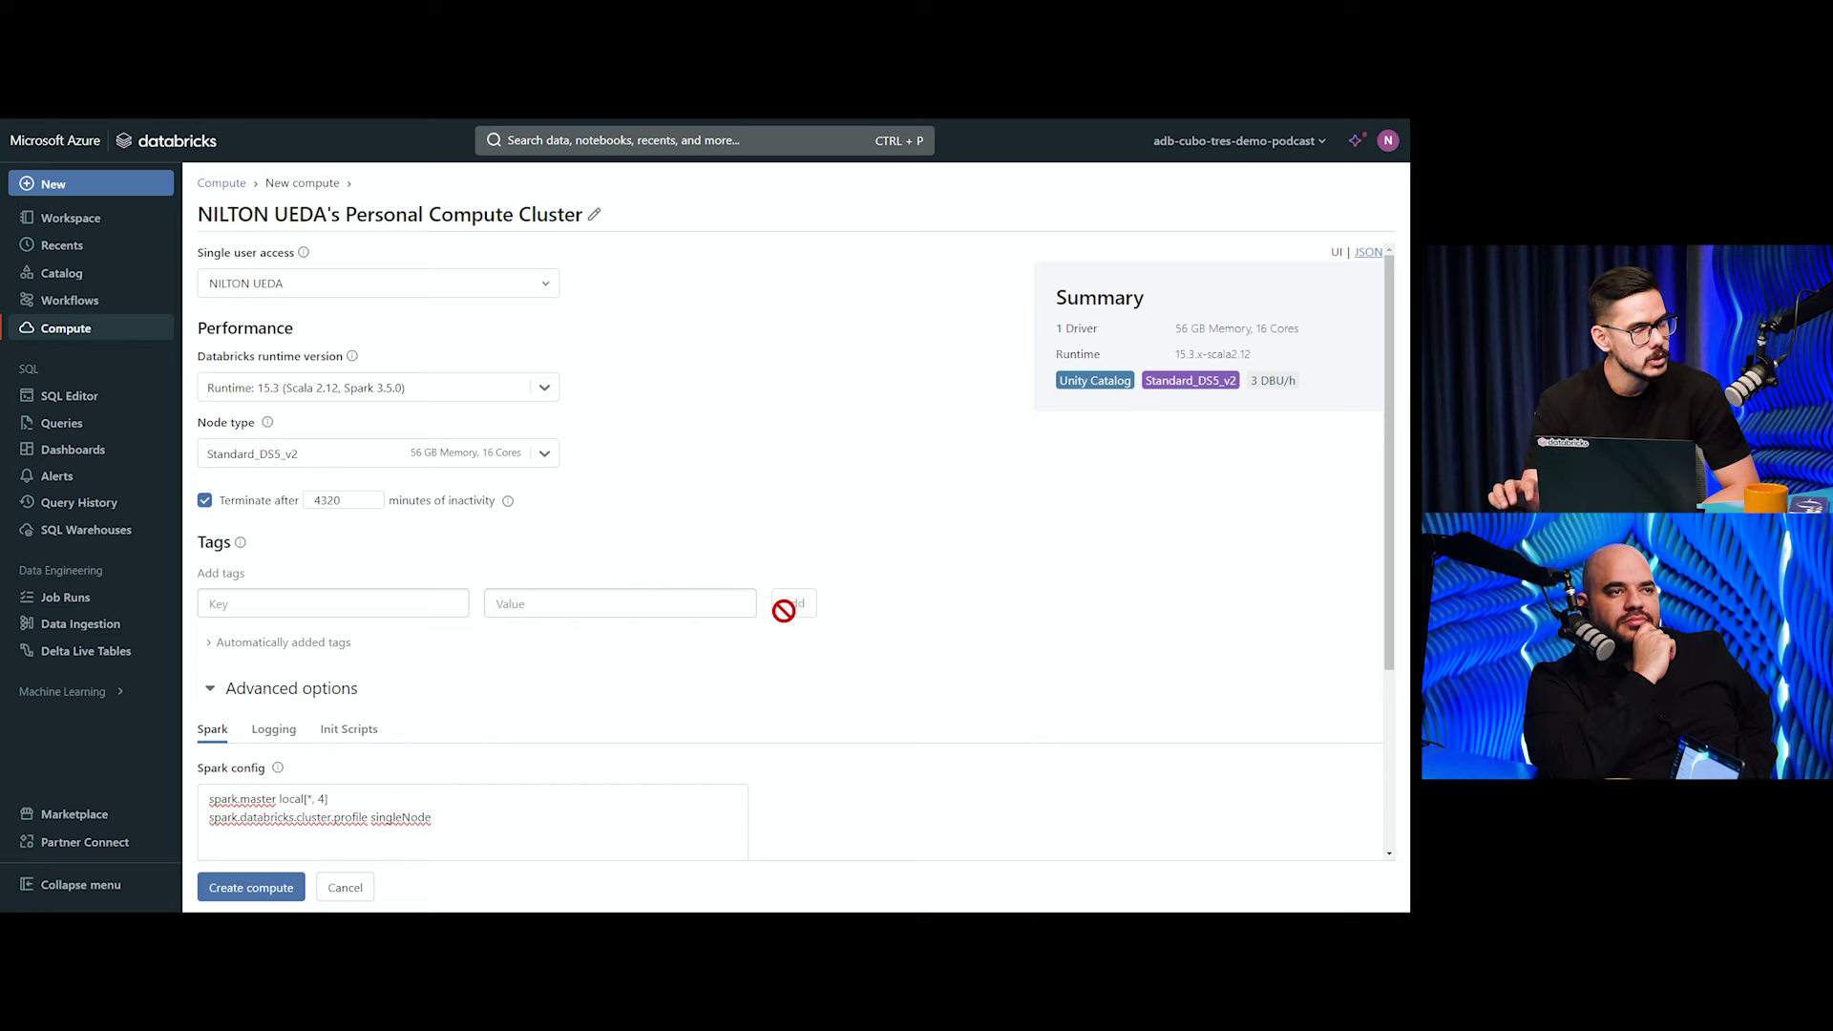
scroll(725, 615, down, 3)
click(355, 885)
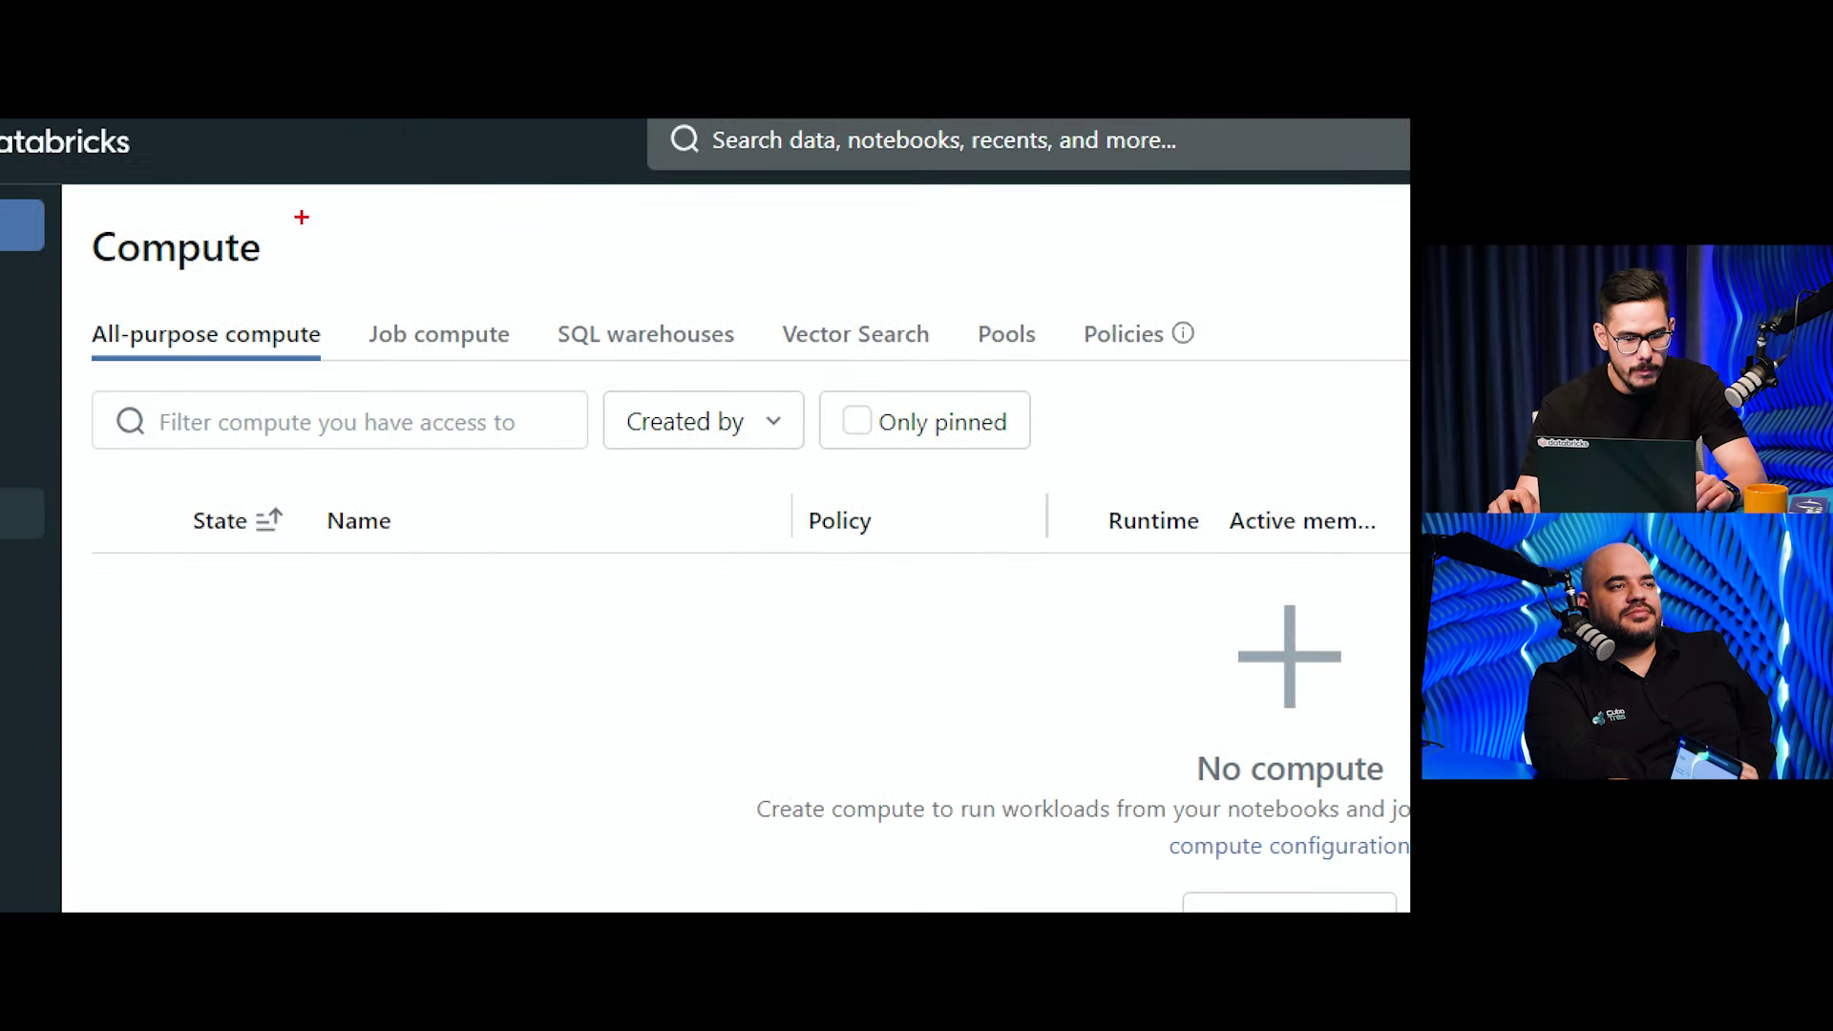
drag(87, 299, 311, 380)
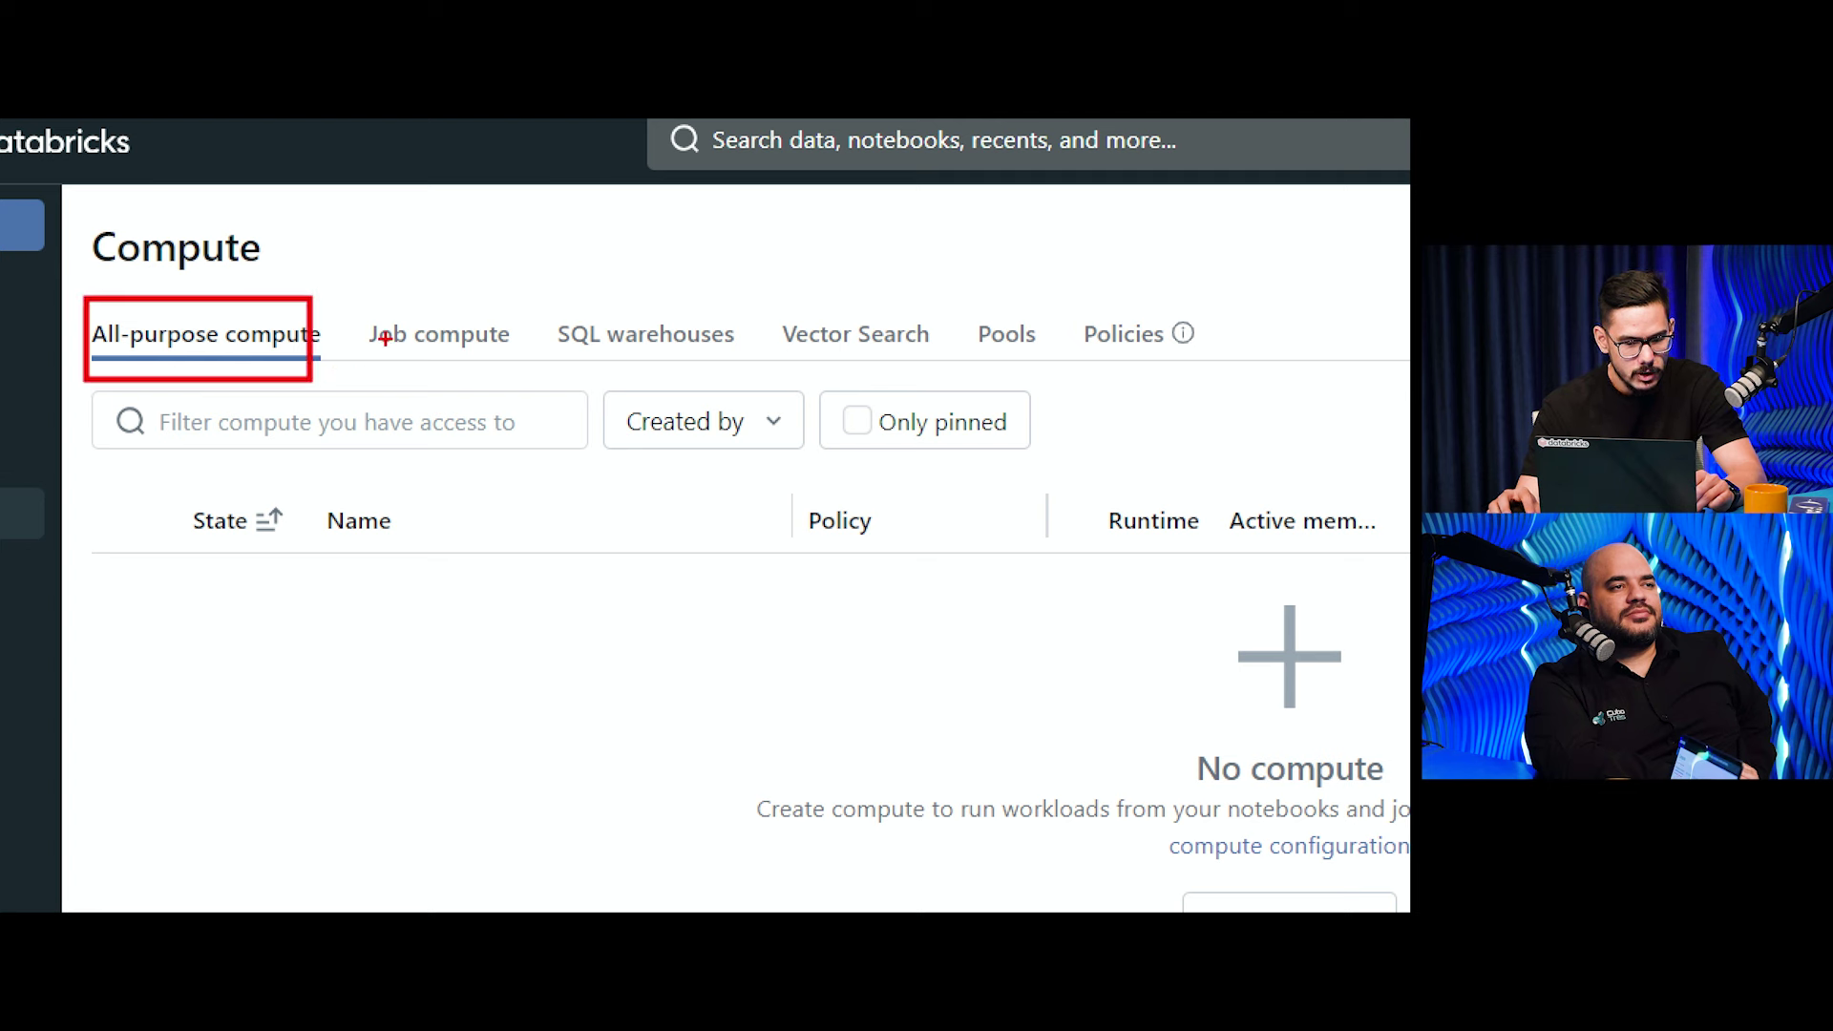
mouse_move(350, 307)
mouse_down()
mouse_move(532, 378)
mouse_move(507, 373)
mouse_up()
mouse_move(541, 302)
mouse_down()
mouse_move(755, 361)
mouse_move(751, 389)
mouse_up()
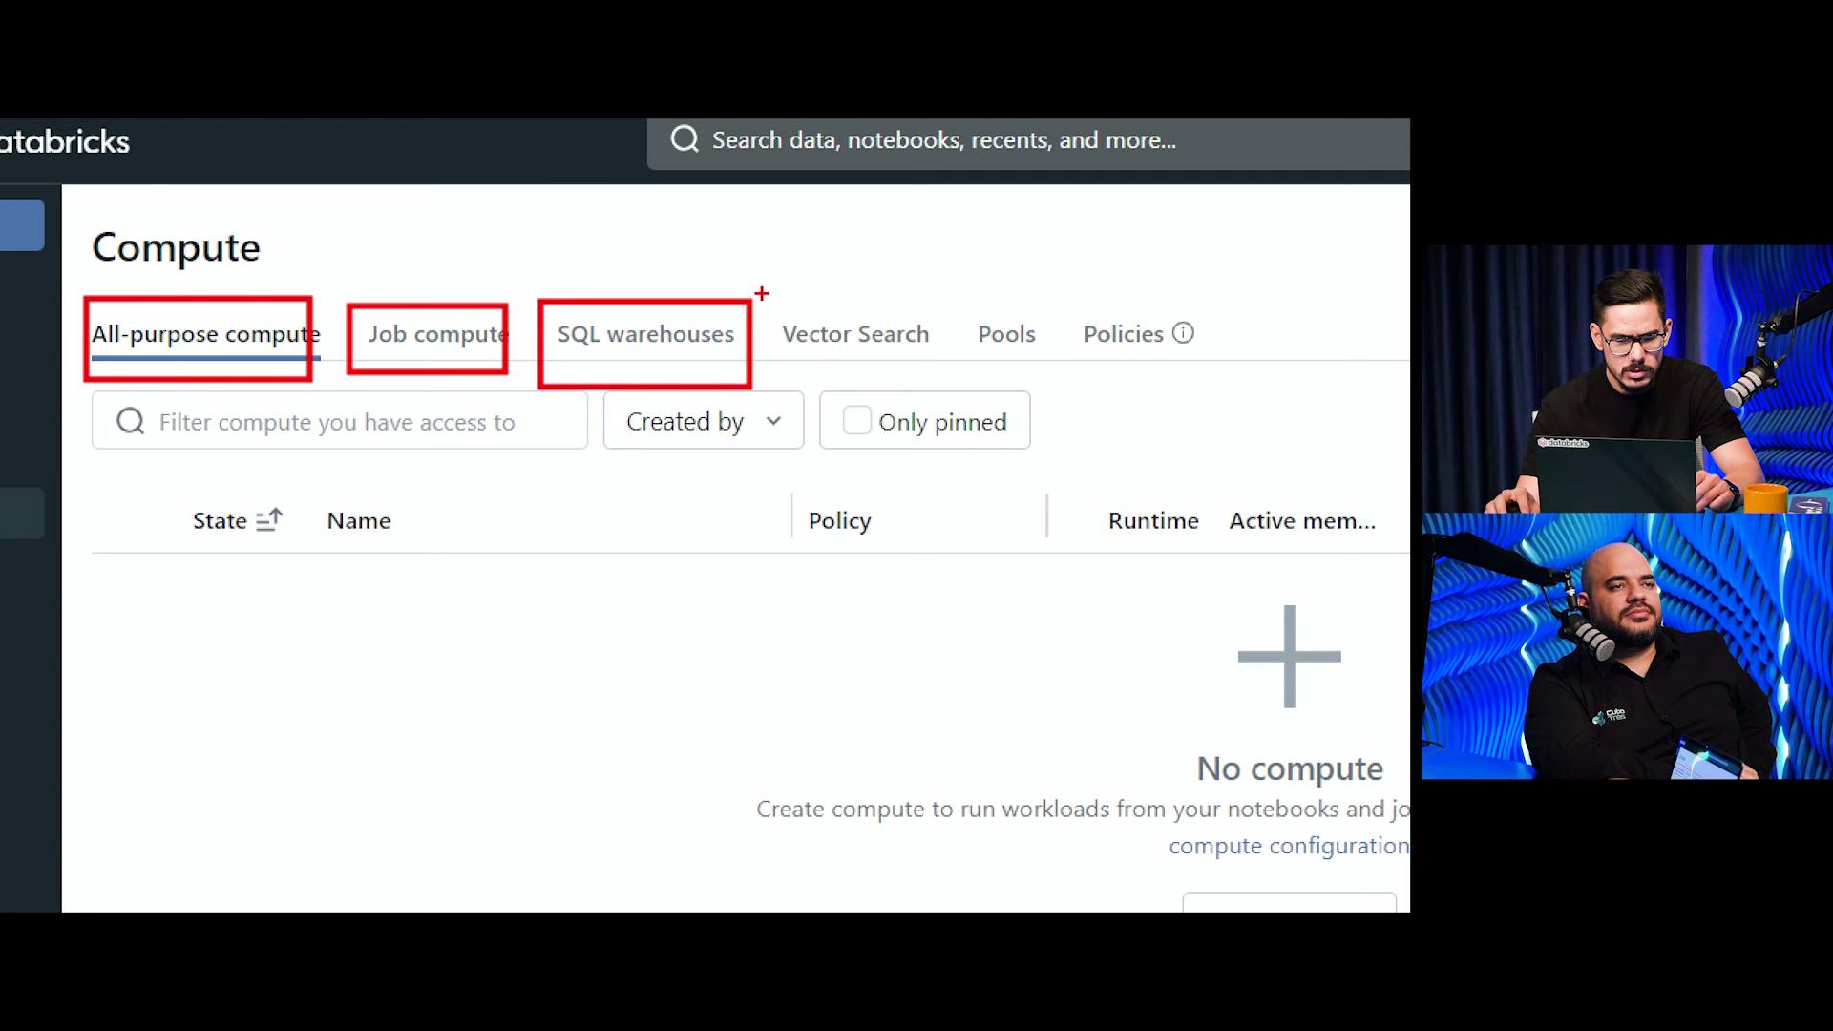
drag(774, 311, 933, 370)
drag(961, 301, 1060, 373)
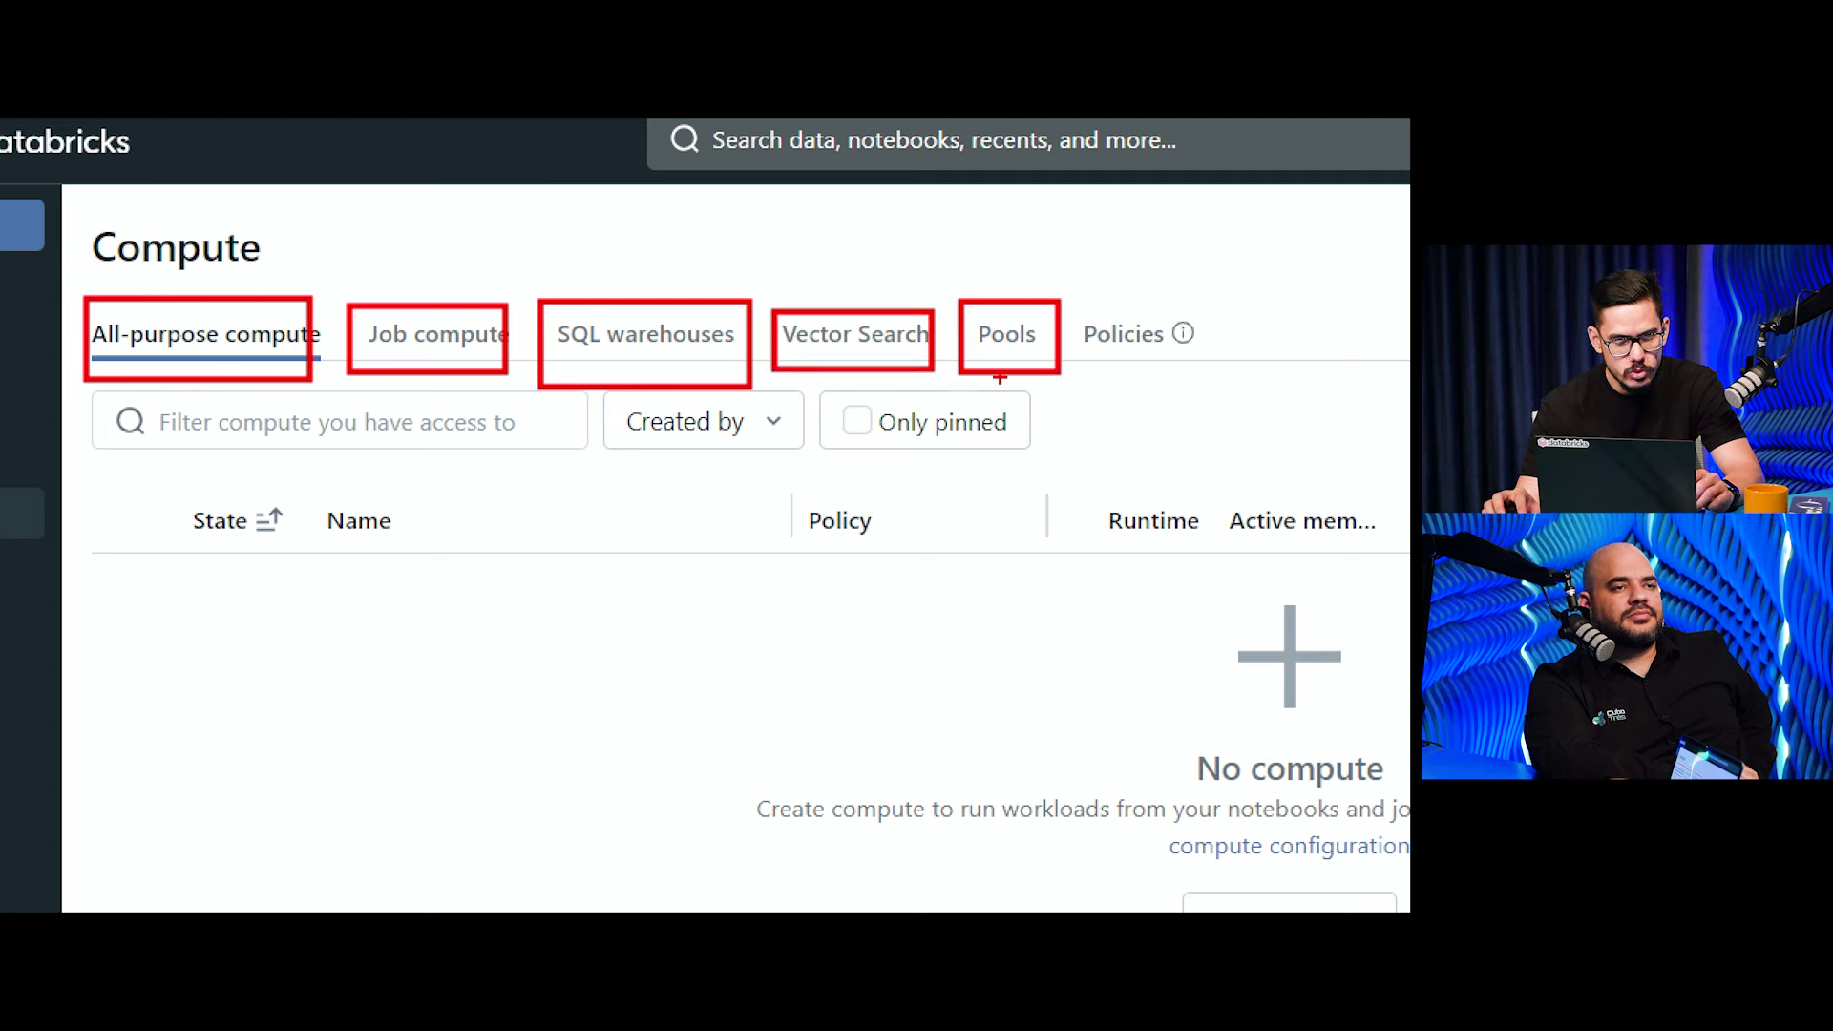
drag(1084, 301, 1229, 380)
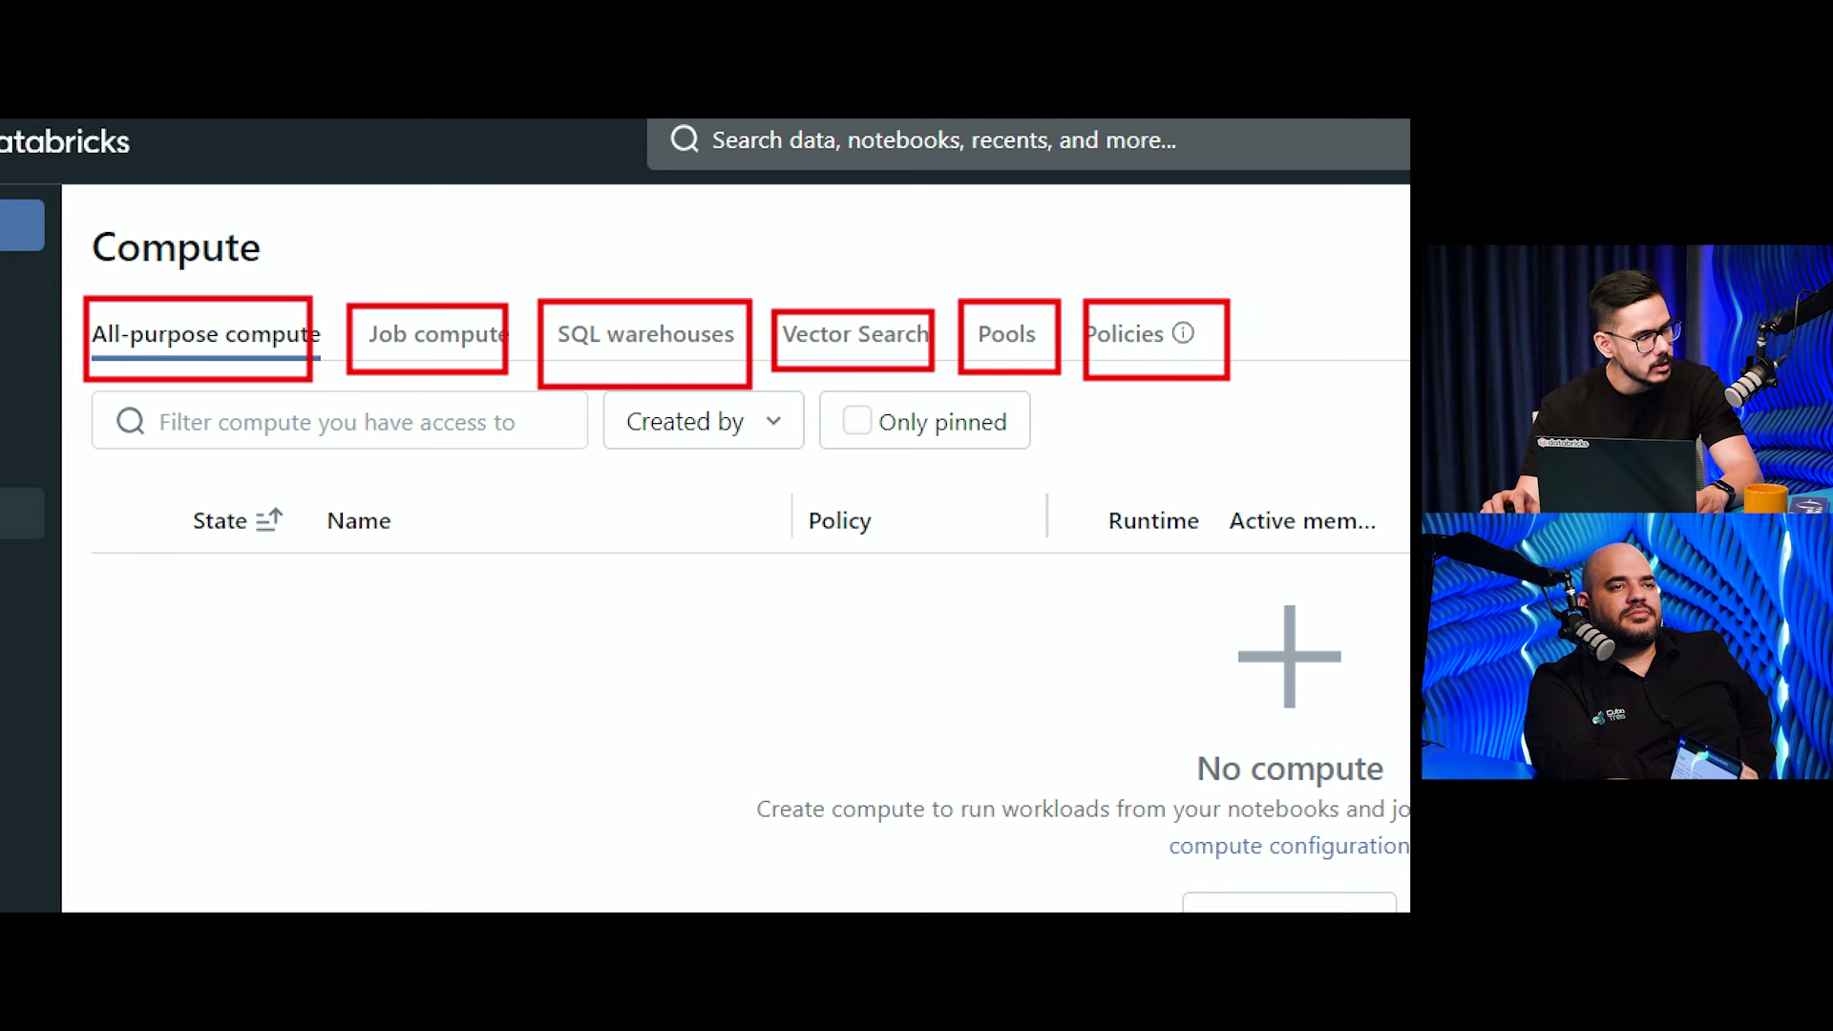
Look through the Job compute, SQL warehouses, Vector Search and Pools pages and return to the all-purpose compute list
click(478, 334)
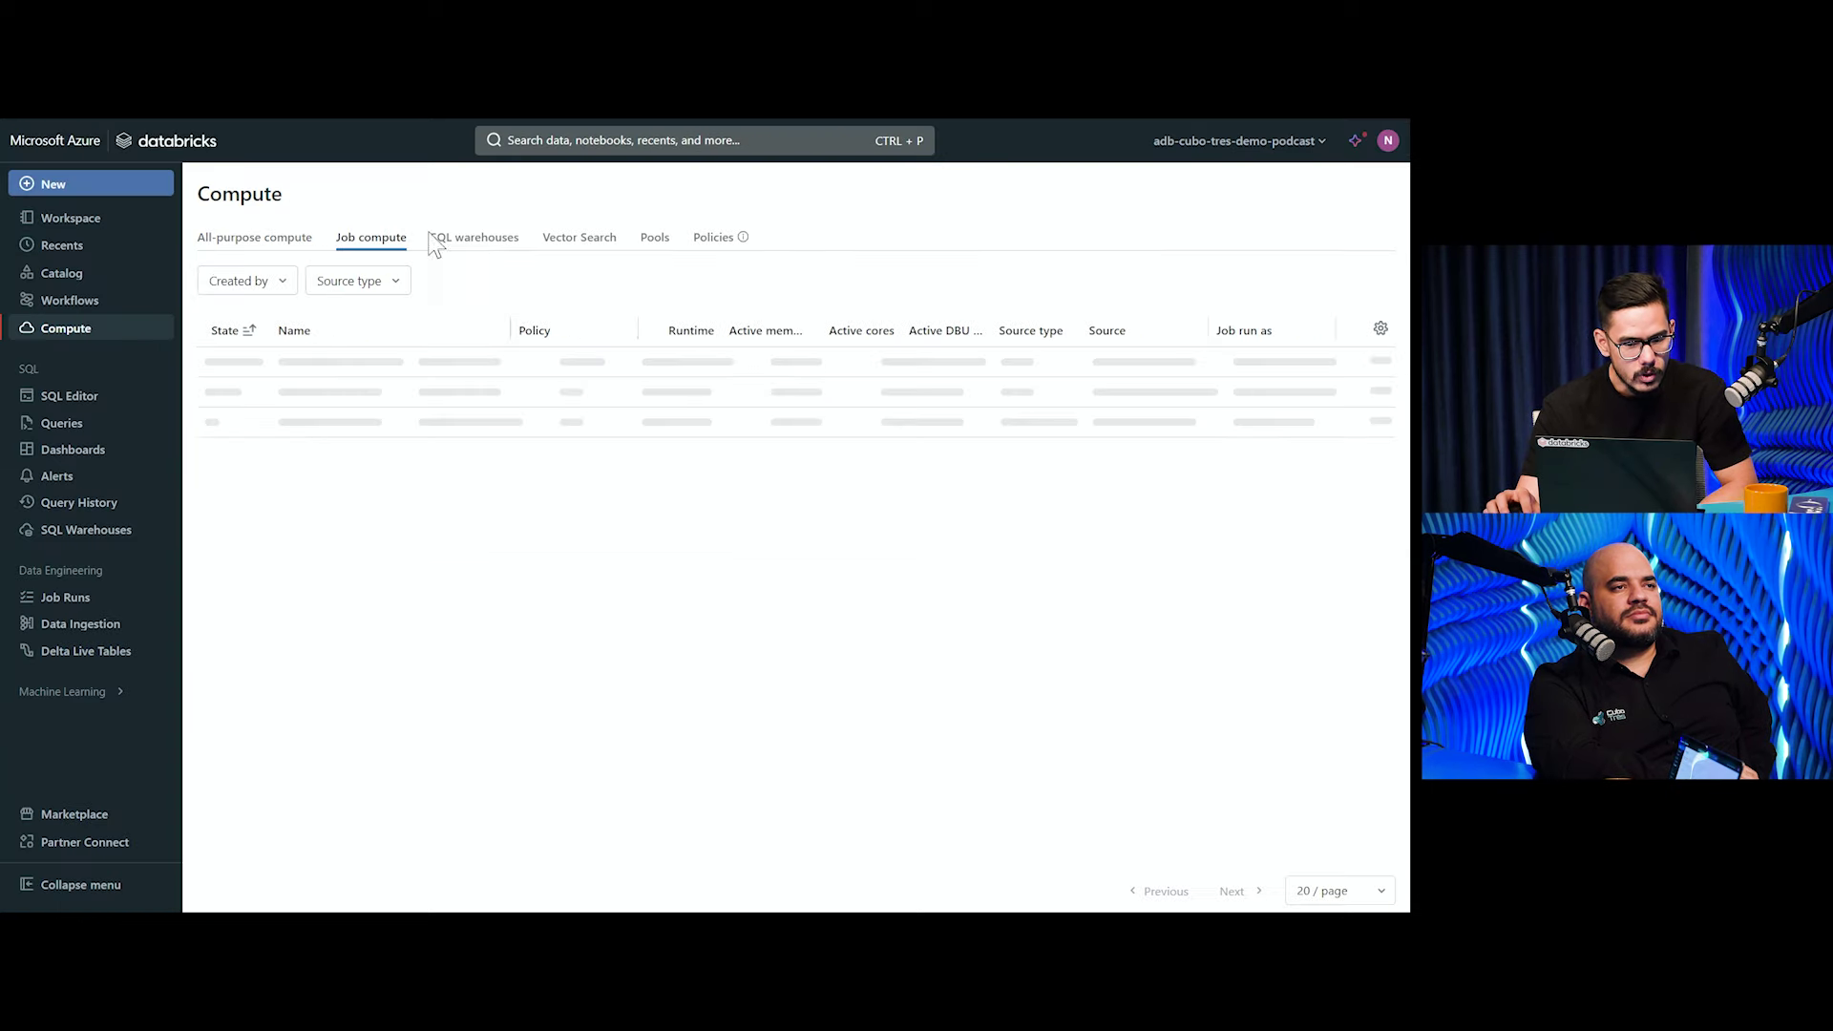
click(484, 243)
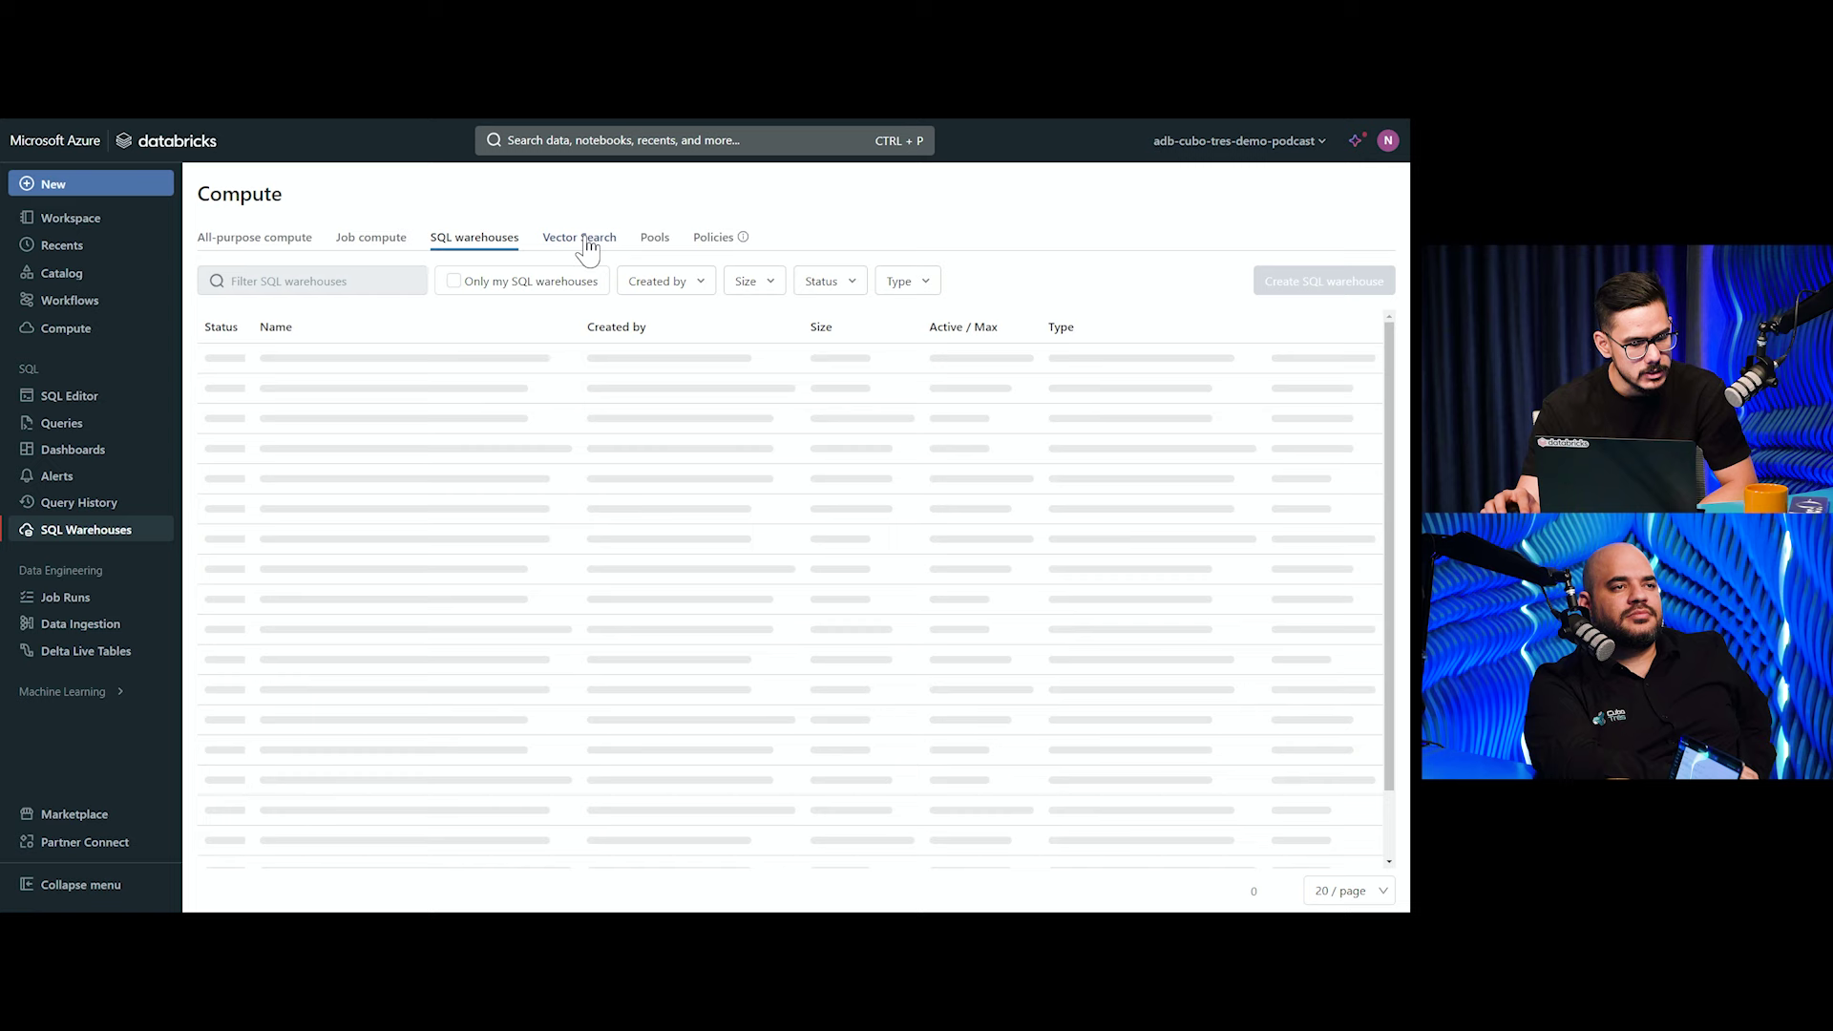
click(585, 245)
click(655, 243)
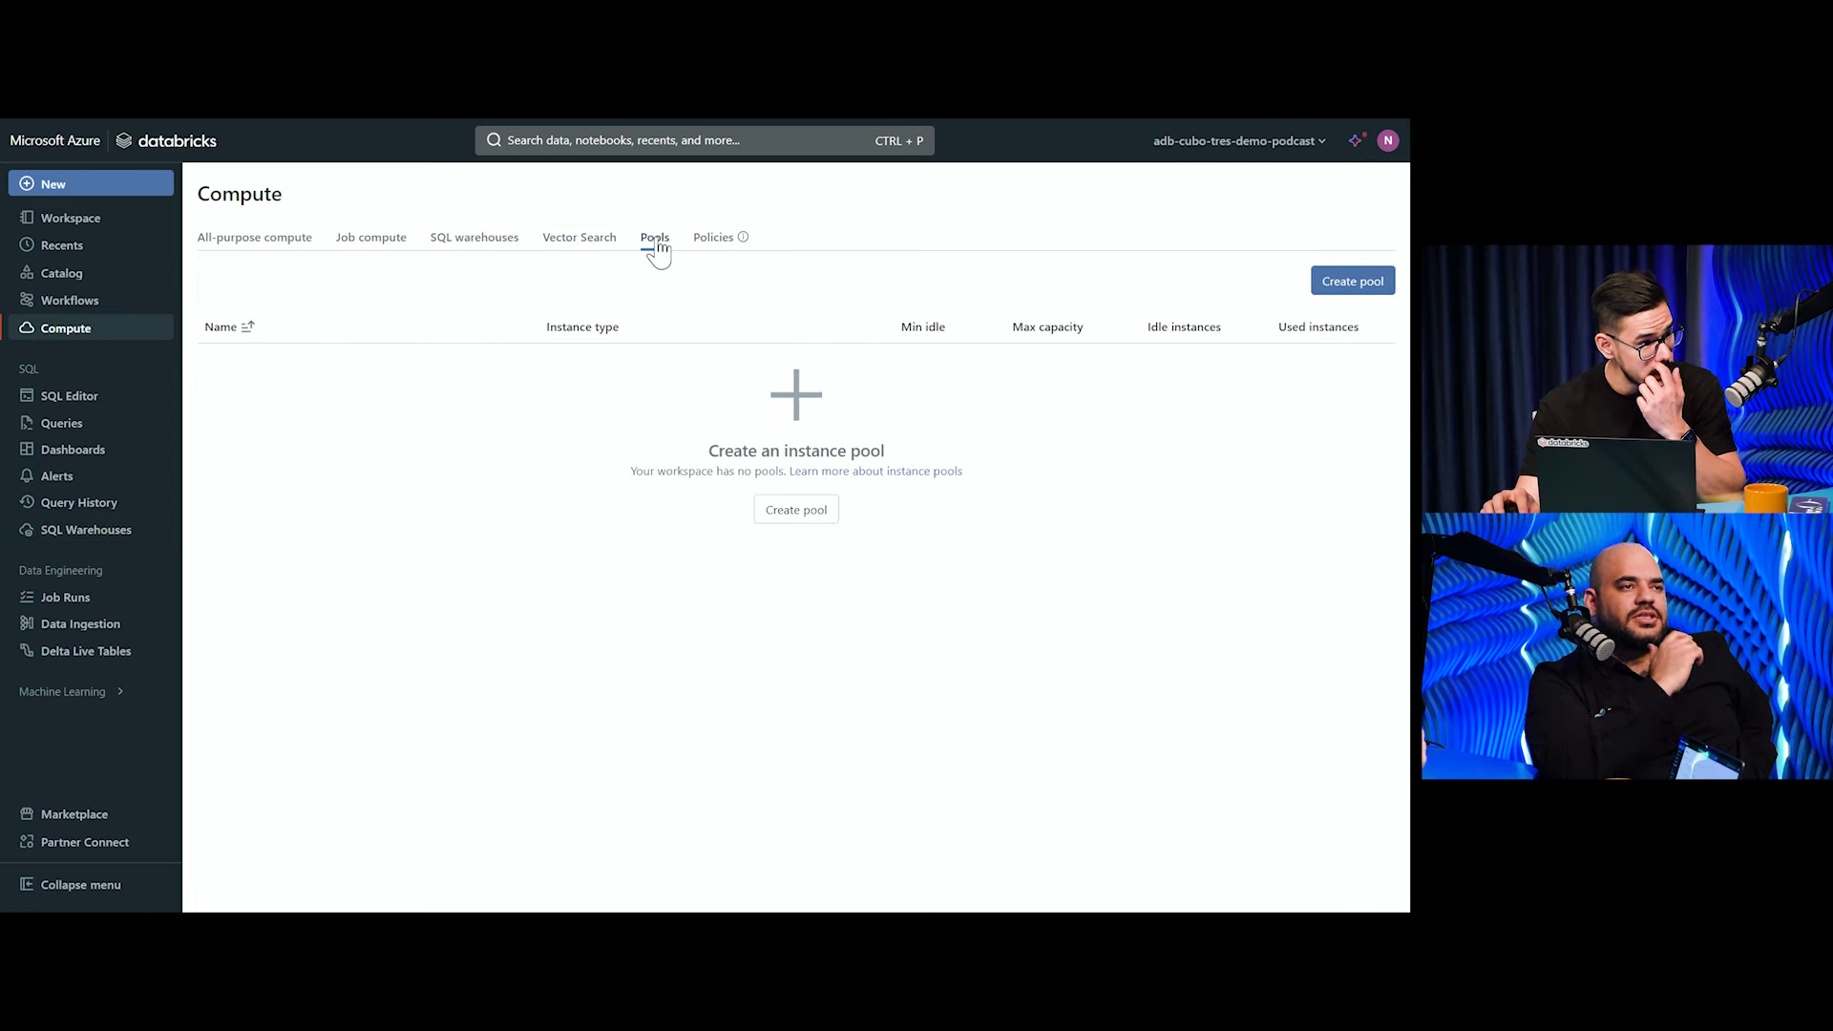
click(275, 244)
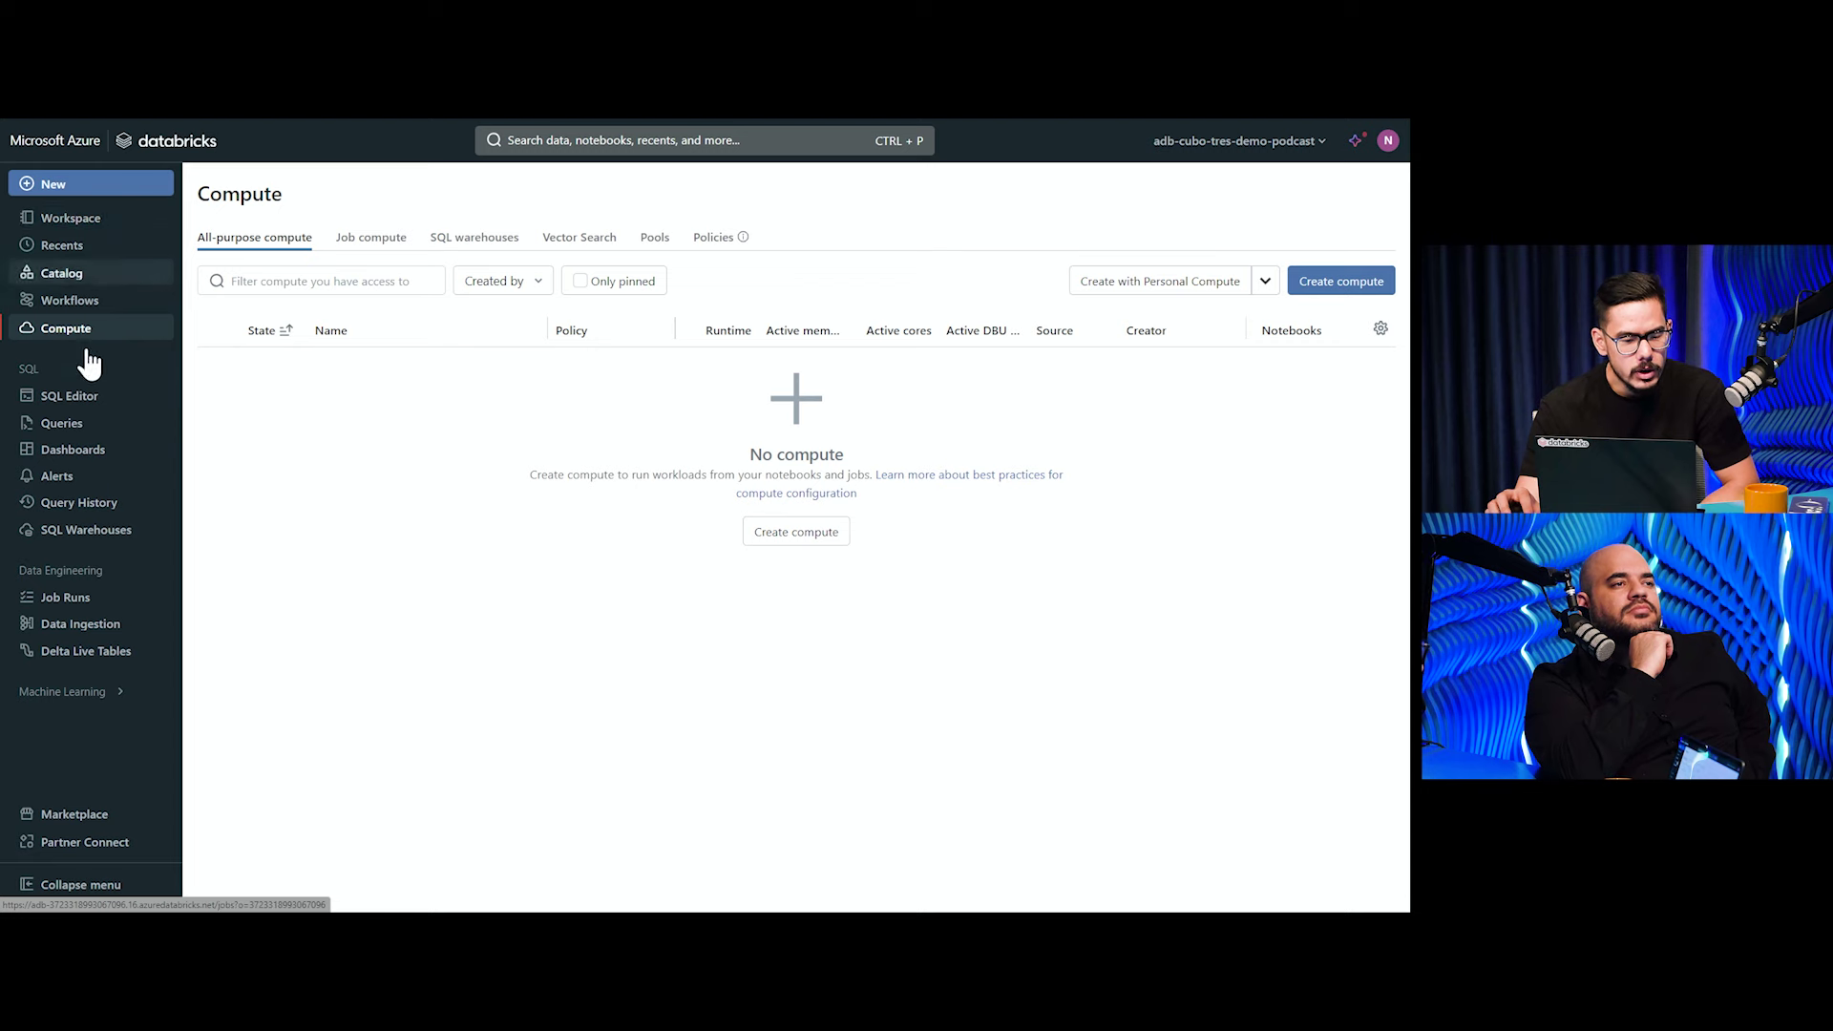
Expand the Machine Learning section and write the query "SELECT * FROM sales.transactions_agg_monthly" in the SQL Editor
click(105, 693)
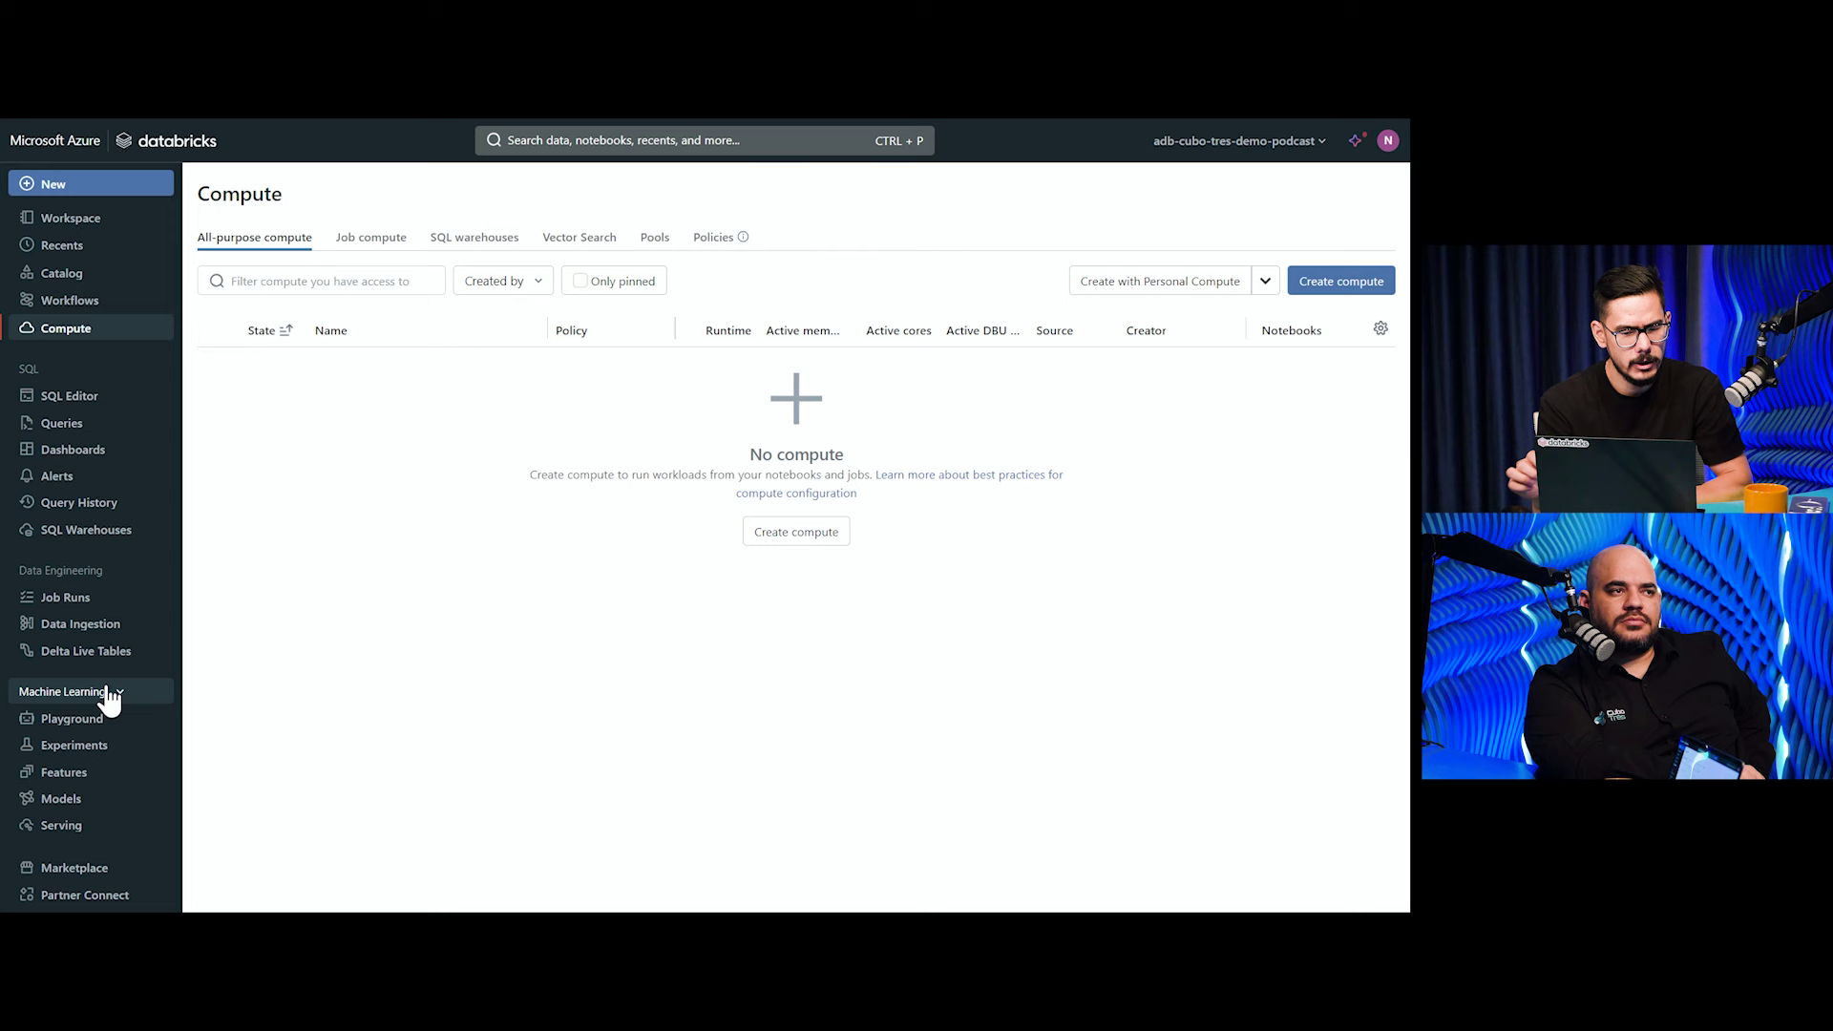
click(125, 406)
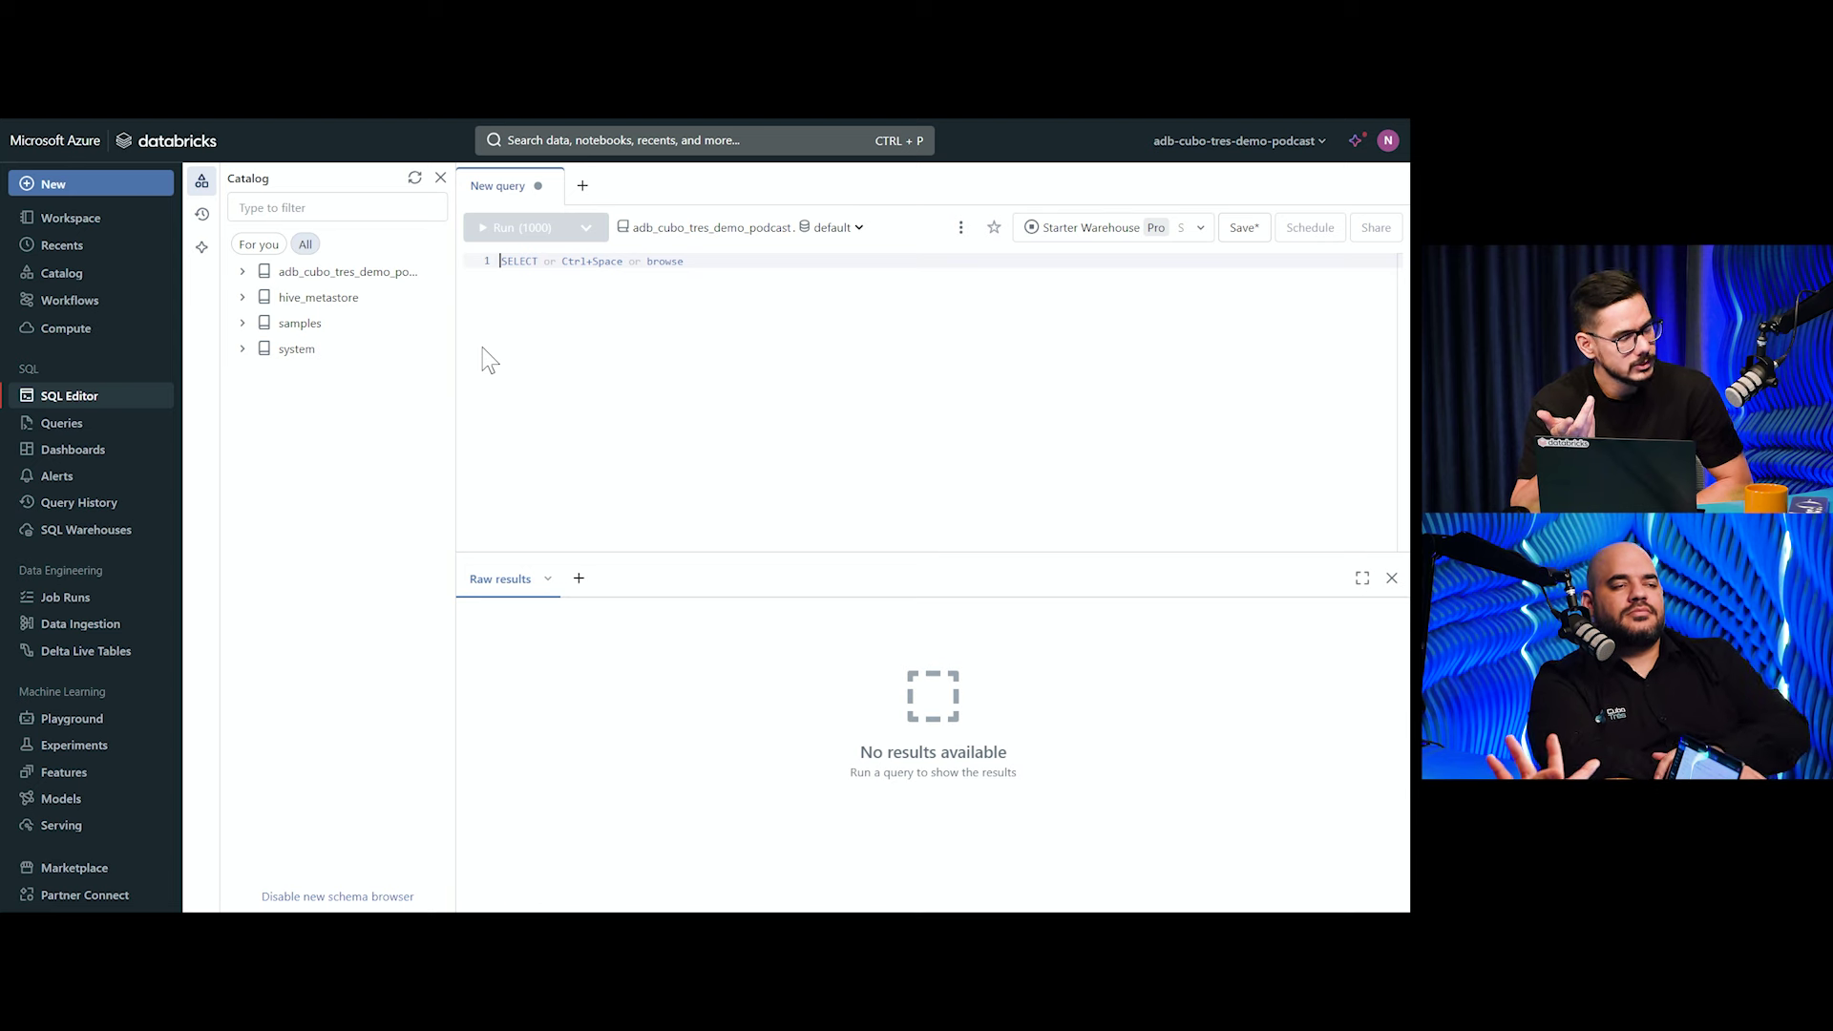
text(SELECT *)
key(Return)
text(FROM sales)
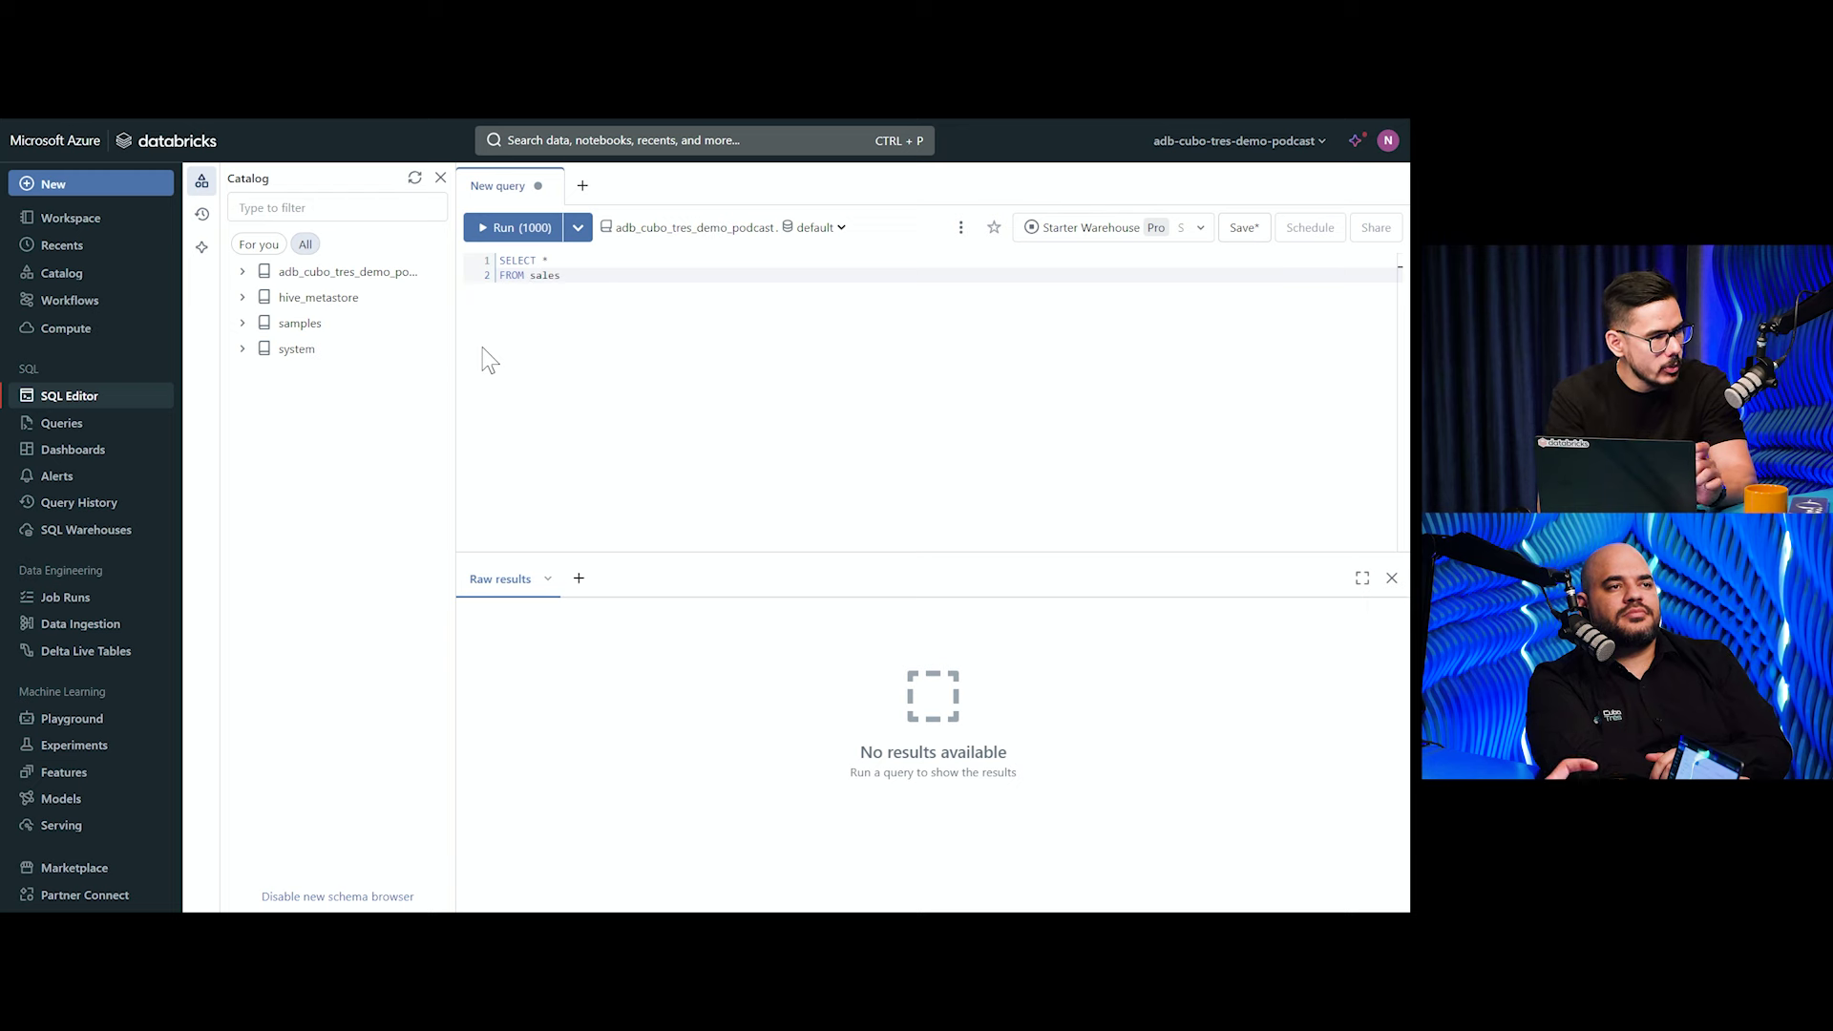
text(.transactions_agg_monthly)
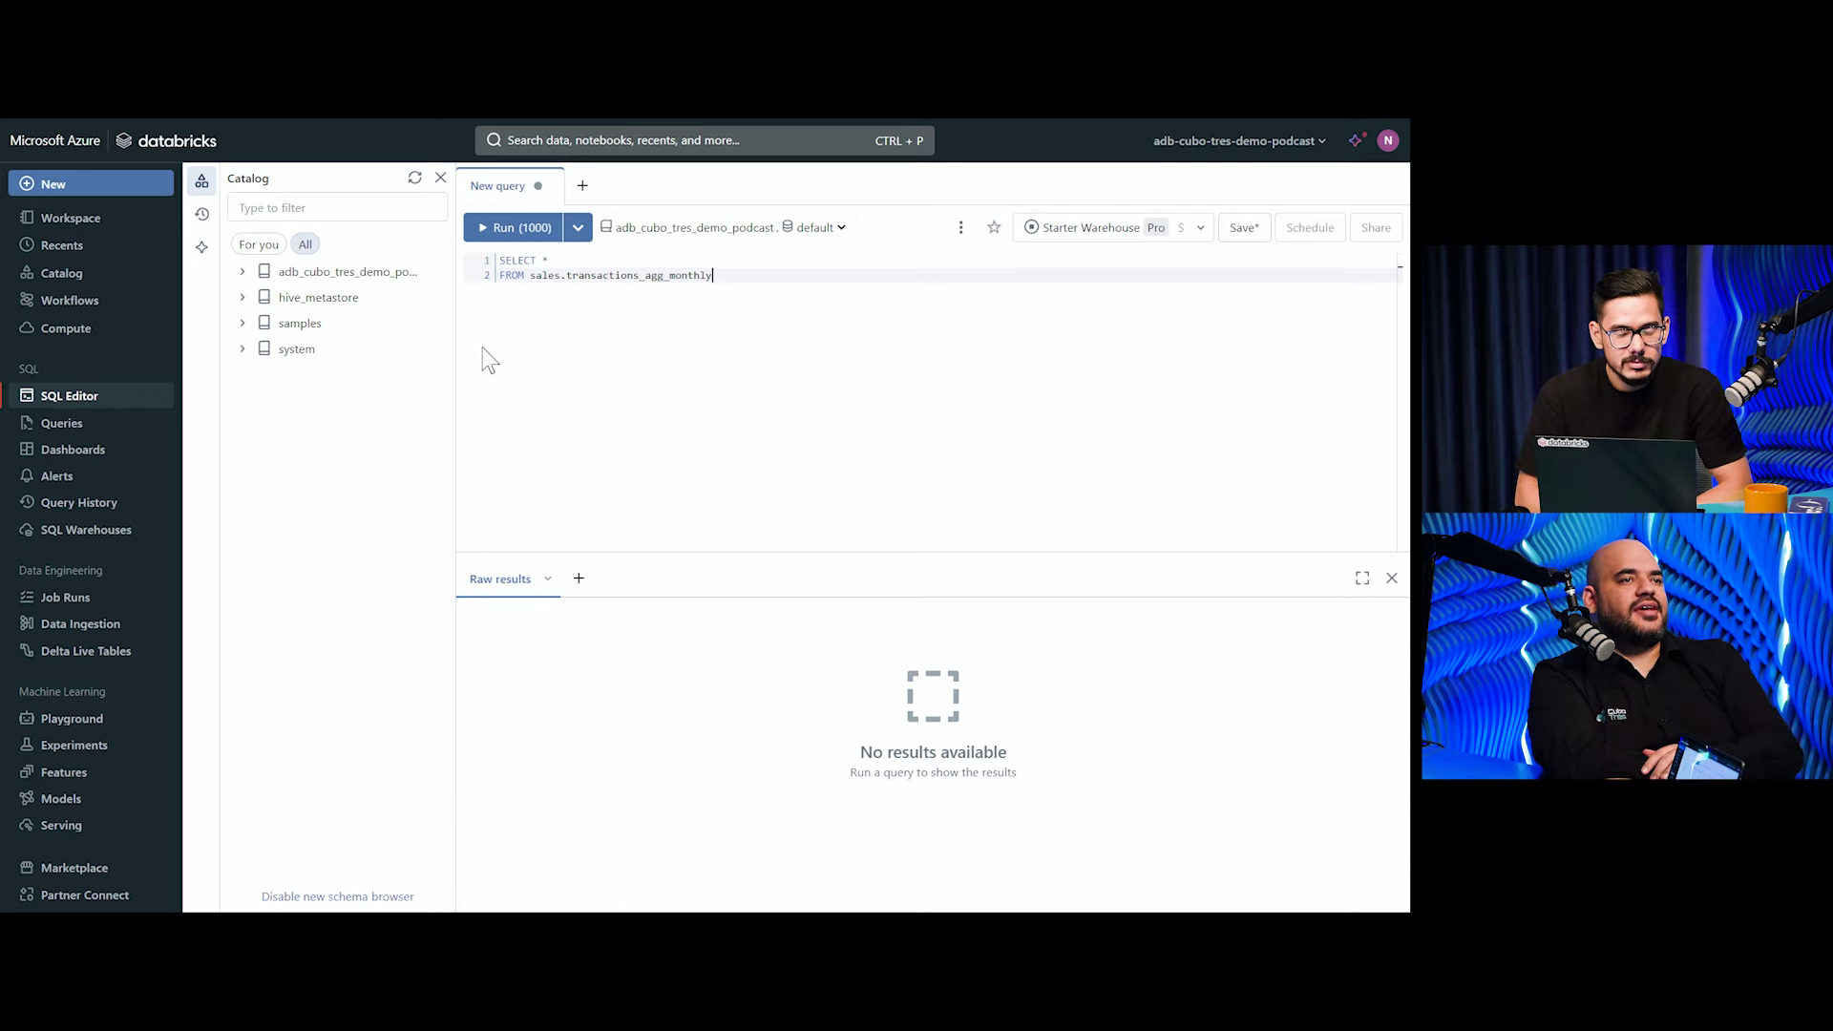
key(ctrl+plus)
key(ctrl+plus)
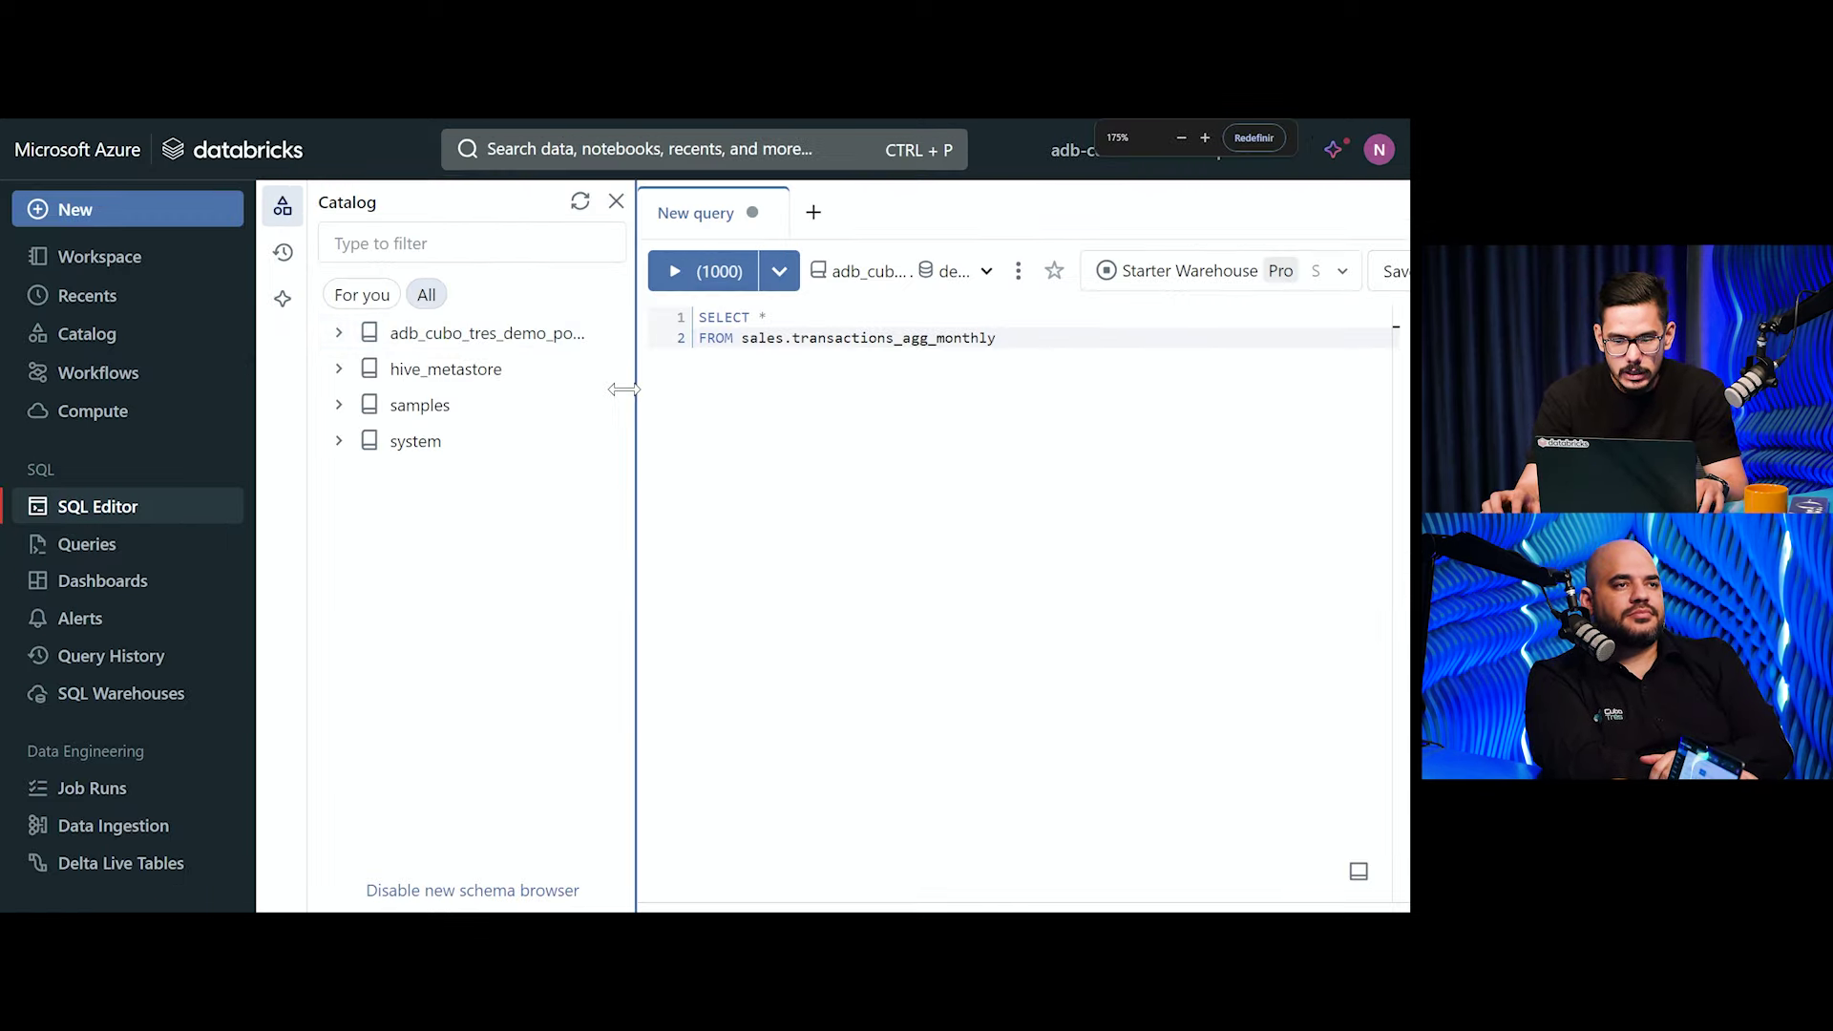
key(ctrl+minus)
key(ctrl+minus)
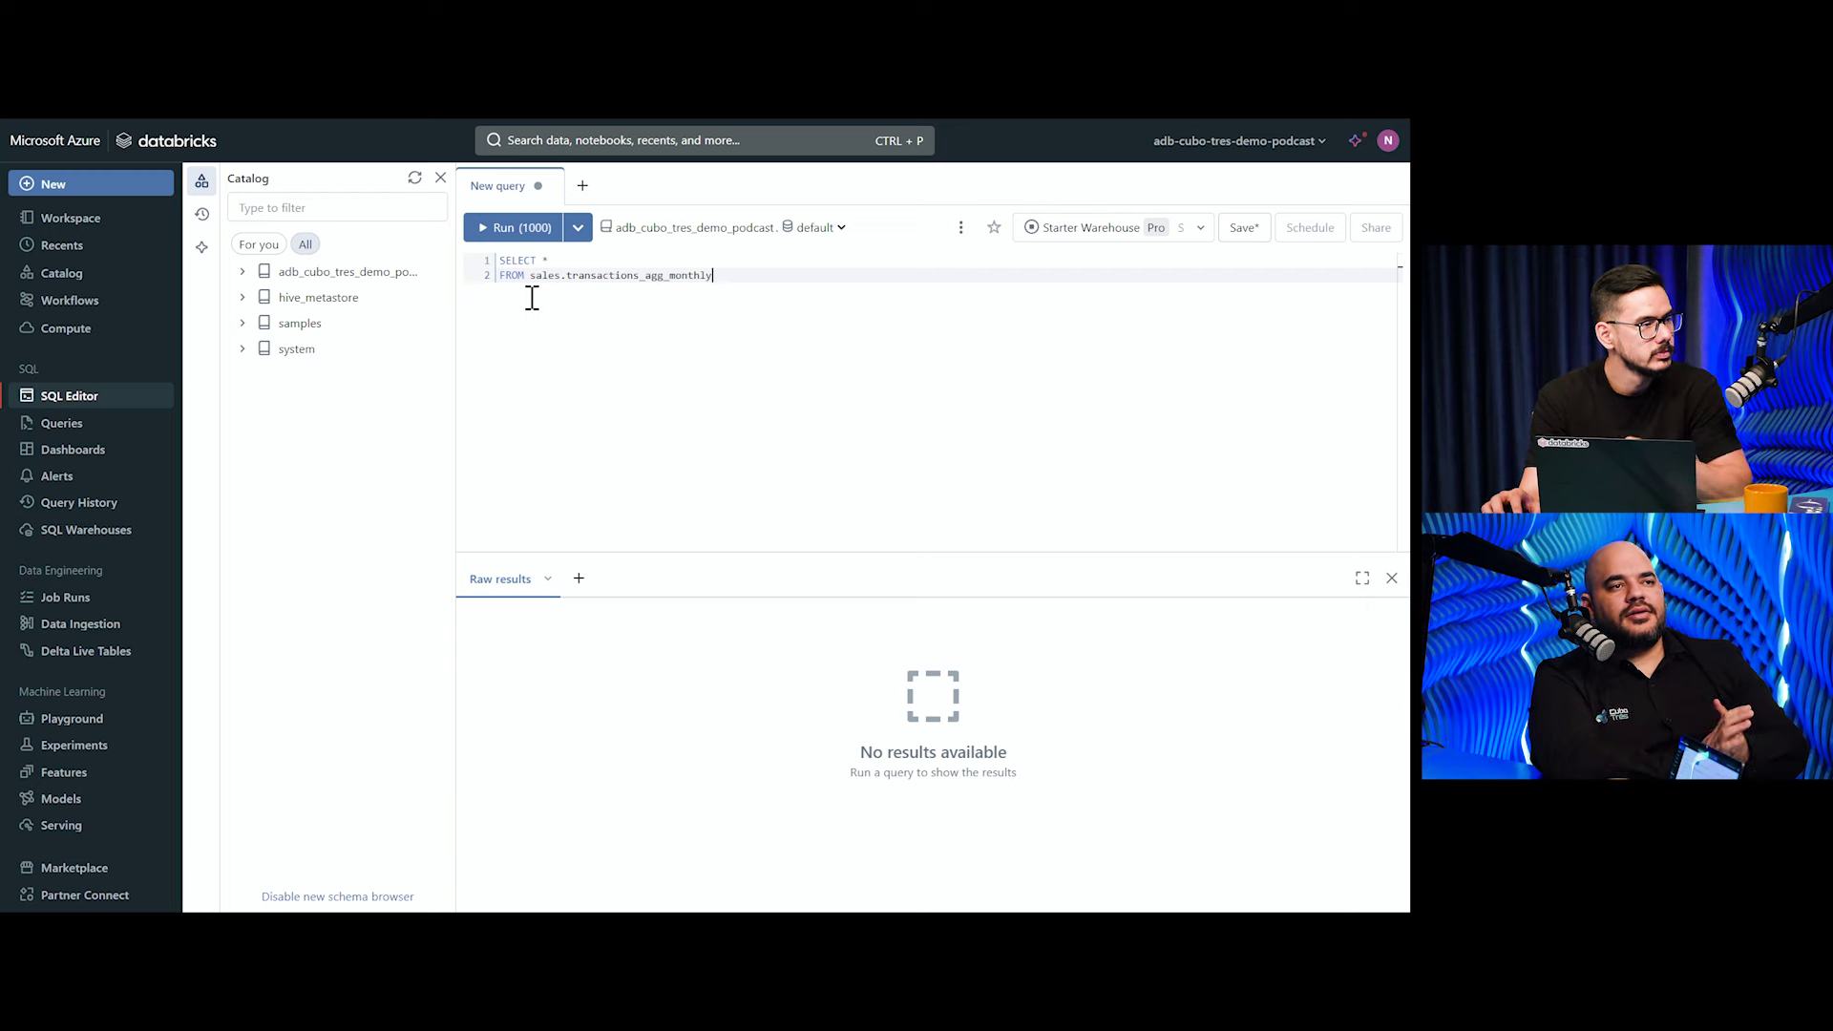
drag(745, 286, 467, 291)
click(747, 325)
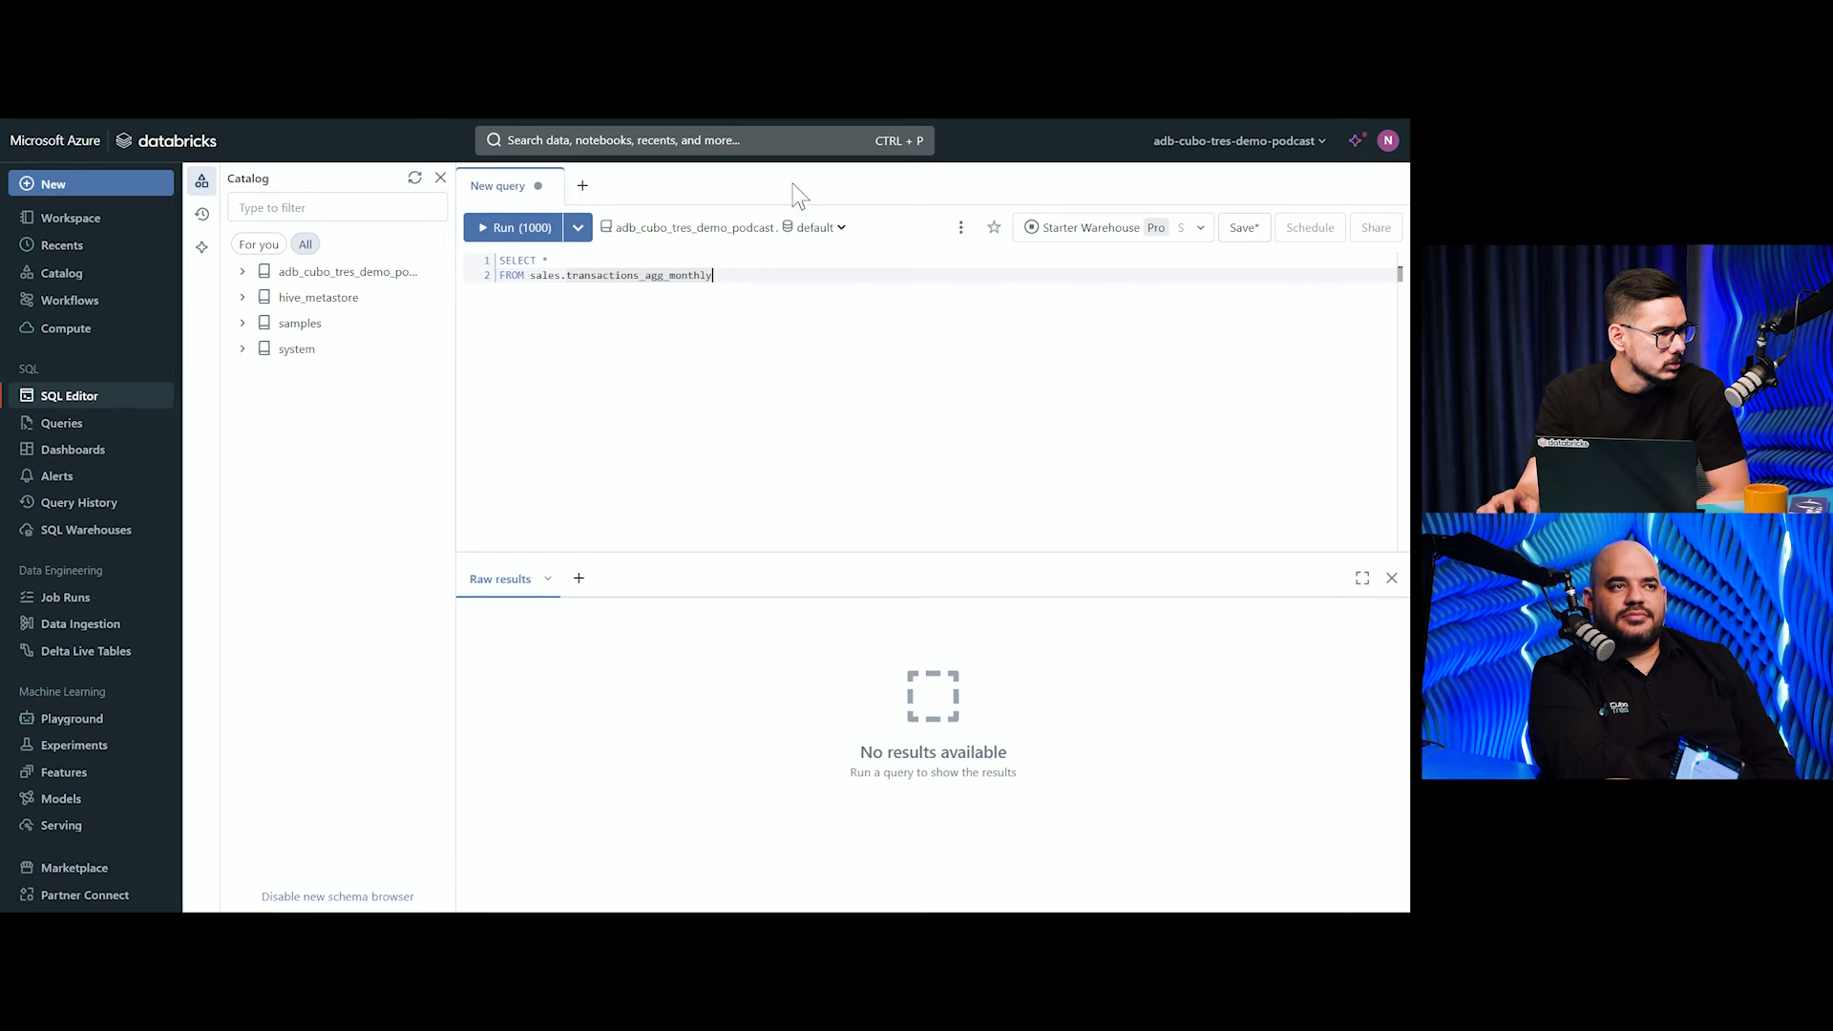
Start closing the unsaved query but keep editing it, and open the saved queries page
click(540, 187)
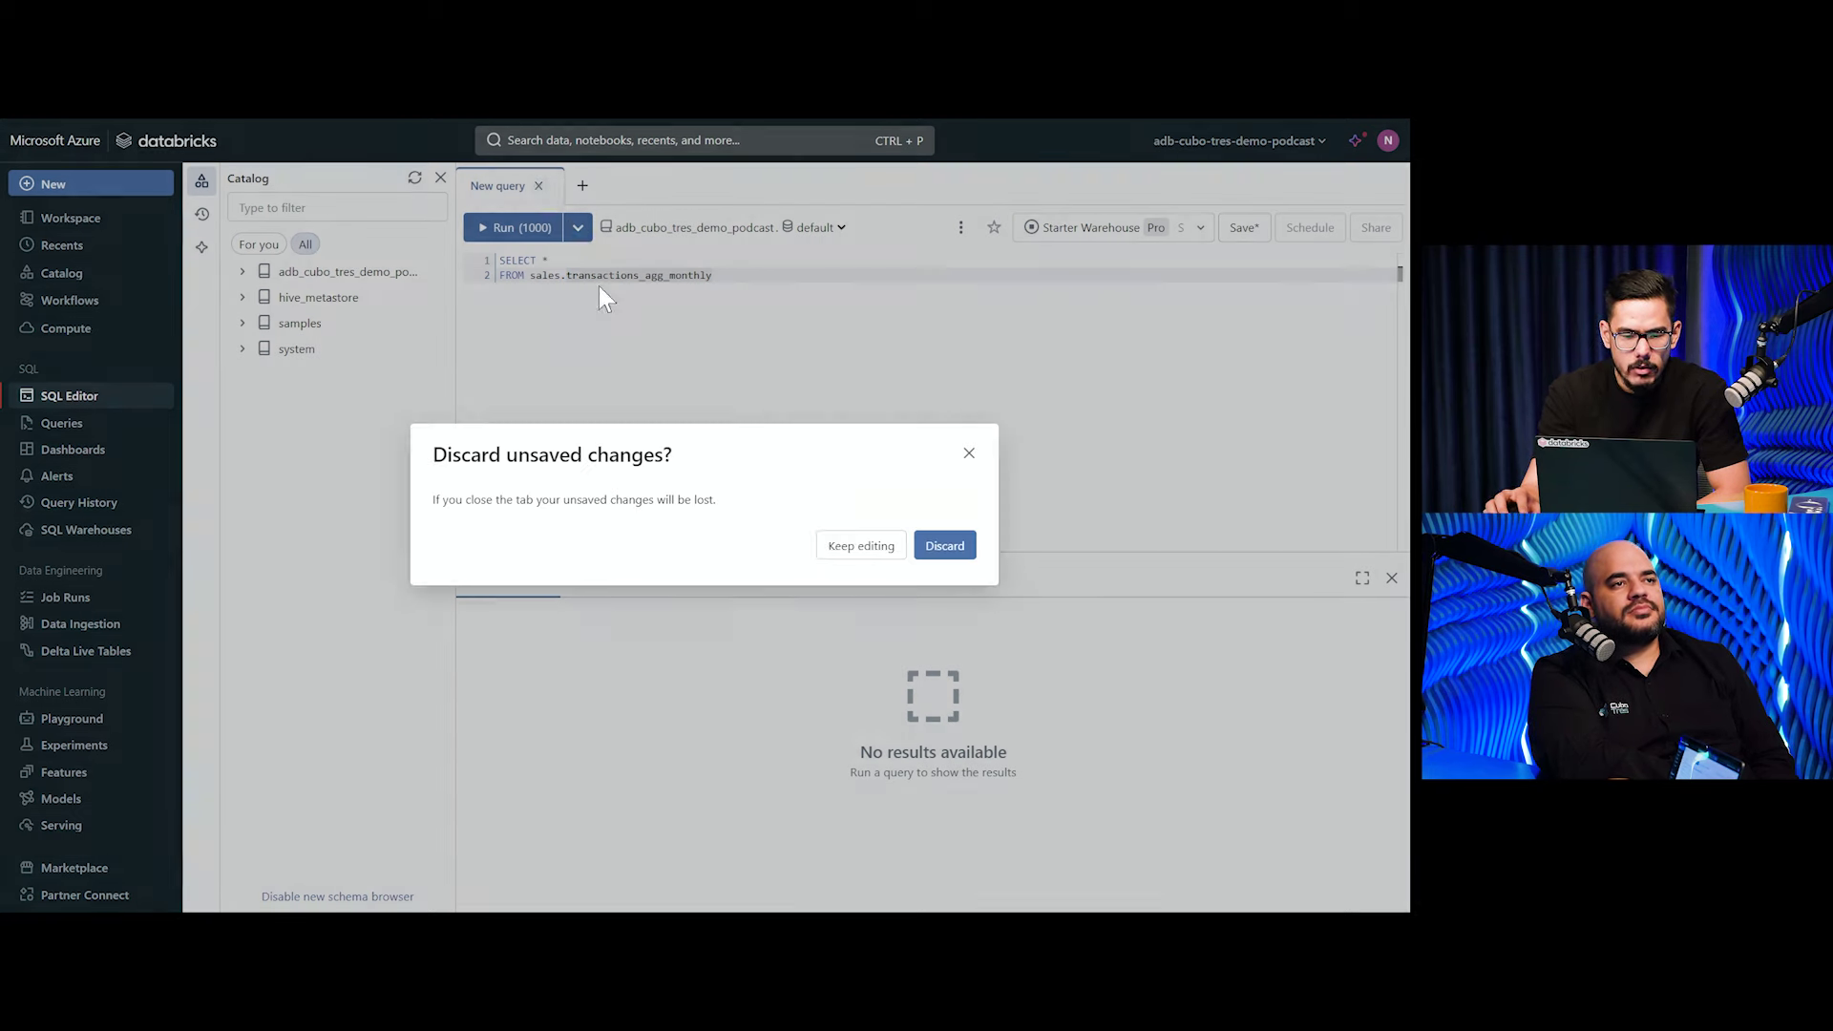
click(862, 541)
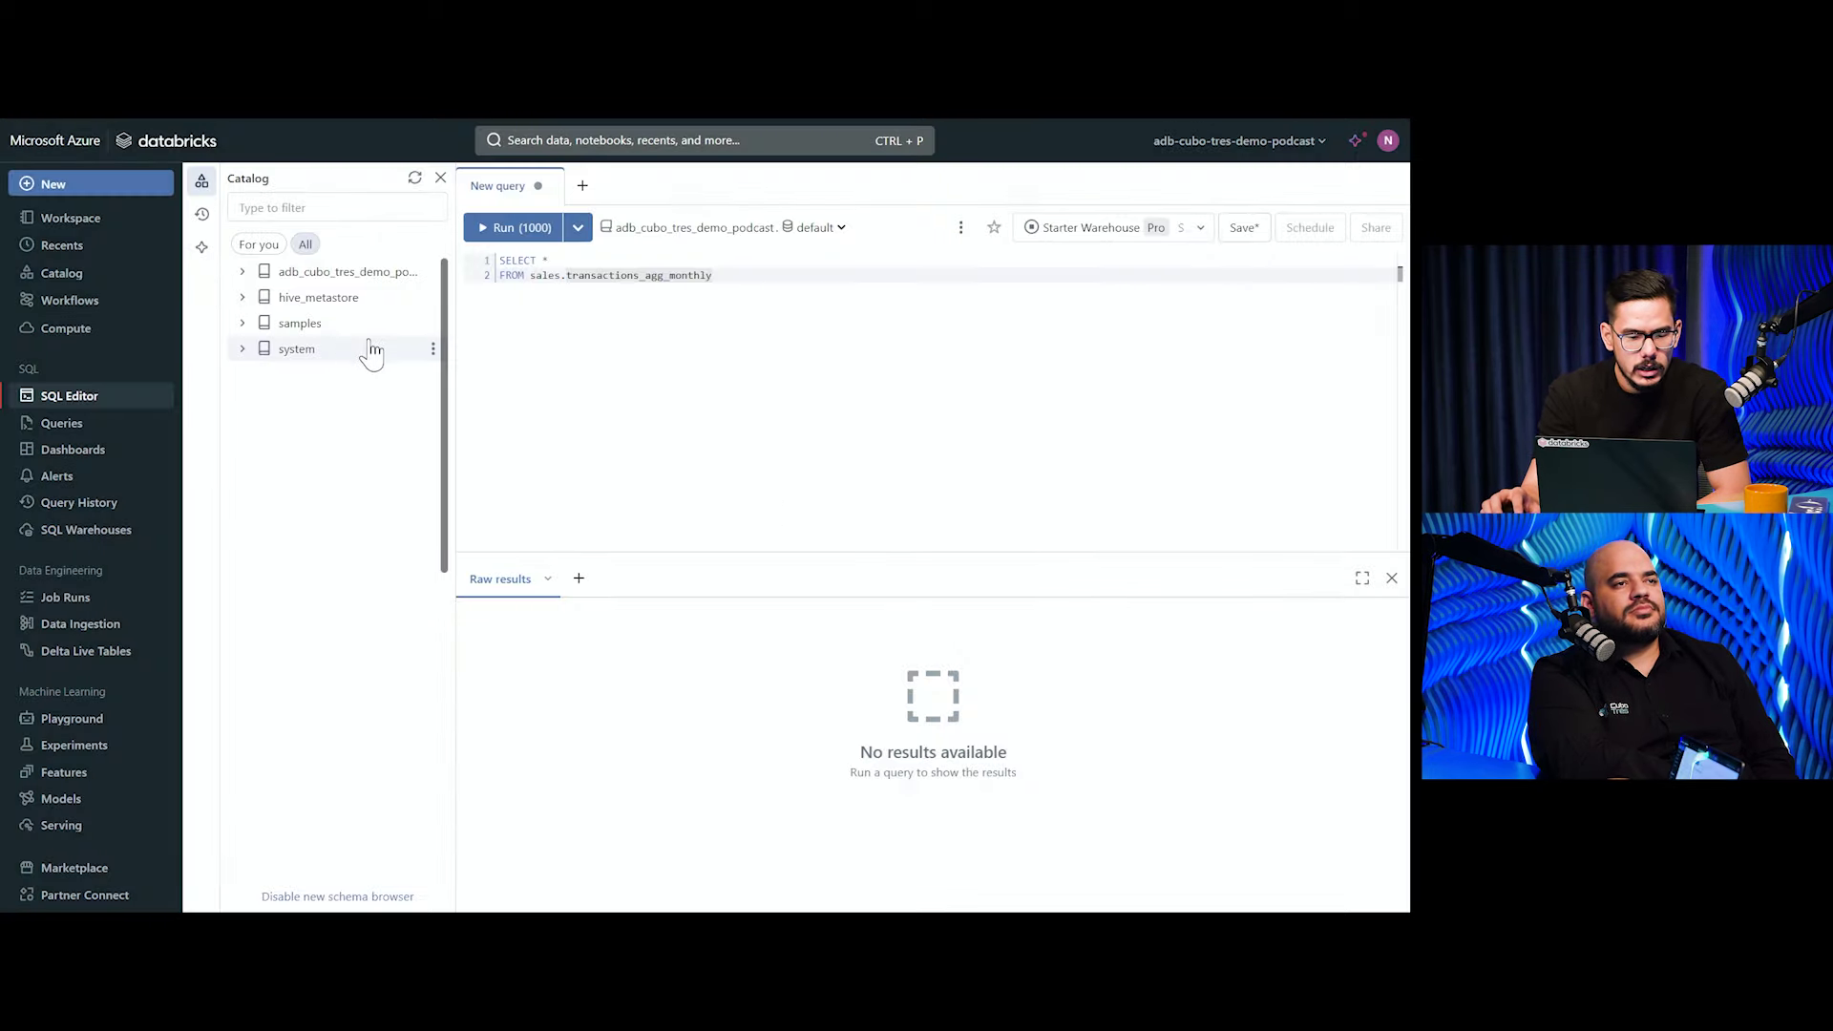
click(80, 427)
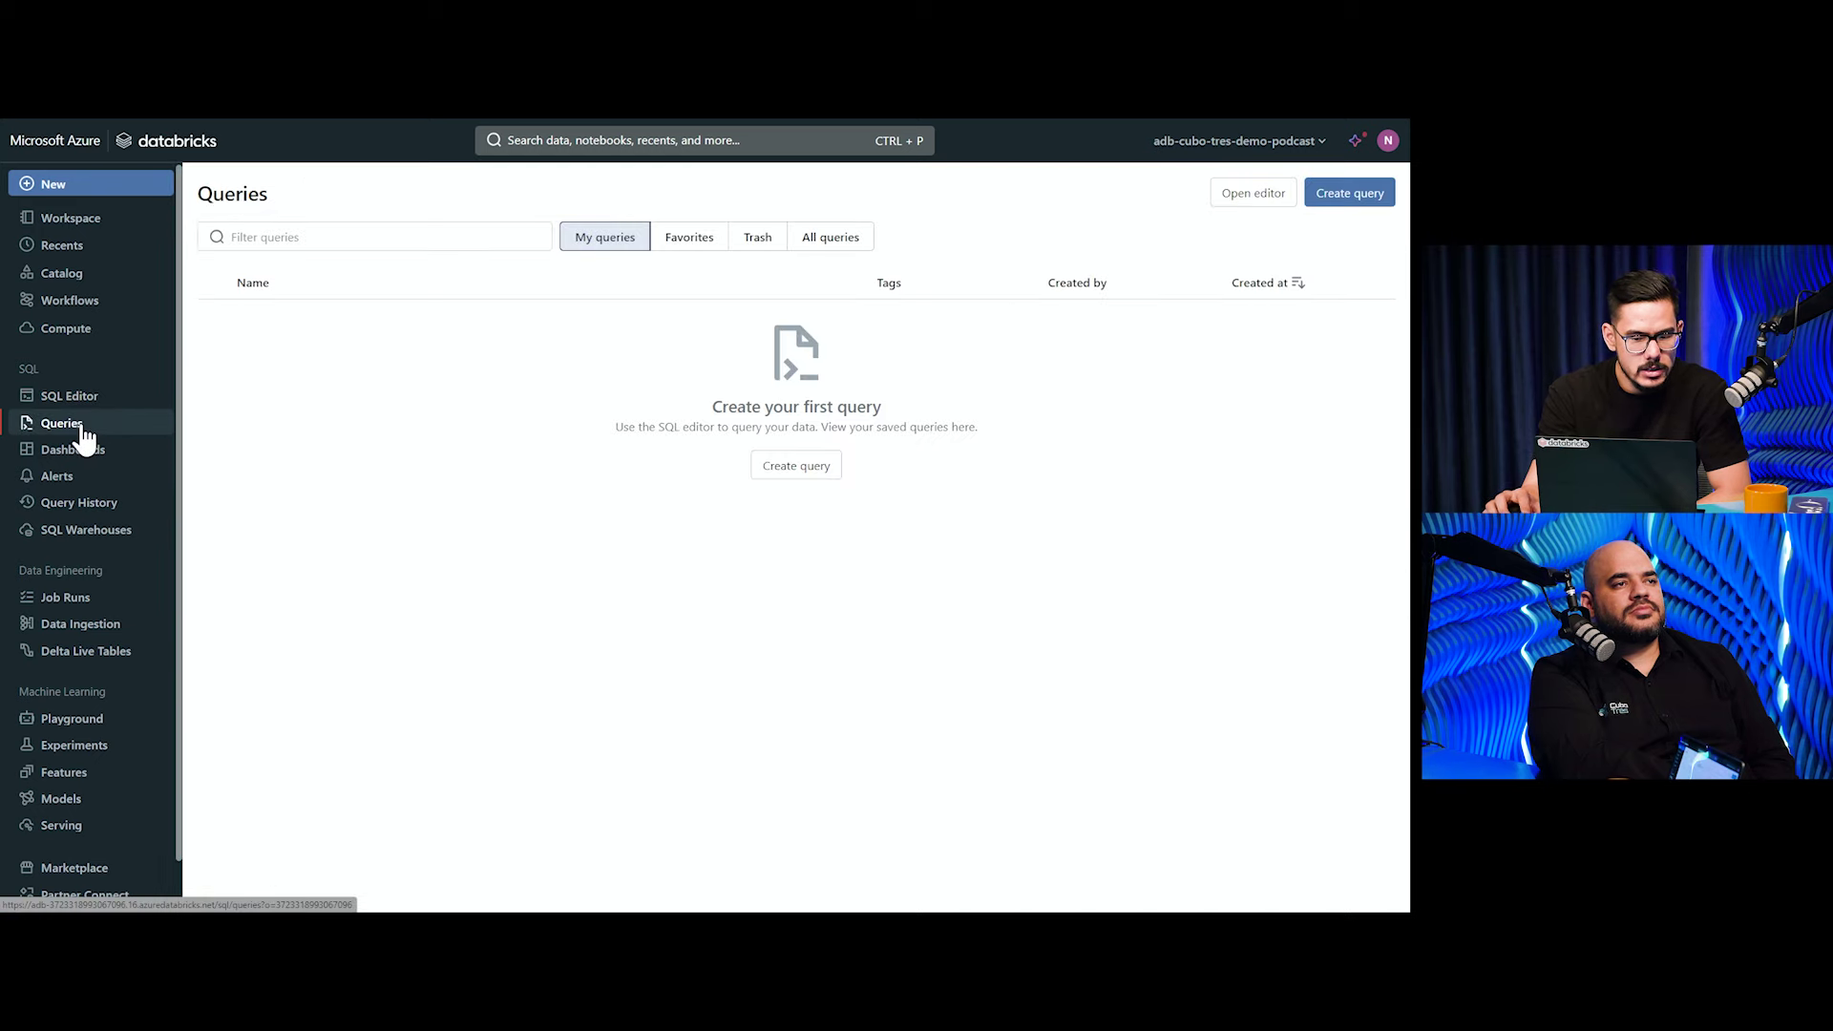